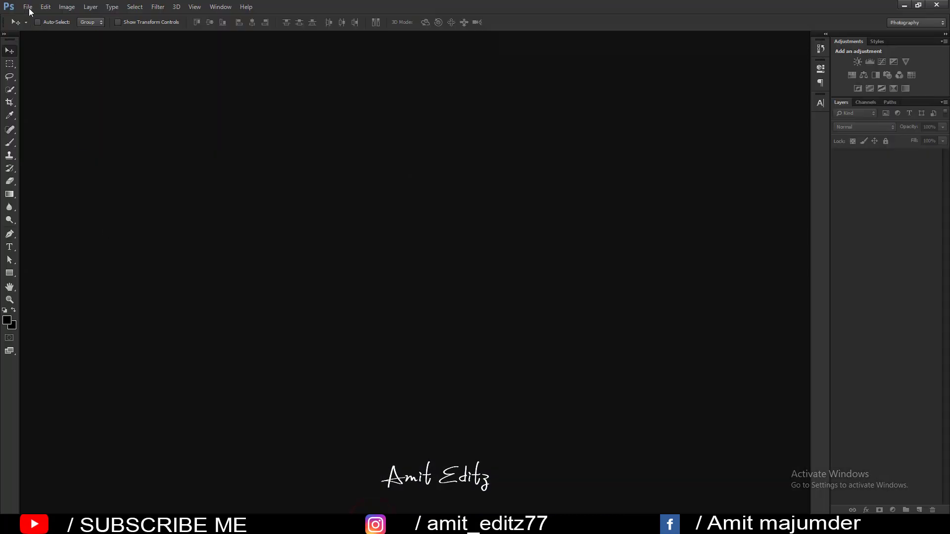
# - Open IMG_9873.JPG, dock its window, and duplicate the Background layer as Background copy
pyautogui.click(29, 11)
pyautogui.click(36, 27)
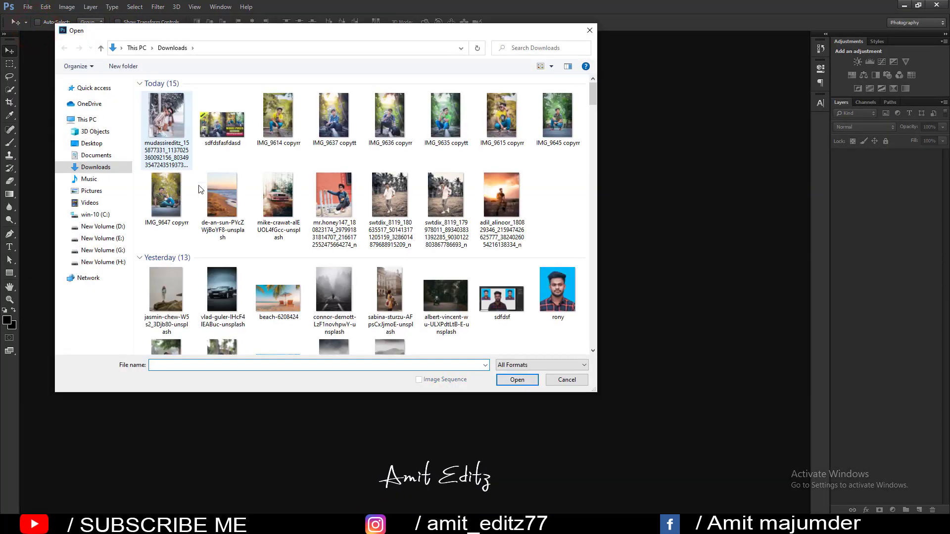
pyautogui.scroll(-3, 324, 215)
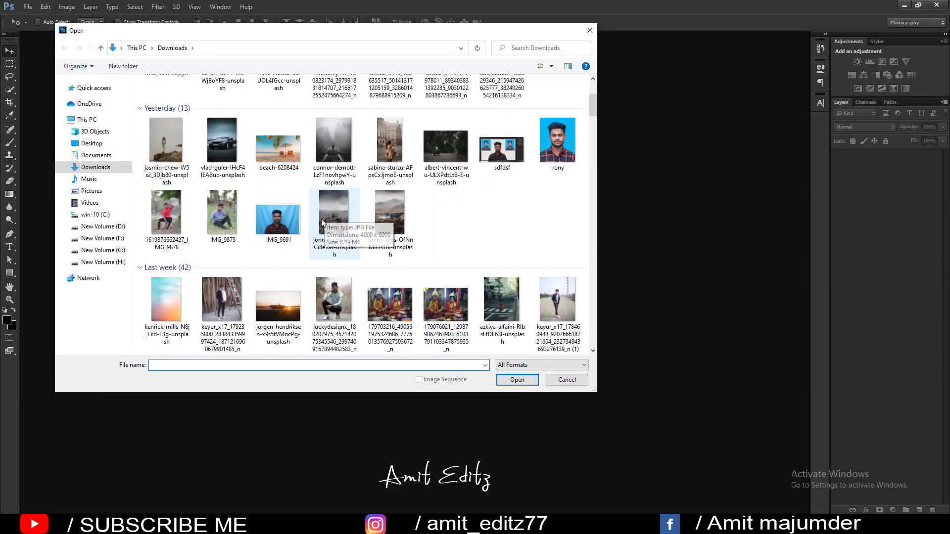
pyautogui.click(202, 220)
pyautogui.click(502, 378)
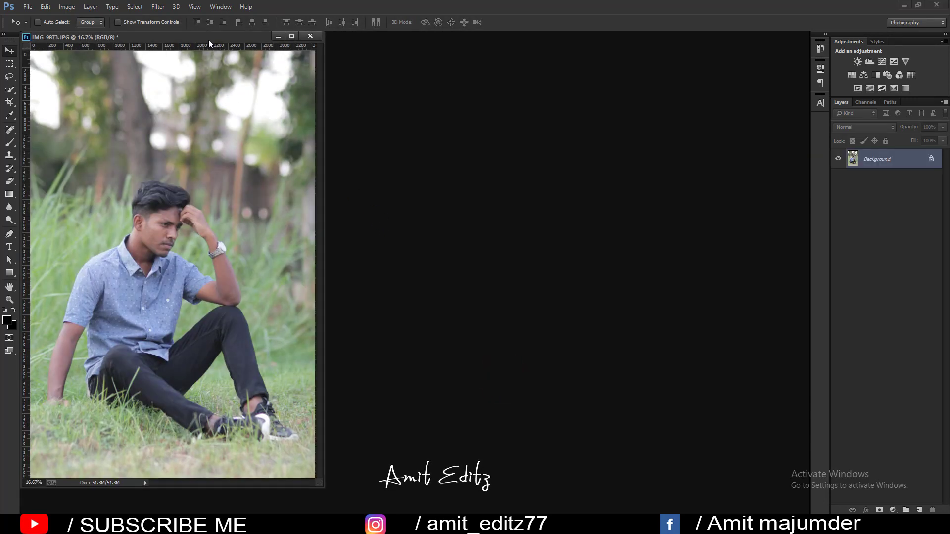
pyautogui.moveTo(208, 40); pyautogui.dragTo(212, 36)
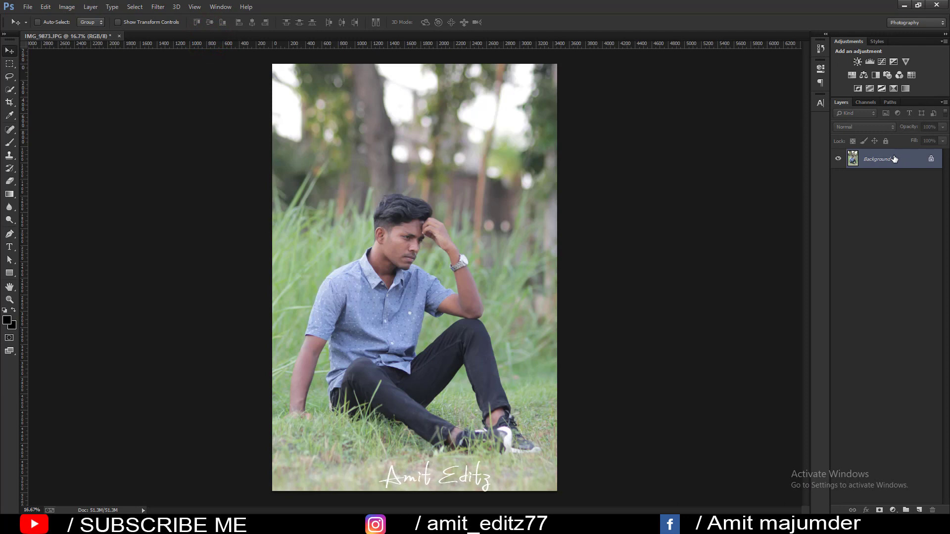
pyautogui.moveTo(894, 159); pyautogui.dragTo(918, 509)
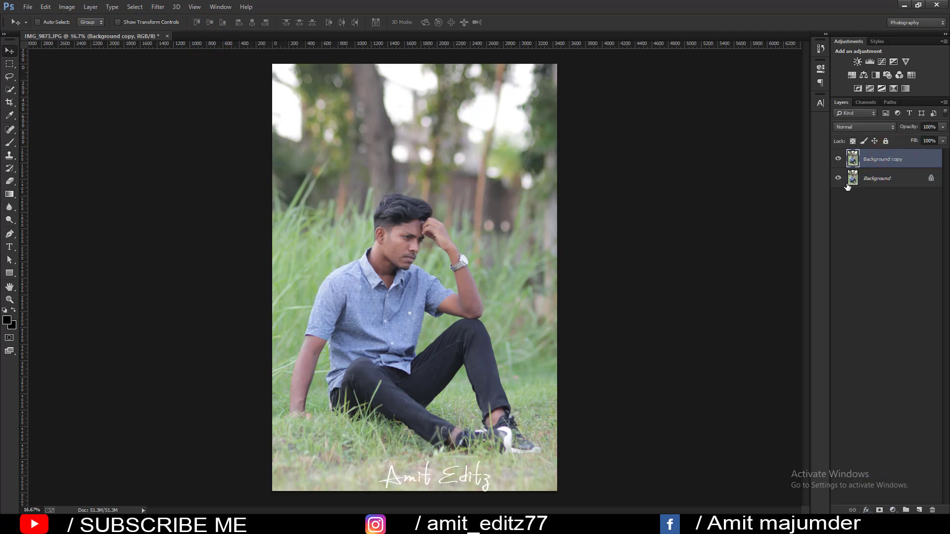
# - Run Imagenomic Noiseware Professional with default settings on the Background copy layer
pyautogui.click(158, 6)
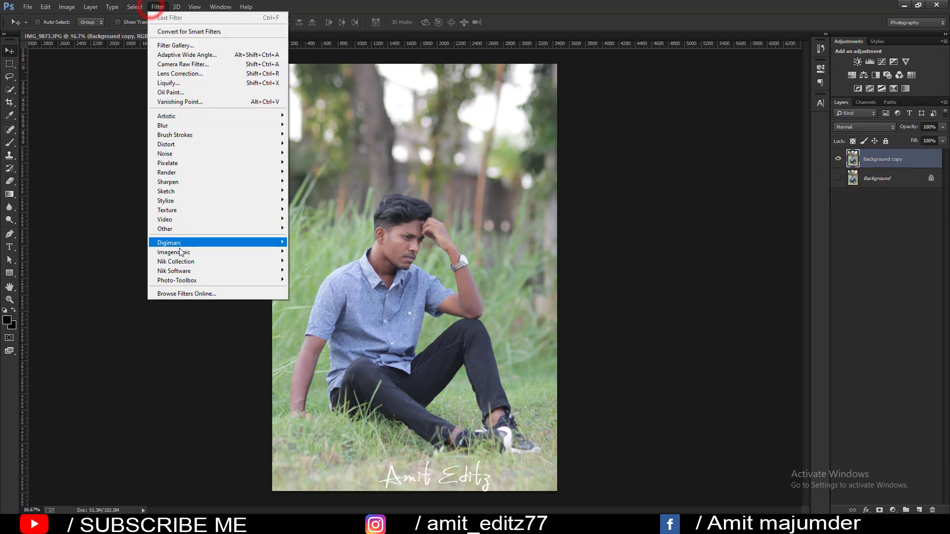
pyautogui.click(322, 253)
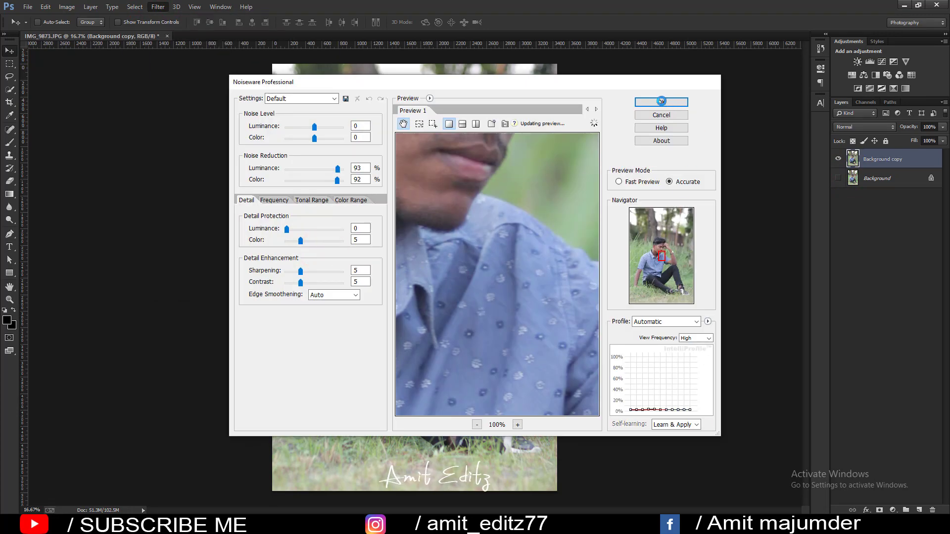
pyautogui.click(662, 102)
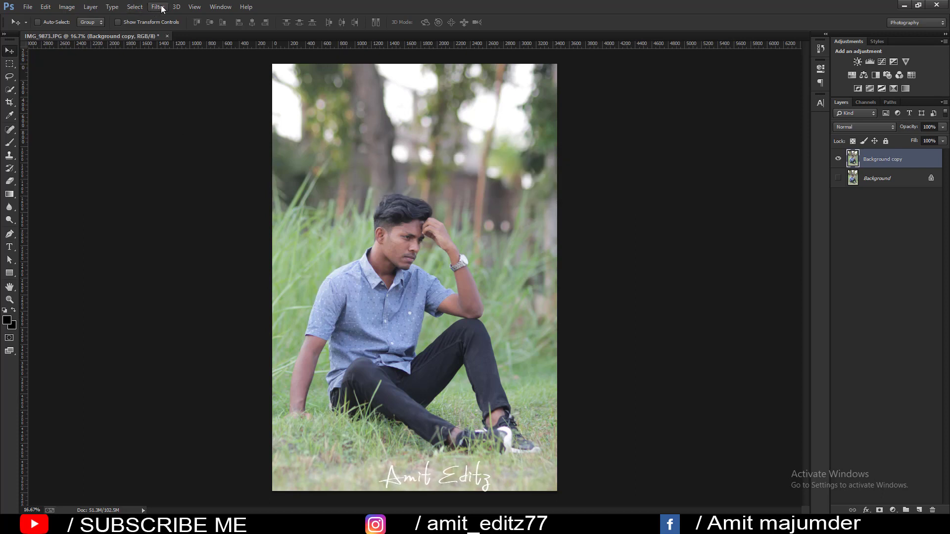
# - Duplicate to Background copy 2, then in Camera Raw HSL shift the Greens hue and lower Greens saturation
pyautogui.moveTo(930, 158); pyautogui.dragTo(918, 510)
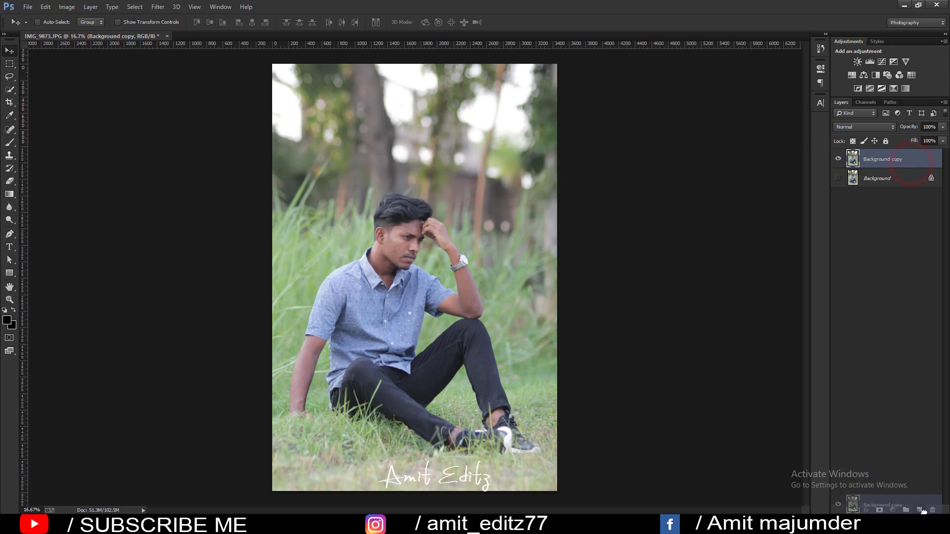
pyautogui.click(157, 7)
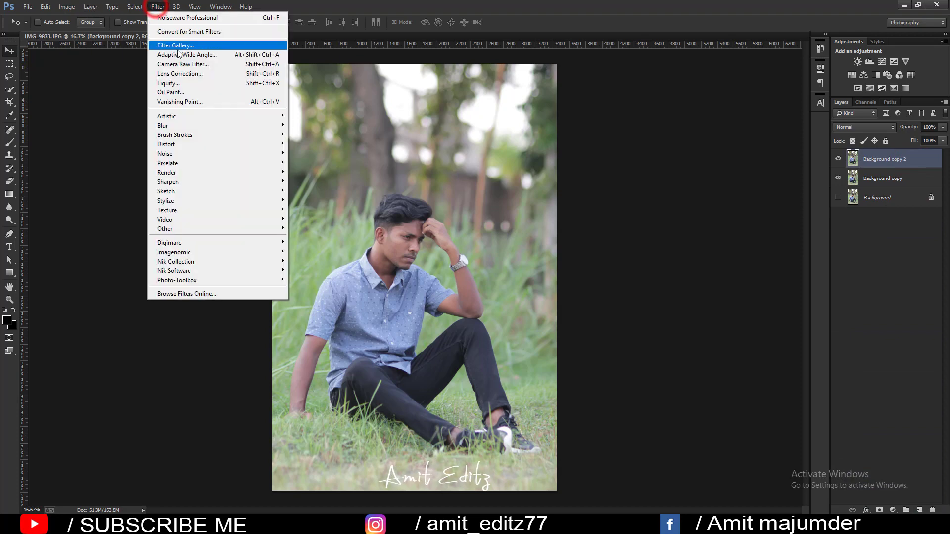
pyautogui.click(180, 64)
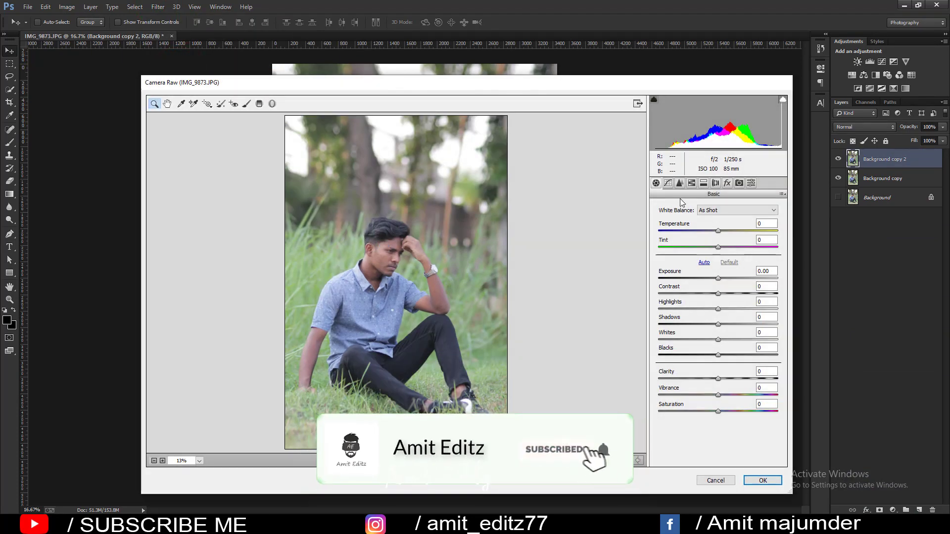
pyautogui.click(679, 183)
pyautogui.moveTo(718, 302); pyautogui.dragTo(767, 302)
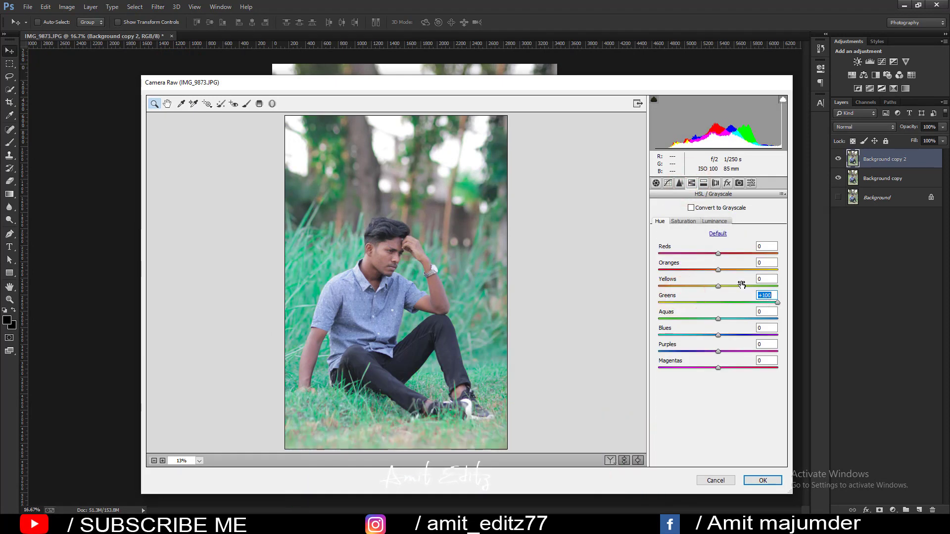
pyautogui.click(682, 221)
pyautogui.moveTo(717, 302); pyautogui.dragTo(663, 302)
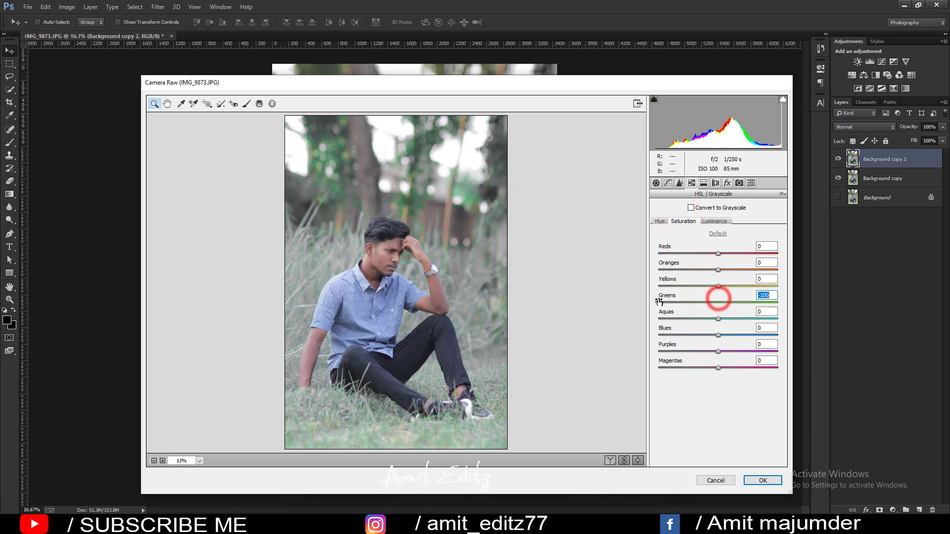
# - Lower Yellows saturation, raise Oranges luminance, apply the filter, and duplicate as Background copy 3
pyautogui.moveTo(717, 286); pyautogui.dragTo(662, 286)
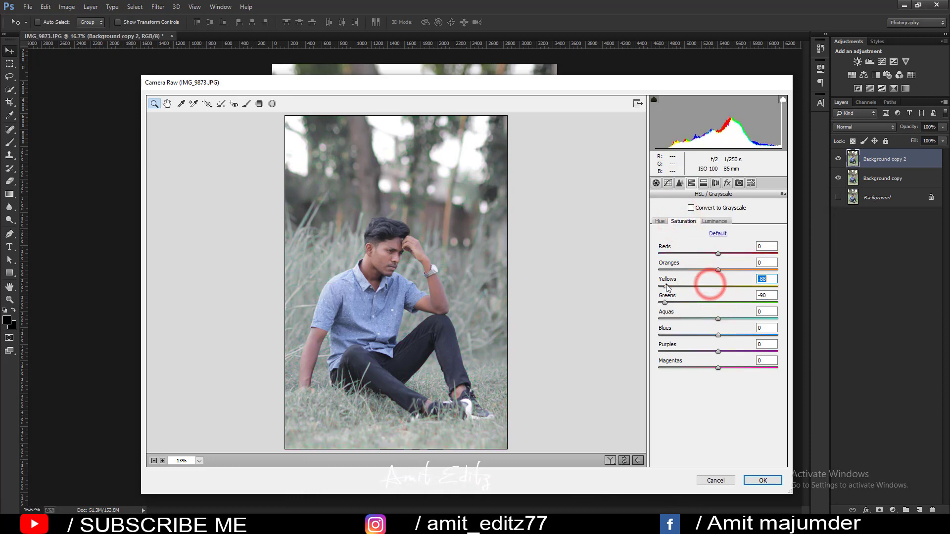
pyautogui.click(714, 221)
pyautogui.moveTo(715, 270); pyautogui.dragTo(736, 271)
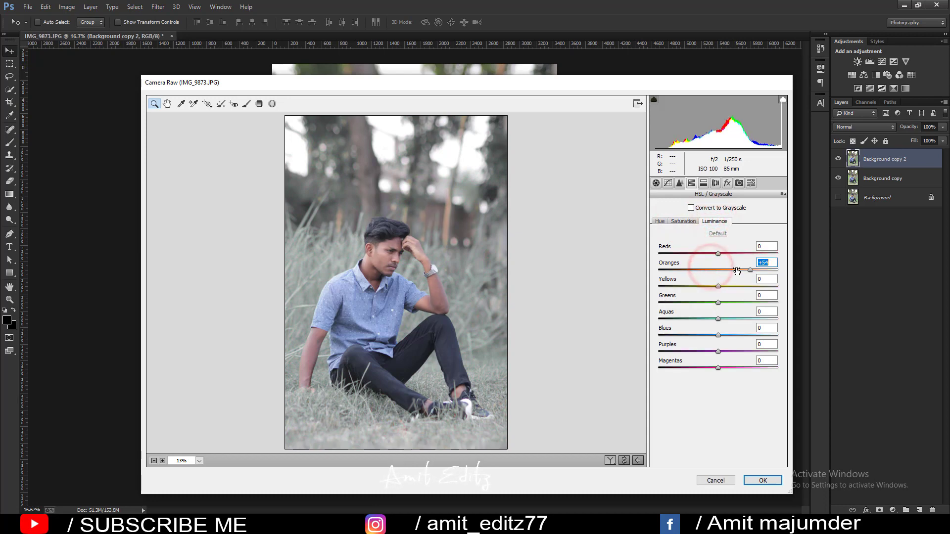
pyautogui.click(762, 480)
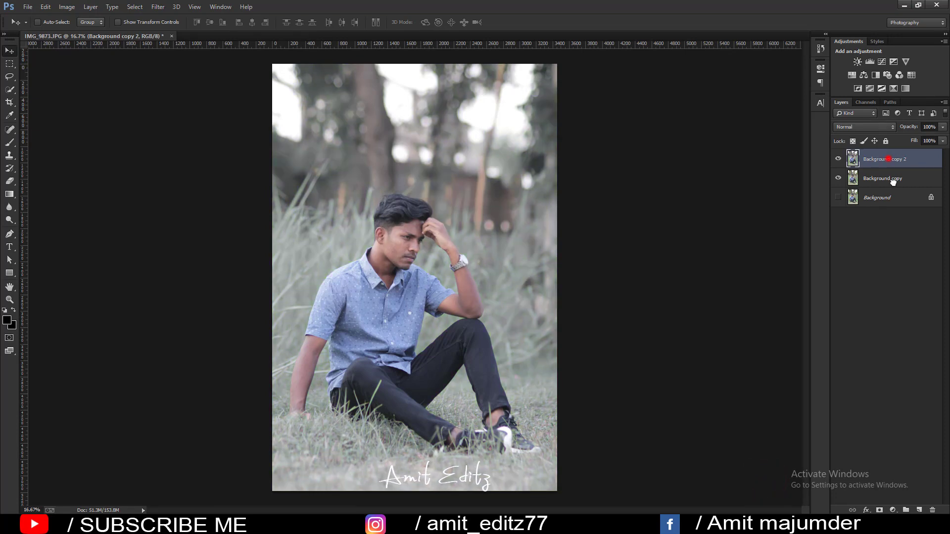
pyautogui.moveTo(892, 182); pyautogui.dragTo(918, 510)
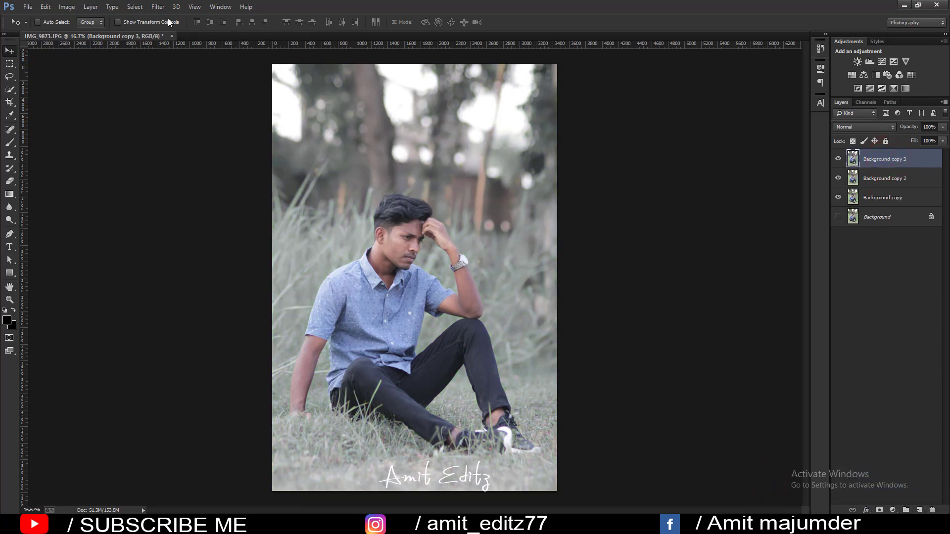
# - Open Camera Raw on Background copy 3 and shift the white balance tint
pyautogui.click(158, 7)
pyautogui.click(175, 64)
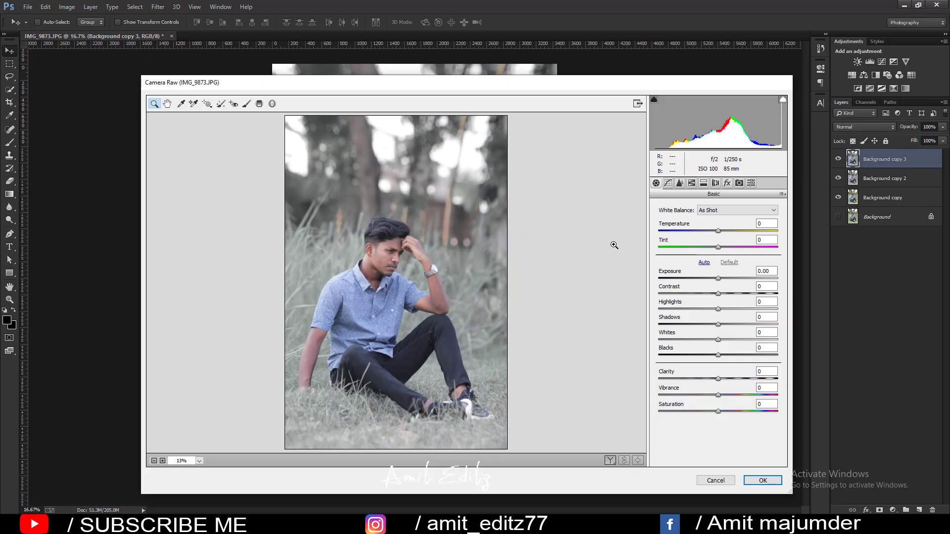
pyautogui.moveTo(718, 246)
pyautogui.mouseDown()
pyautogui.moveTo(699, 245)
pyautogui.moveTo(732, 251)
pyautogui.moveTo(720, 249)
pyautogui.moveTo(717, 232)
pyautogui.mouseUp()
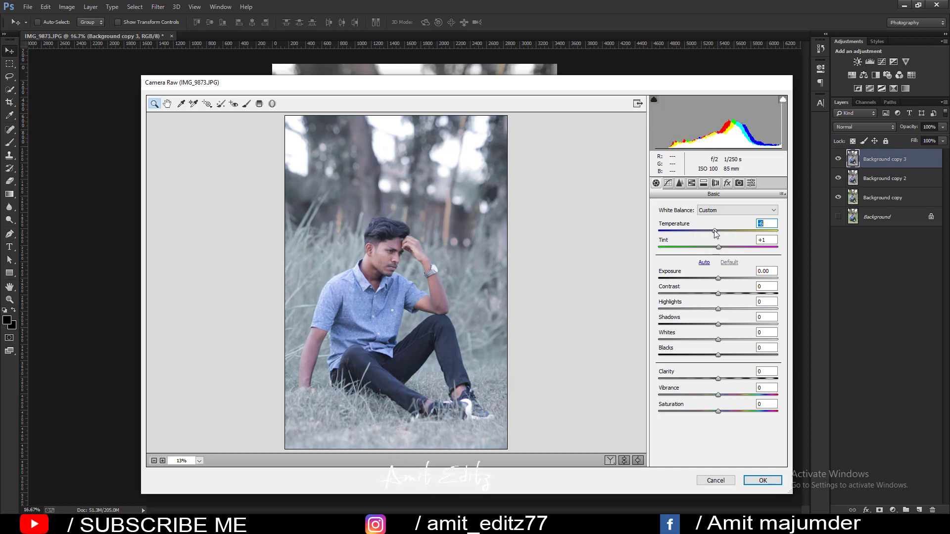
# - Shape the tone curve: highlights back at zero, lights lifted slightly, darks lowered
pyautogui.click(668, 183)
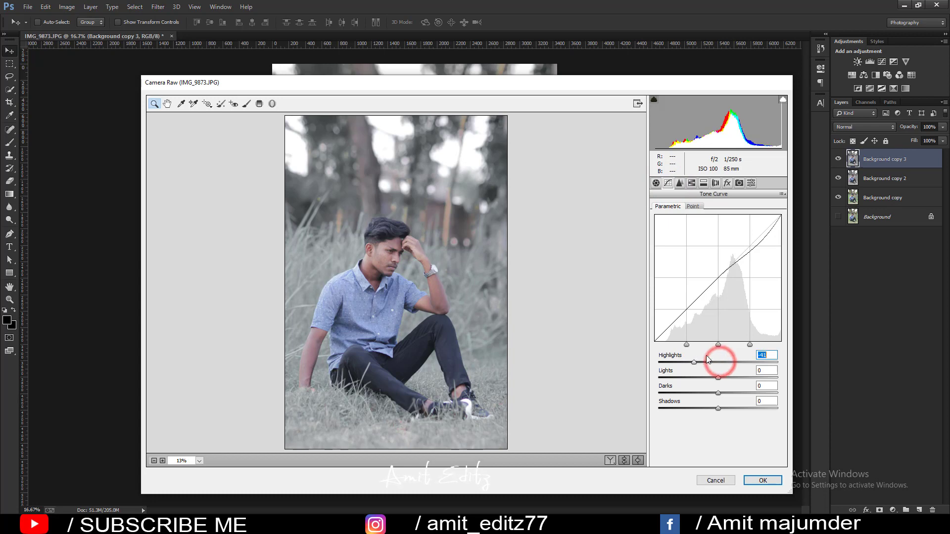
pyautogui.moveTo(718, 362)
pyautogui.mouseDown()
pyautogui.moveTo(742, 362)
pyautogui.moveTo(728, 358)
pyautogui.mouseUp()
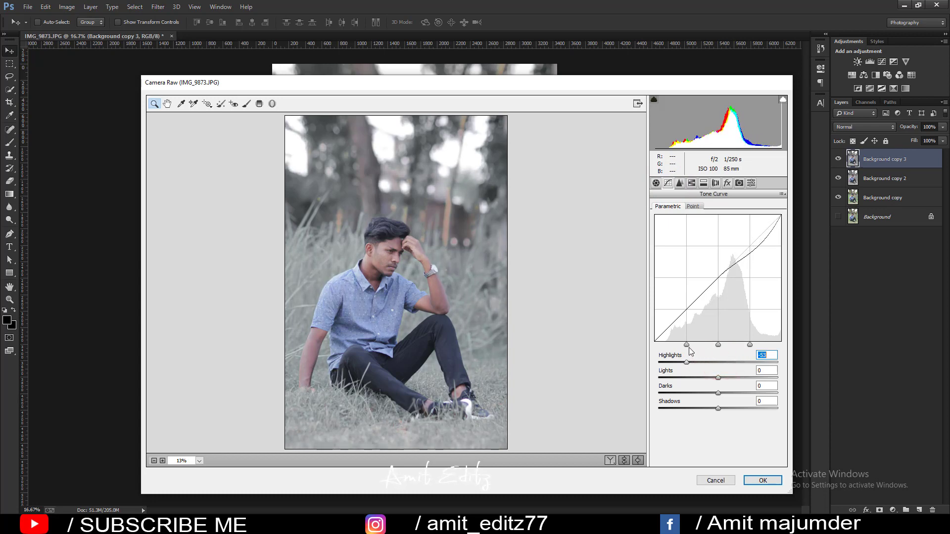
pyautogui.doubleClick(726, 363)
pyautogui.moveTo(718, 378); pyautogui.dragTo(722, 379)
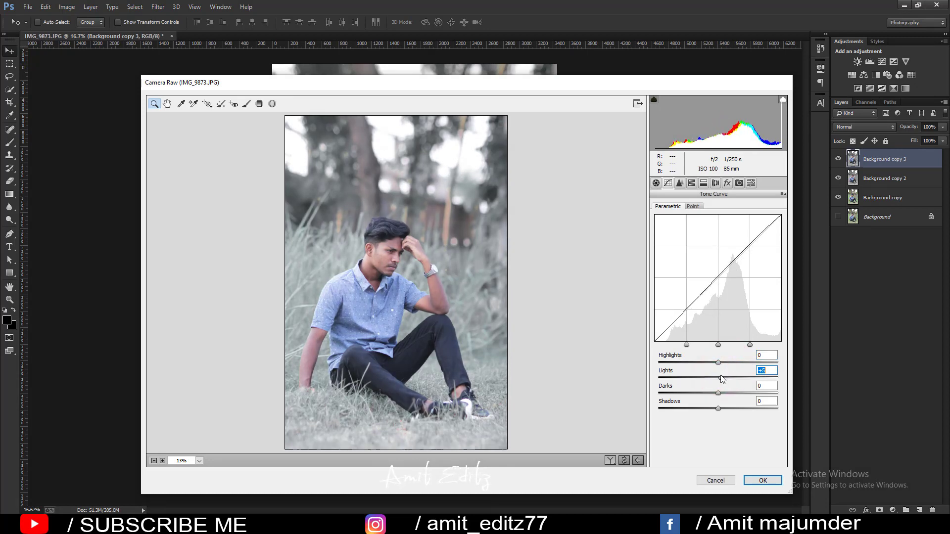
pyautogui.press('Down')
pyautogui.press('Down')
pyautogui.press('Down')
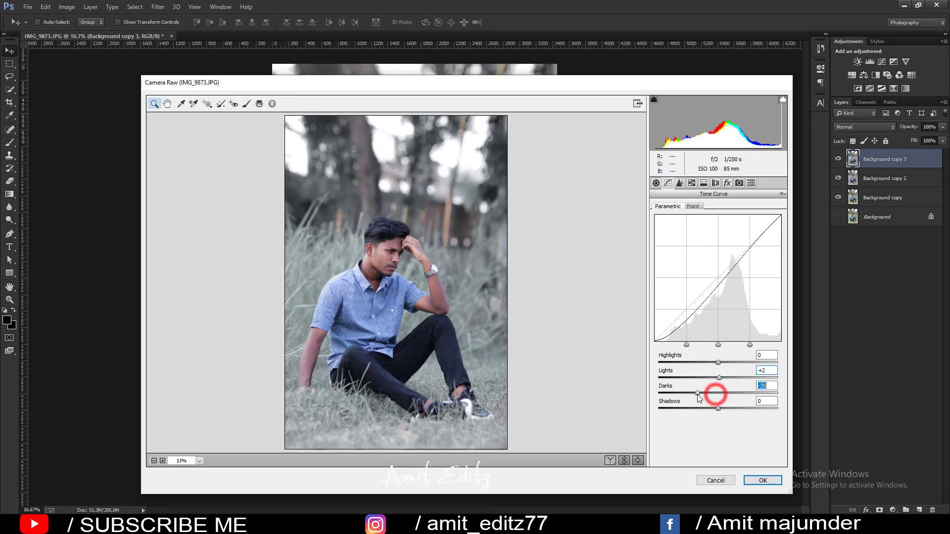
pyautogui.moveTo(717, 393); pyautogui.dragTo(718, 394)
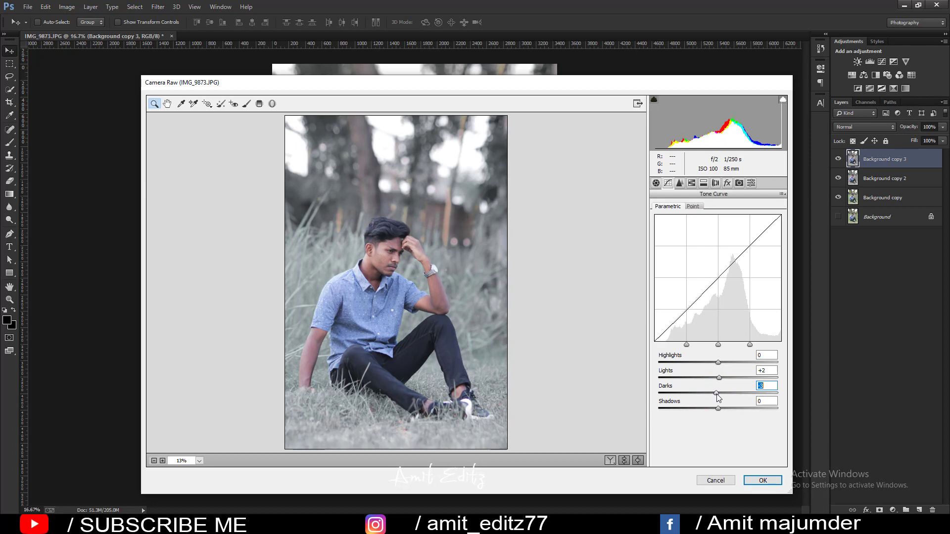
# - Try shifting the Blues hue toward teal in HSL, then reset it to zero
pyautogui.click(681, 183)
pyautogui.click(691, 183)
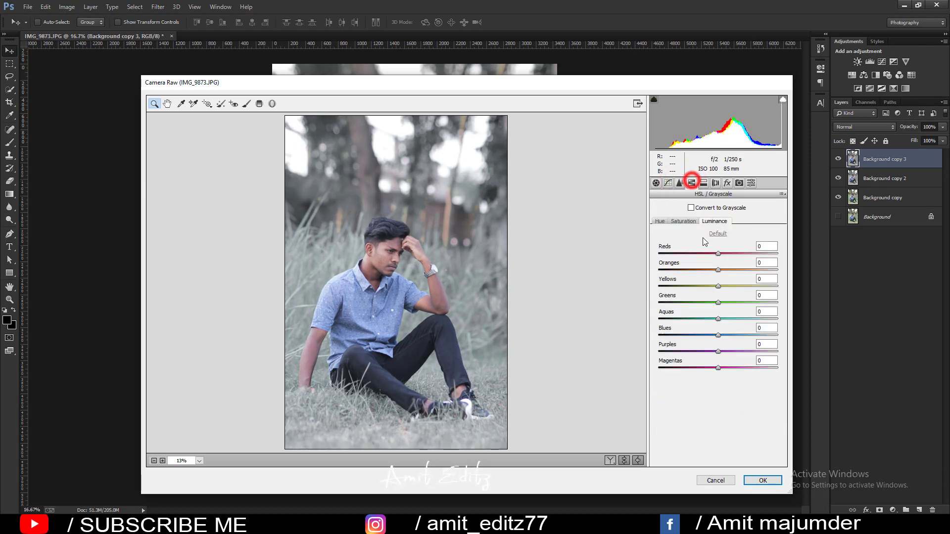
pyautogui.click(660, 221)
pyautogui.moveTo(706, 332); pyautogui.dragTo(681, 332)
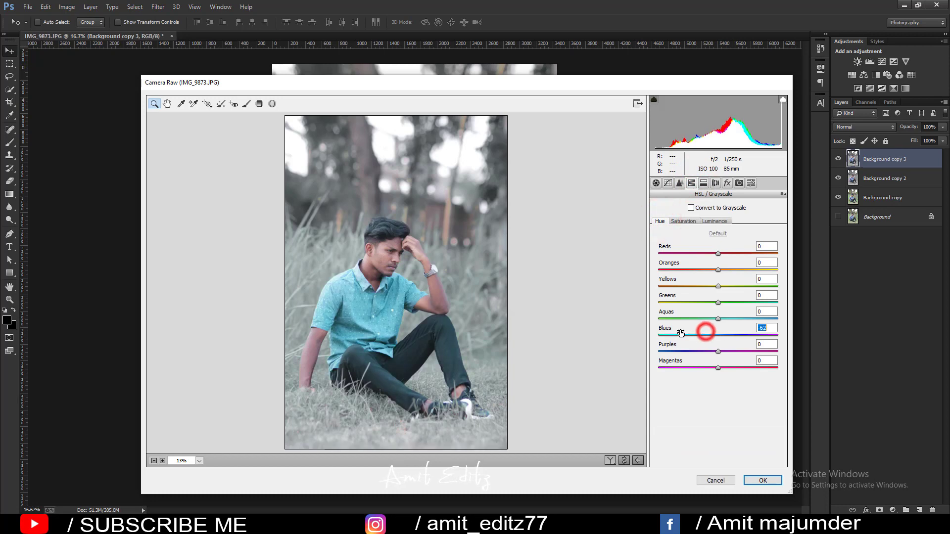
pyautogui.click(681, 334)
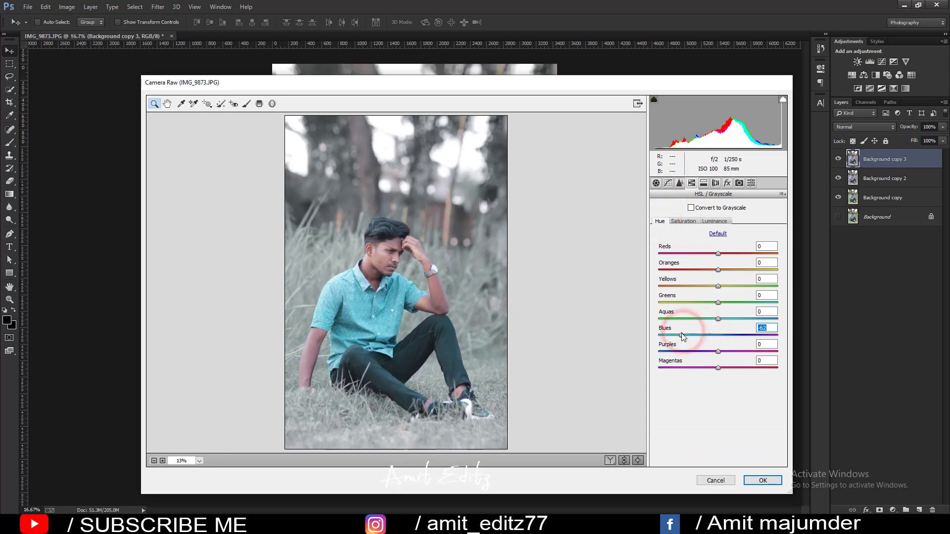
pyautogui.doubleClick(682, 335)
# - Split-tone the highlights toward blue at low strength and the shadows toward cyan-blue
pyautogui.click(702, 183)
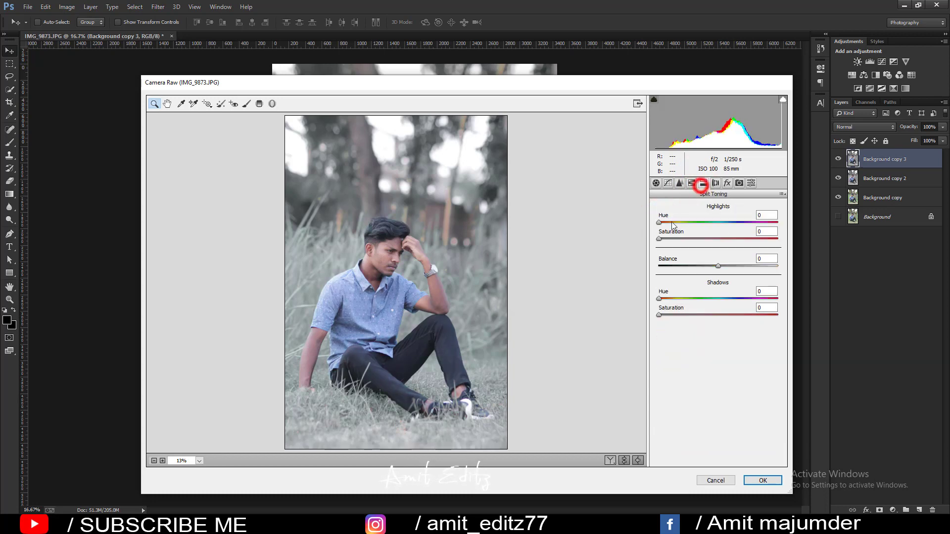
pyautogui.moveTo(672, 223); pyautogui.dragTo(677, 222)
pyautogui.click(665, 239)
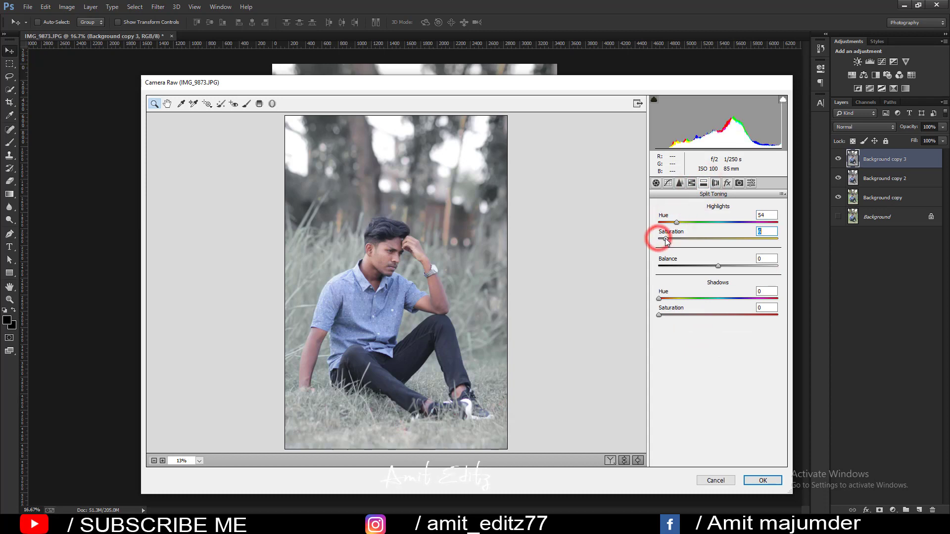
pyautogui.moveTo(676, 223); pyautogui.dragTo(721, 223)
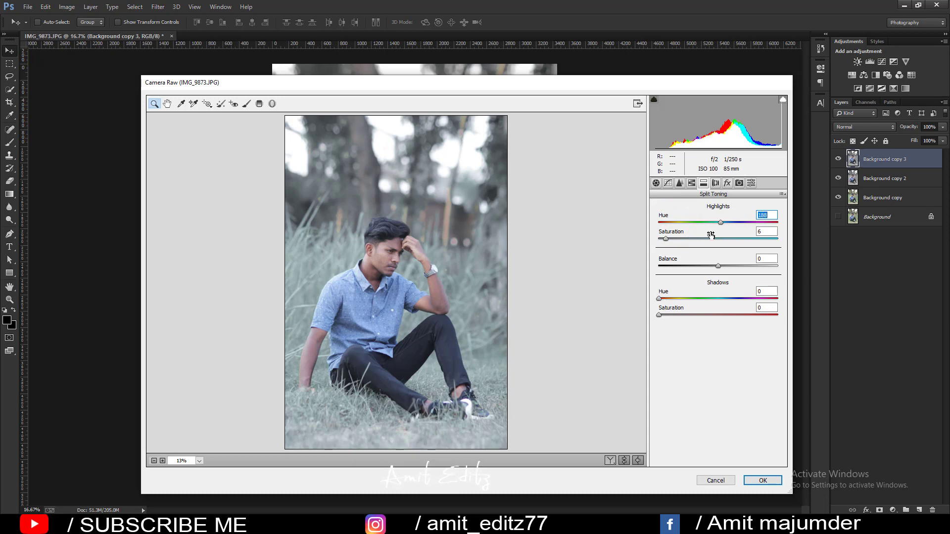
pyautogui.moveTo(665, 239); pyautogui.dragTo(661, 239)
pyautogui.moveTo(721, 223); pyautogui.dragTo(735, 232)
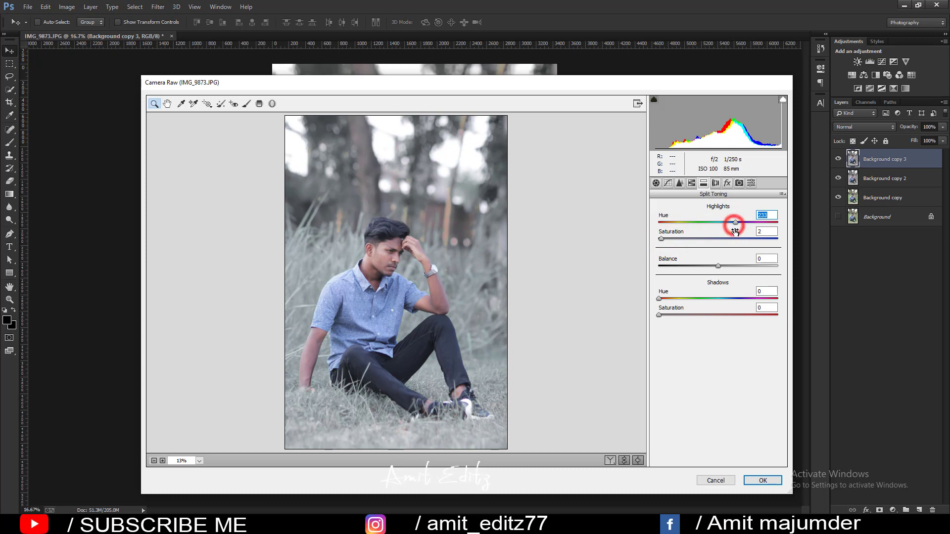
pyautogui.moveTo(658, 298); pyautogui.dragTo(727, 298)
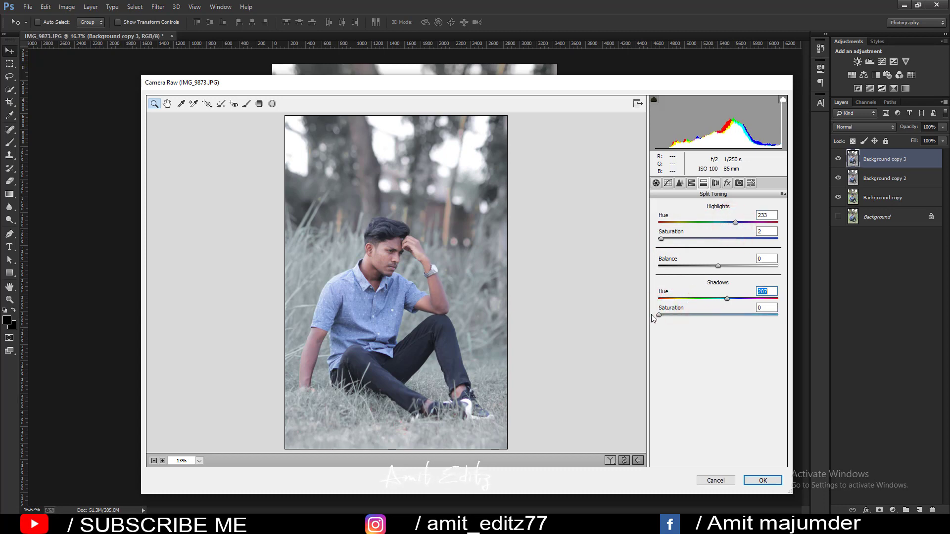
pyautogui.moveTo(659, 315); pyautogui.dragTo(676, 315)
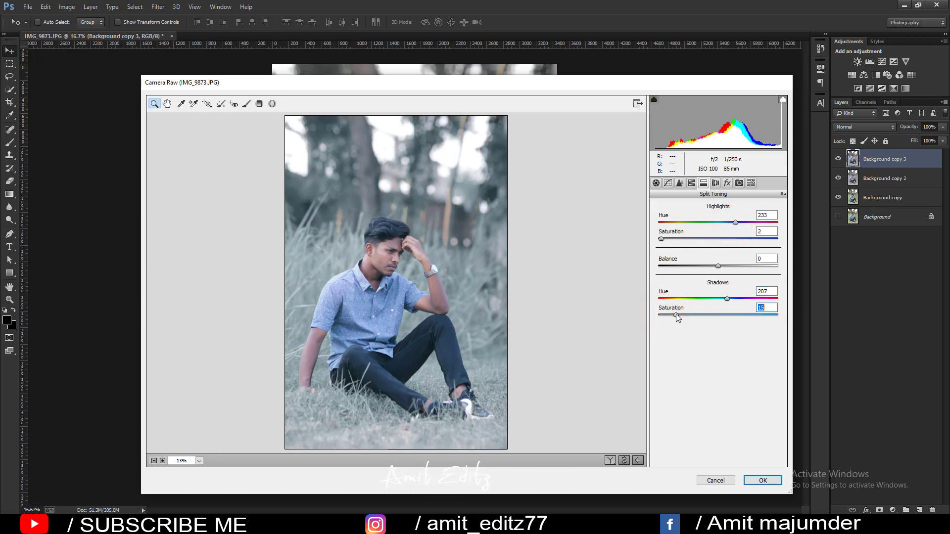
# - In Camera Calibration, keep the red primary hue at zero and shift the blue primary toward cyan
pyautogui.click(726, 183)
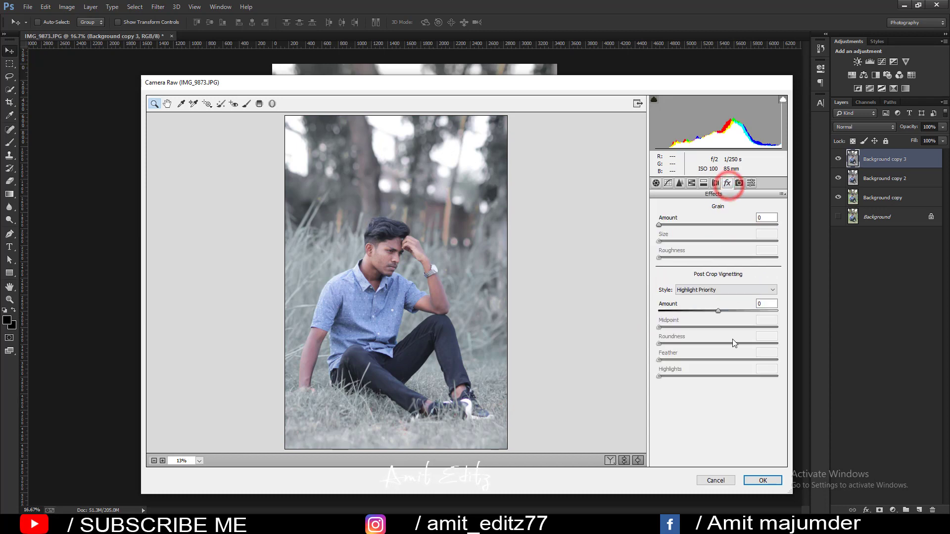
pyautogui.click(739, 183)
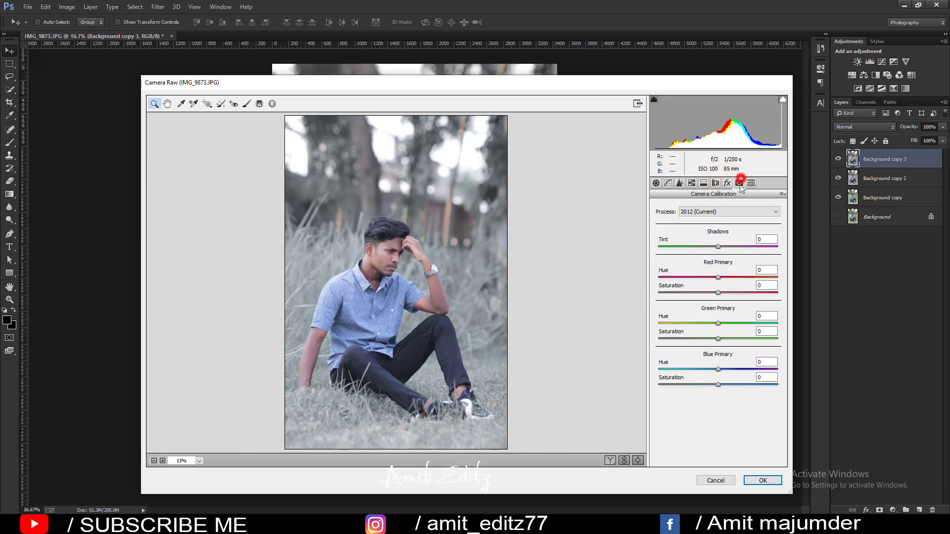
pyautogui.moveTo(718, 277)
pyautogui.mouseDown()
pyautogui.moveTo(811, 285)
pyautogui.moveTo(723, 276)
pyautogui.mouseUp()
pyautogui.doubleClick(723, 277)
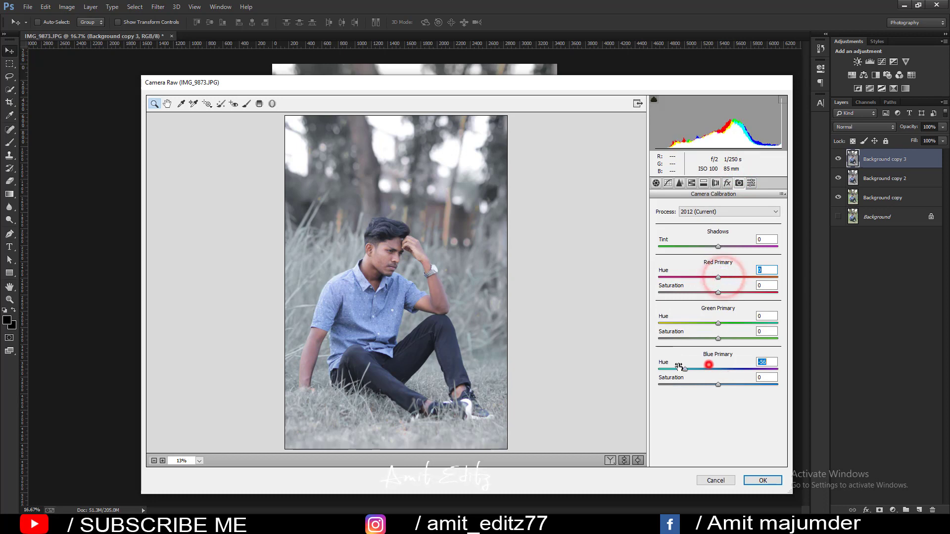
pyautogui.moveTo(717, 369)
pyautogui.mouseDown()
pyautogui.moveTo(673, 366)
pyautogui.moveTo(722, 367)
pyautogui.moveTo(702, 366)
pyautogui.mouseUp()
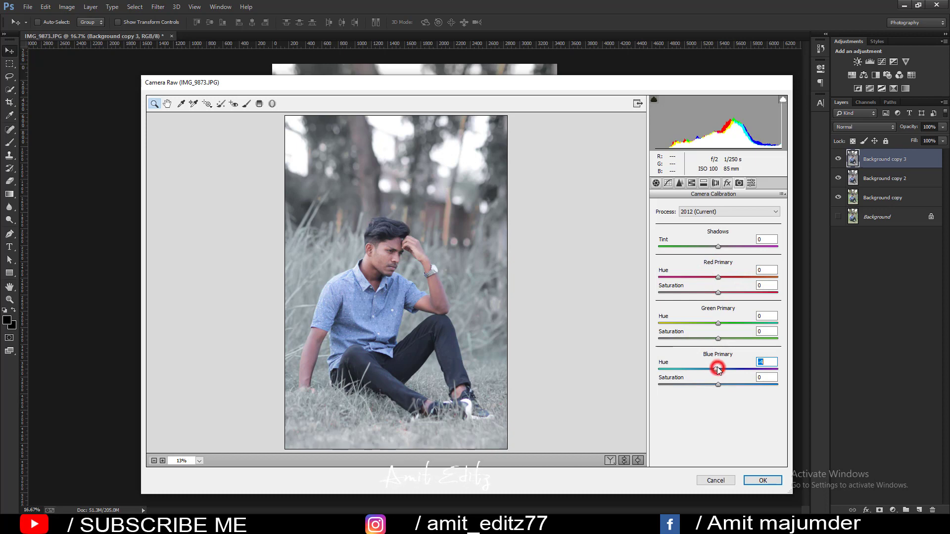
# - Raise Oranges luminance in HSL and apply the Camera Raw grade
pyautogui.click(691, 183)
pyautogui.click(716, 222)
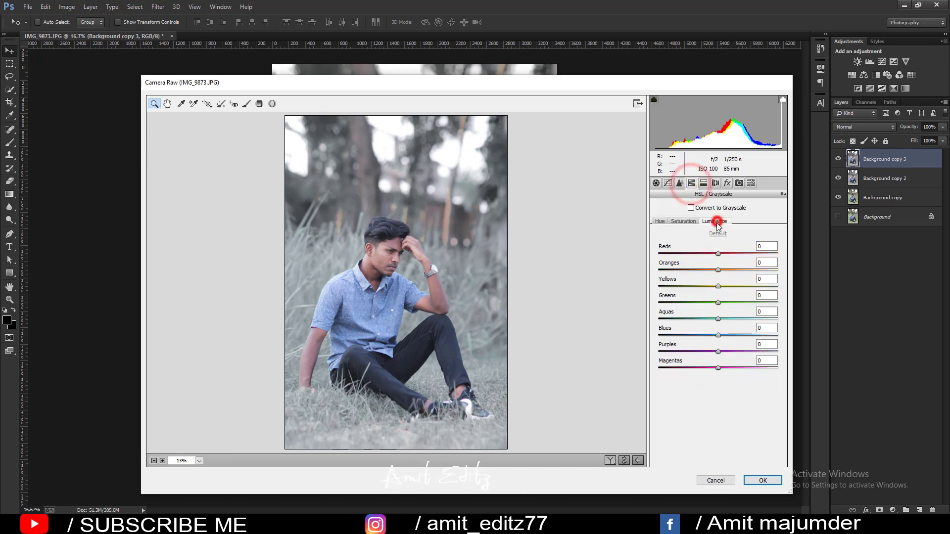
pyautogui.moveTo(718, 270)
pyautogui.mouseDown()
pyautogui.moveTo(737, 270)
pyautogui.moveTo(729, 270)
pyautogui.mouseUp()
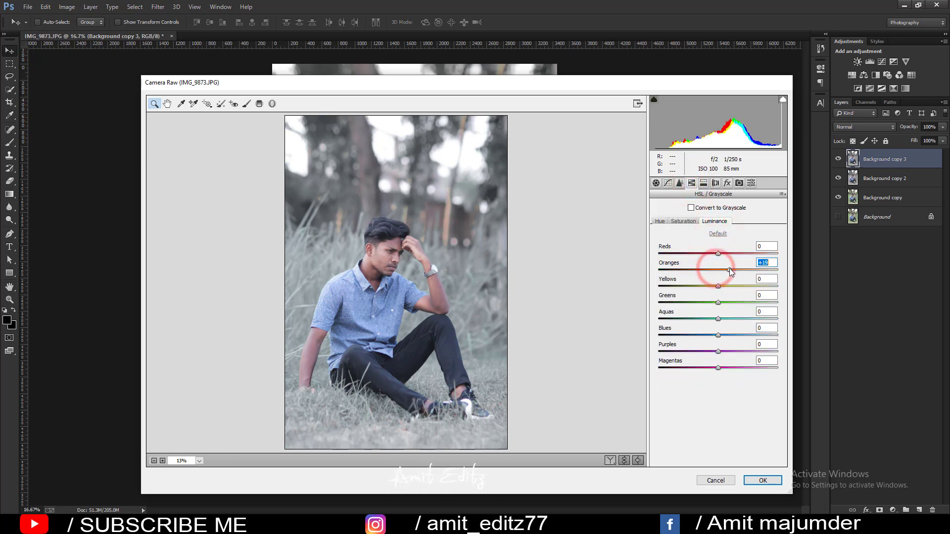
pyautogui.click(762, 481)
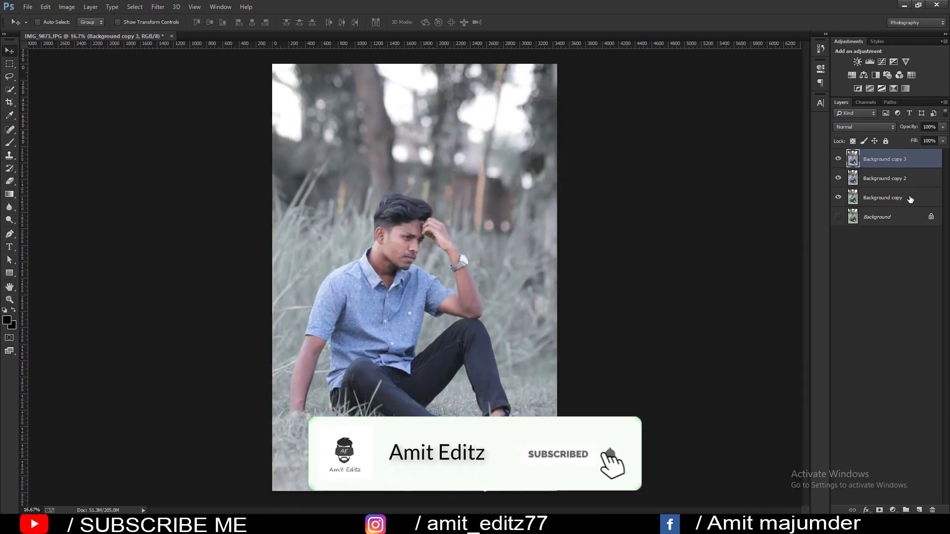
# - Stamp the visible layers into Background copy 4 and add a Selective Color adjustment layer
pyautogui.moveTo(899, 158); pyautogui.dragTo(918, 510)
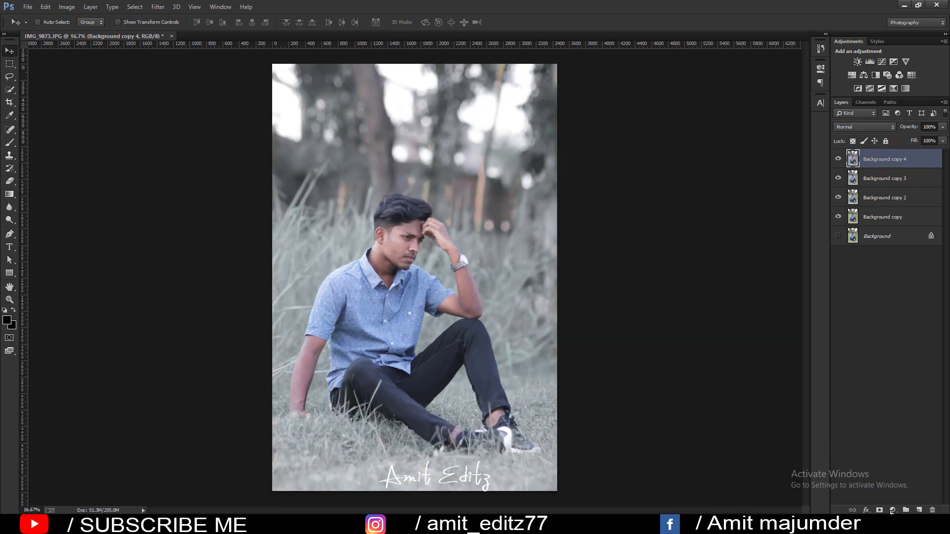
pyautogui.click(891, 510)
pyautogui.click(883, 498)
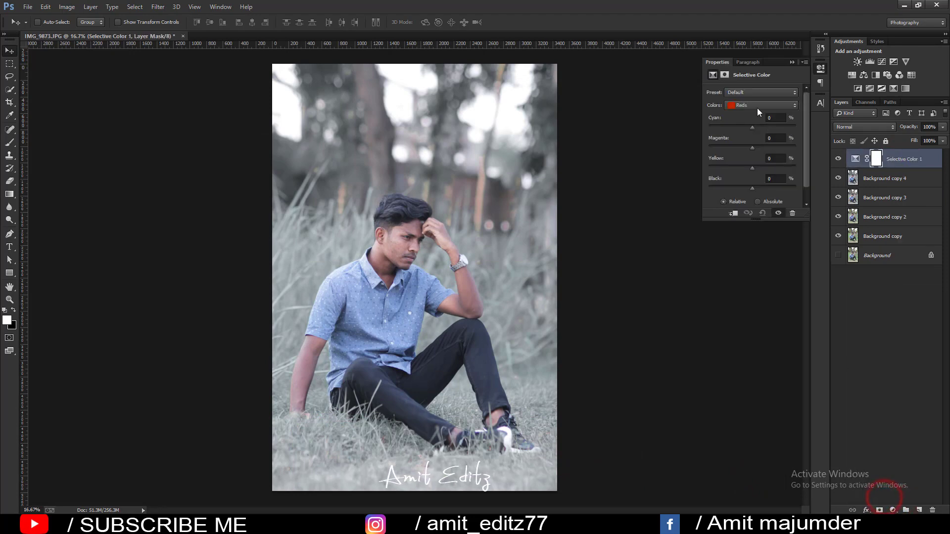
# - Tint the Selective Color Whites with more cyan and yellow, black set back to 0
pyautogui.click(758, 106)
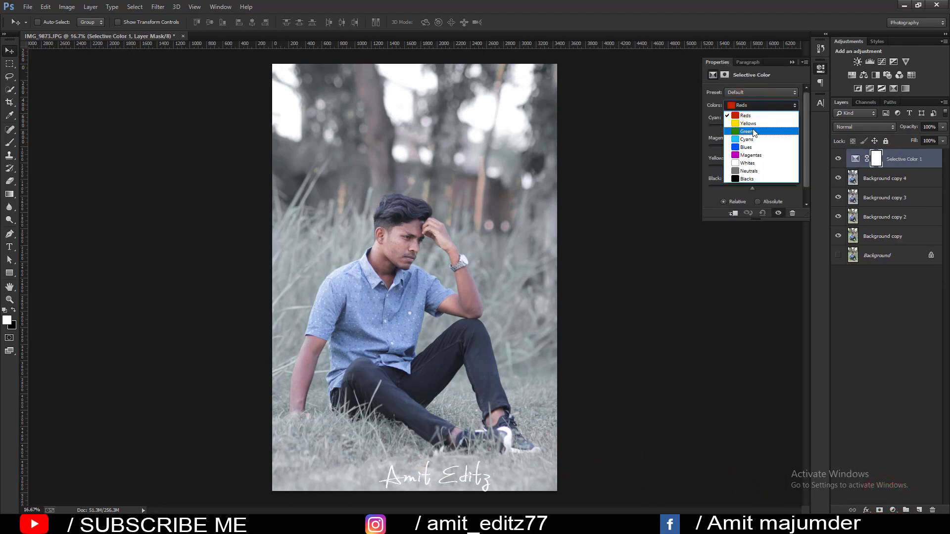
pyautogui.click(747, 163)
pyautogui.moveTo(752, 126); pyautogui.dragTo(743, 126)
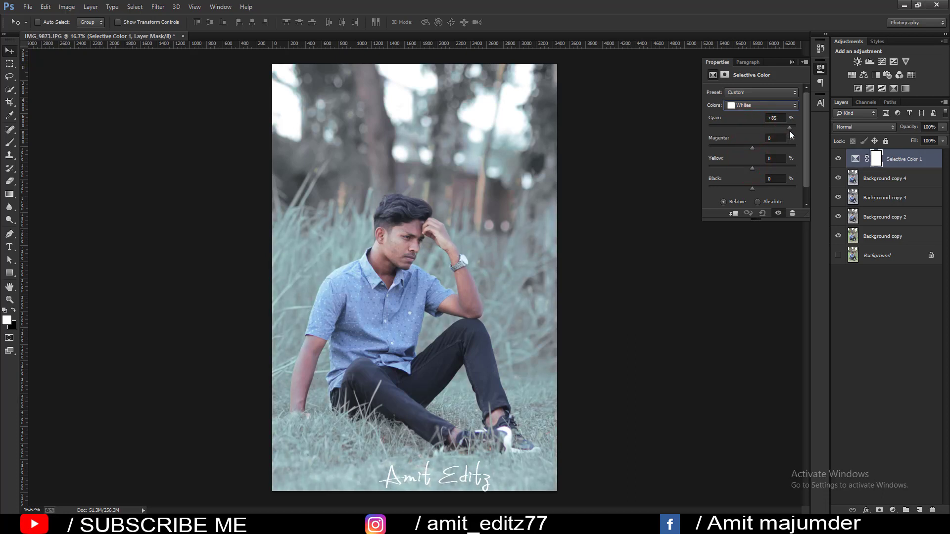
pyautogui.moveTo(757, 127); pyautogui.dragTo(766, 148)
pyautogui.moveTo(752, 168); pyautogui.dragTo(788, 167)
pyautogui.moveTo(752, 188)
pyautogui.mouseDown()
pyautogui.moveTo(777, 187)
pyautogui.moveTo(739, 183)
pyautogui.mouseUp()
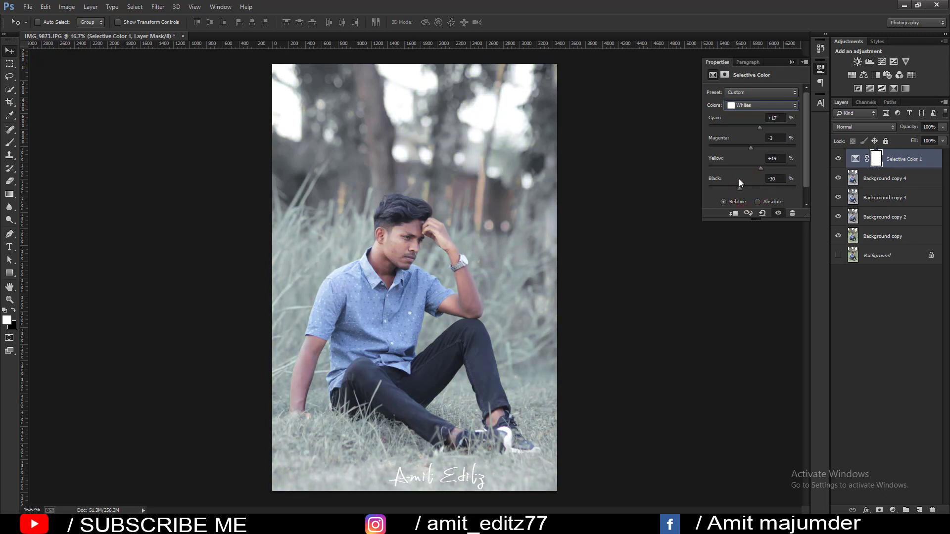
pyautogui.click(774, 178)
pyautogui.write('0')
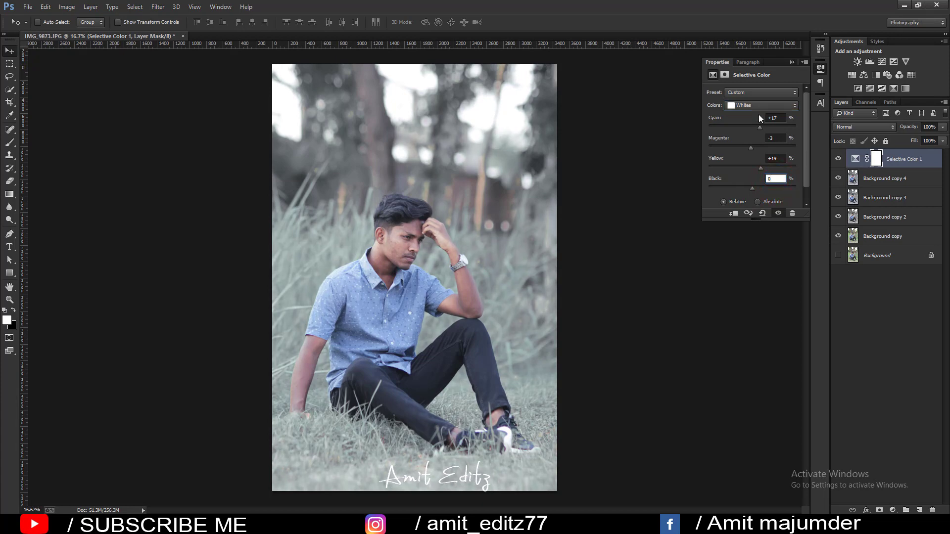
# - Adjust the Neutrals: add cyan, reset yellow, and set black to 0
pyautogui.click(762, 105)
pyautogui.click(756, 167)
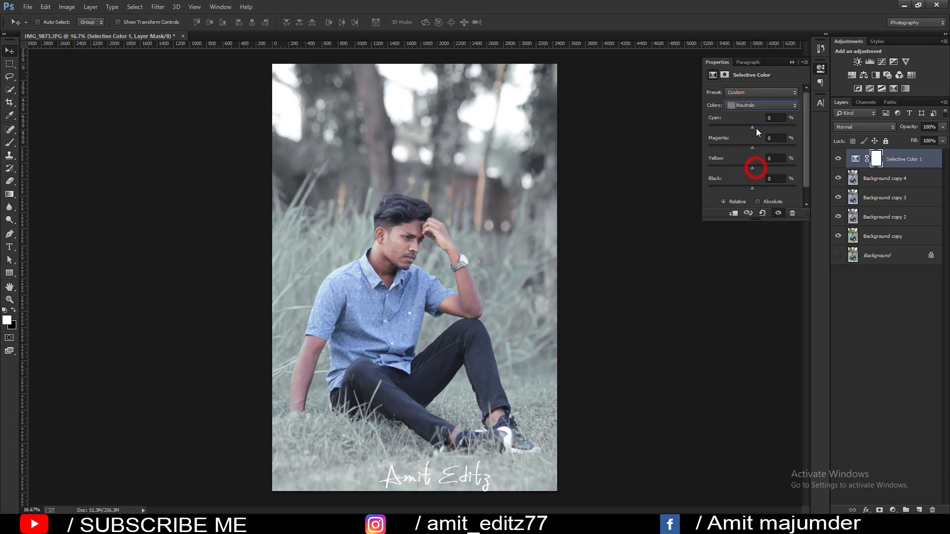
pyautogui.moveTo(762, 127)
pyautogui.mouseDown()
pyautogui.moveTo(751, 126)
pyautogui.moveTo(758, 148)
pyautogui.moveTo(748, 168)
pyautogui.mouseUp()
pyautogui.click(779, 139)
pyautogui.click(778, 159)
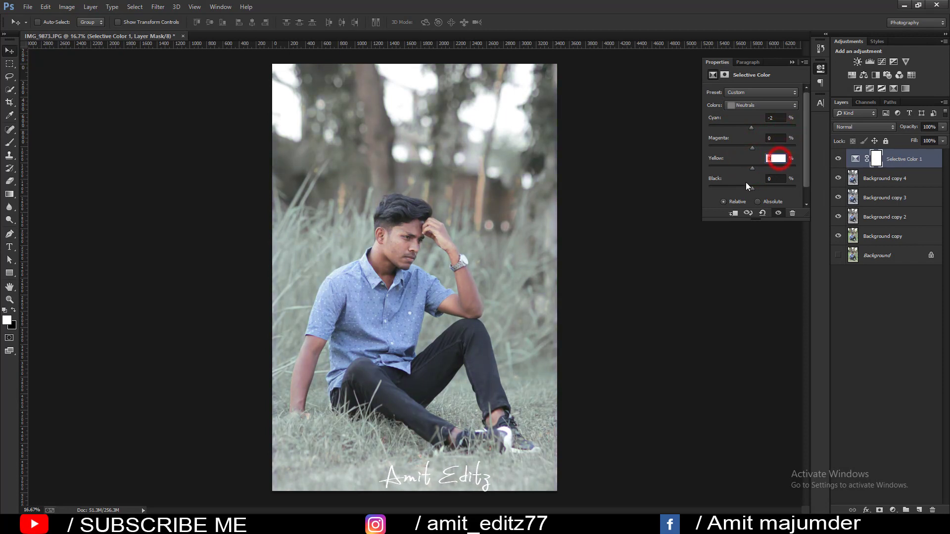
pyautogui.moveTo(742, 185); pyautogui.dragTo(758, 184)
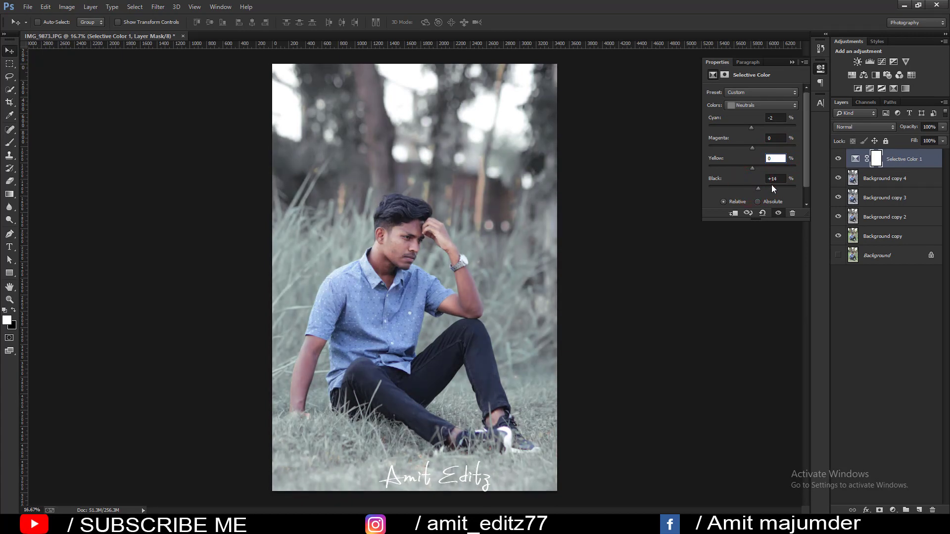
pyautogui.click(771, 179)
pyautogui.write('0')
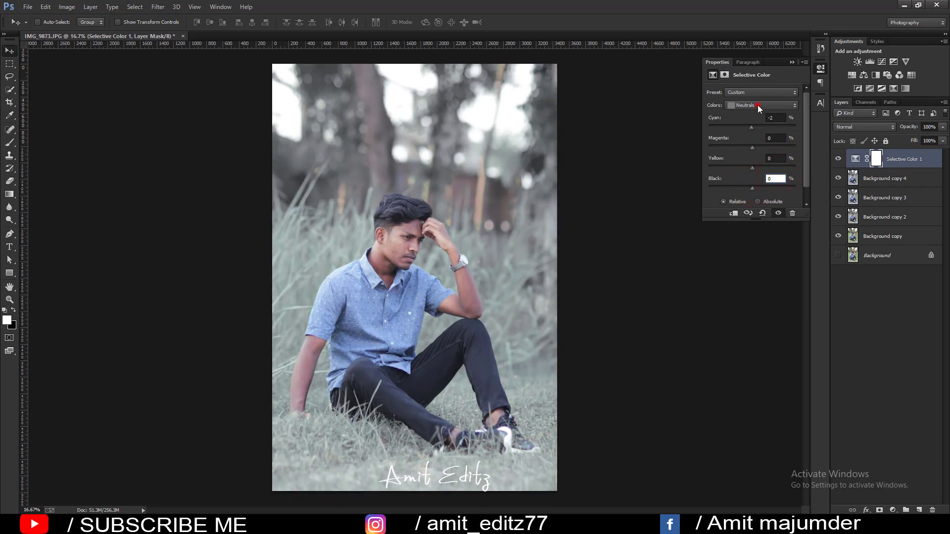
# - Adjust the Blacks: a little cyan, magenta at 0, black lightened slightly
pyautogui.click(758, 105)
pyautogui.click(752, 177)
pyautogui.moveTo(755, 126); pyautogui.dragTo(765, 127)
pyautogui.moveTo(752, 126); pyautogui.dragTo(762, 147)
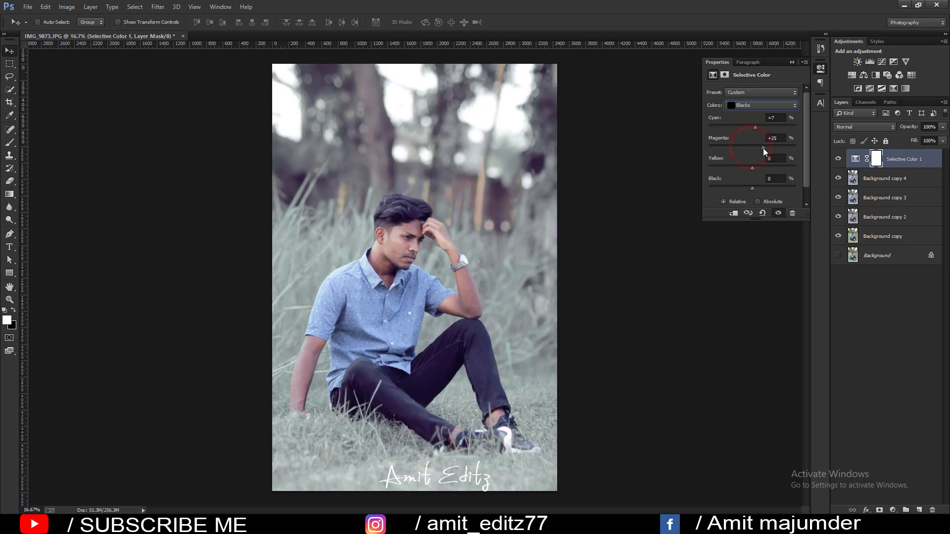
pyautogui.click(775, 138)
pyautogui.write('0')
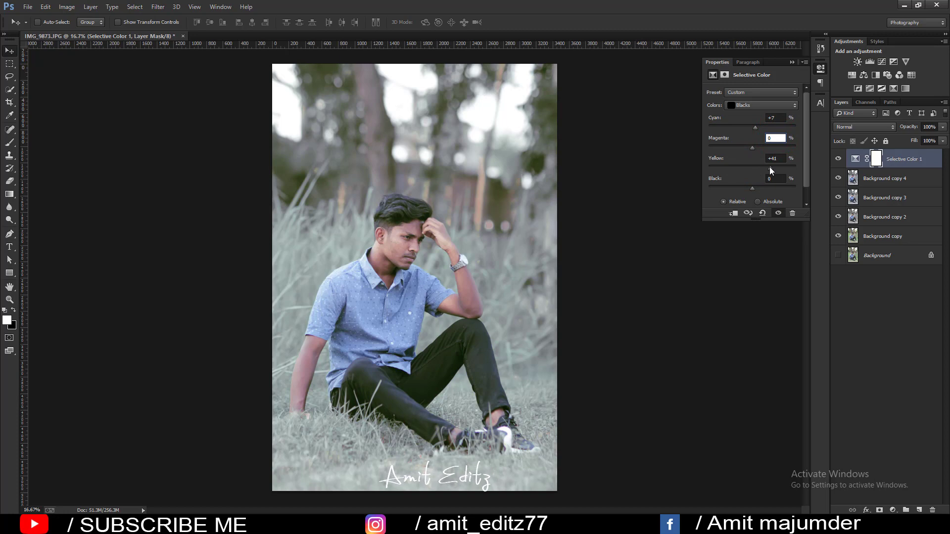
pyautogui.moveTo(753, 187)
pyautogui.mouseDown()
pyautogui.moveTo(765, 187)
pyautogui.moveTo(755, 186)
pyautogui.mouseUp()
pyautogui.click(792, 63)
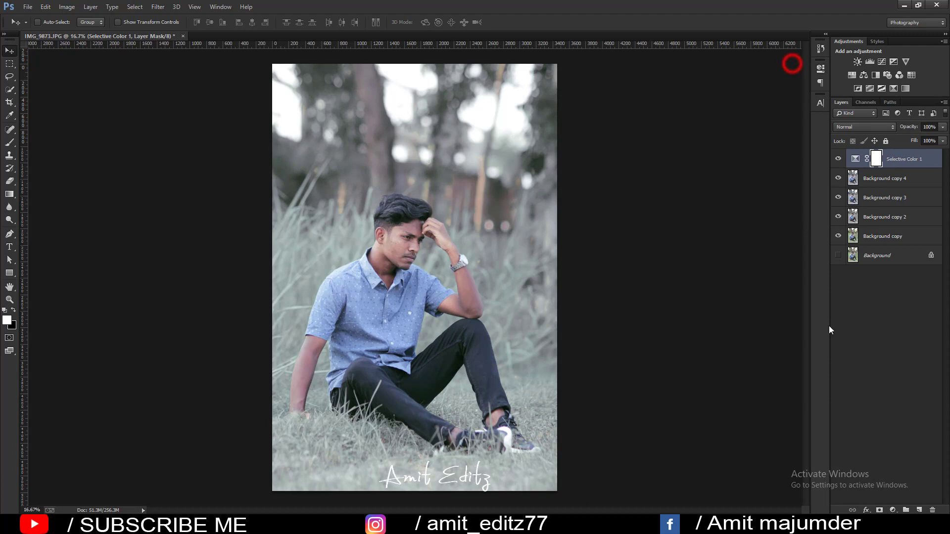
# - Add a Color Balance adjustment layer and select its Shadows cyan–red value
pyautogui.click(893, 509)
pyautogui.click(880, 395)
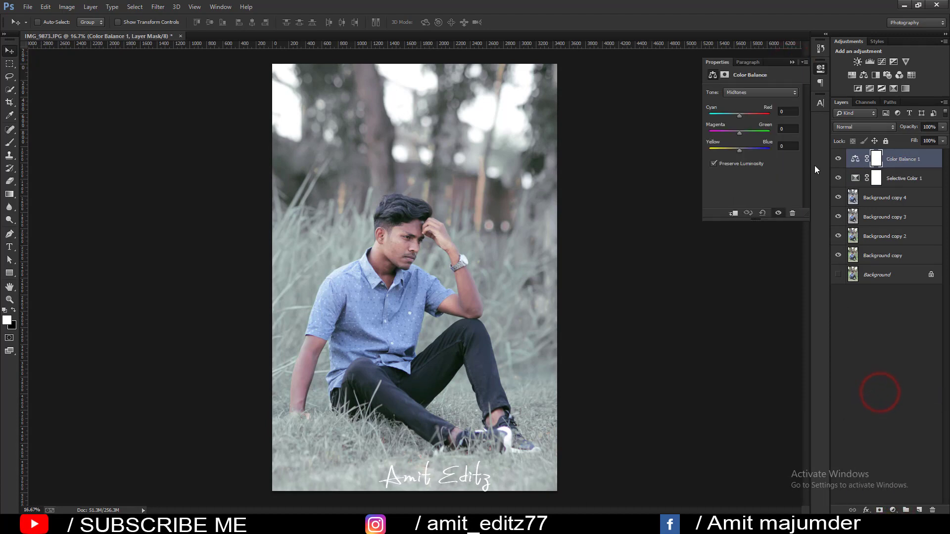
pyautogui.click(746, 93)
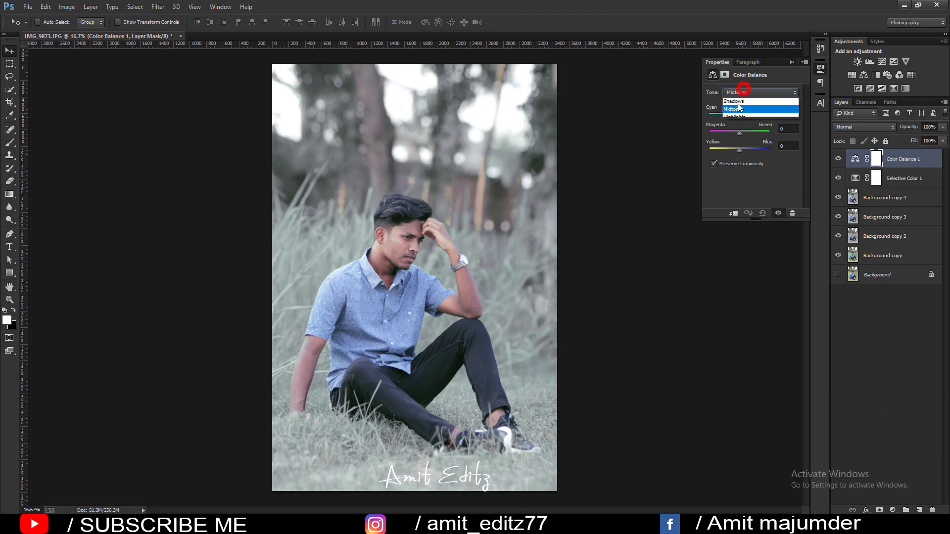
pyautogui.click(741, 99)
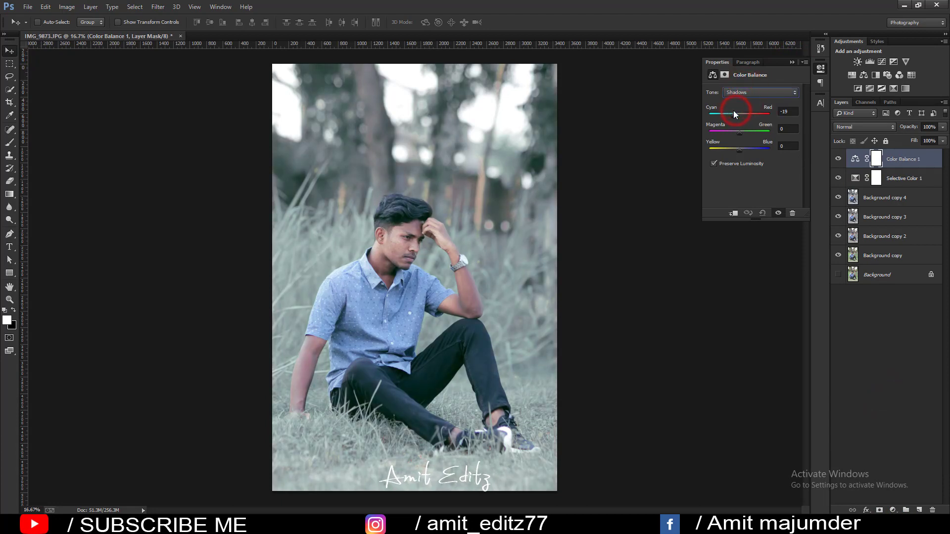
pyautogui.click(787, 111)
# - Shift Color Balance highlights toward cyan, yellow and slightly magenta, then select the layers below
pyautogui.click(746, 93)
pyautogui.click(745, 116)
pyautogui.moveTo(740, 148); pyautogui.dragTo(744, 149)
pyautogui.moveTo(740, 116); pyautogui.dragTo(734, 115)
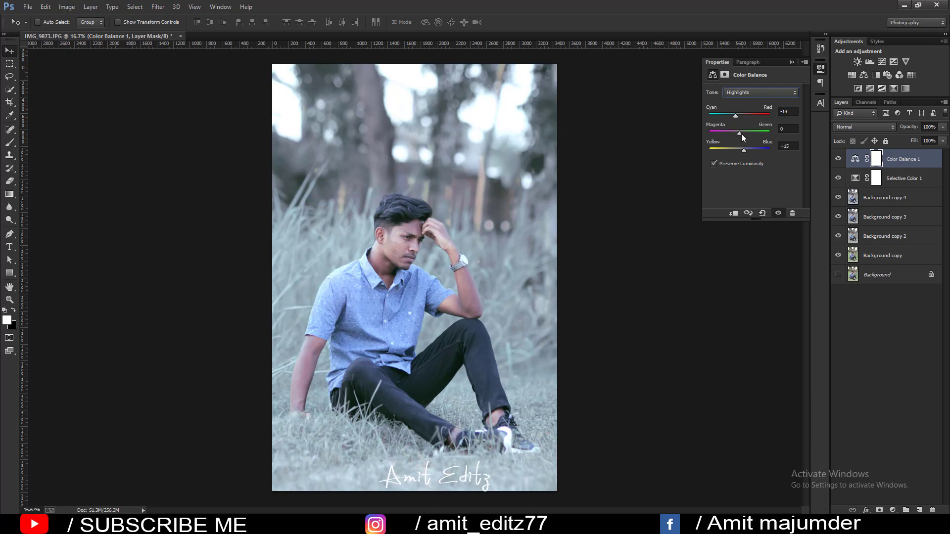
pyautogui.moveTo(740, 133); pyautogui.dragTo(741, 130)
pyautogui.click(791, 63)
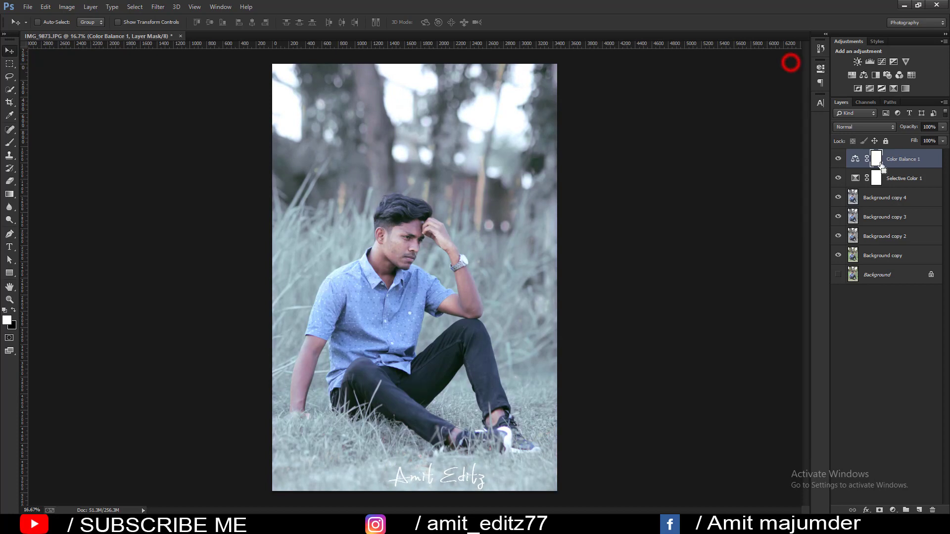
pyautogui.keyDown('shift'); pyautogui.click(904, 176); pyautogui.keyUp('shift')
# - Merge the three selected layers into one
pyautogui.keyDown('shift'); pyautogui.click(902, 203); pyautogui.keyUp('shift')
pyautogui.rightClick(901, 203)
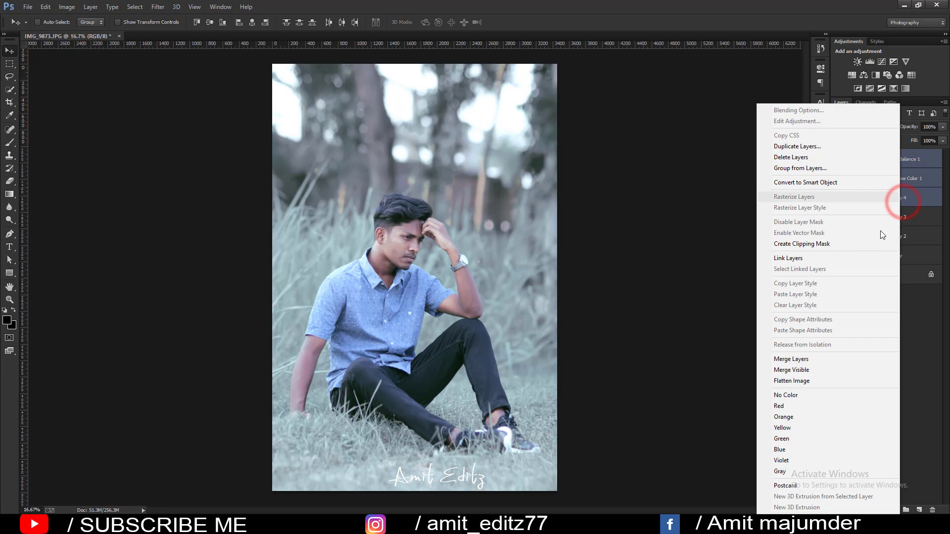
pyautogui.click(823, 363)
# - In Camera Raw, raise contrast, lower whites, deepen blacks, and add a dark post-crop vignette
pyautogui.click(157, 7)
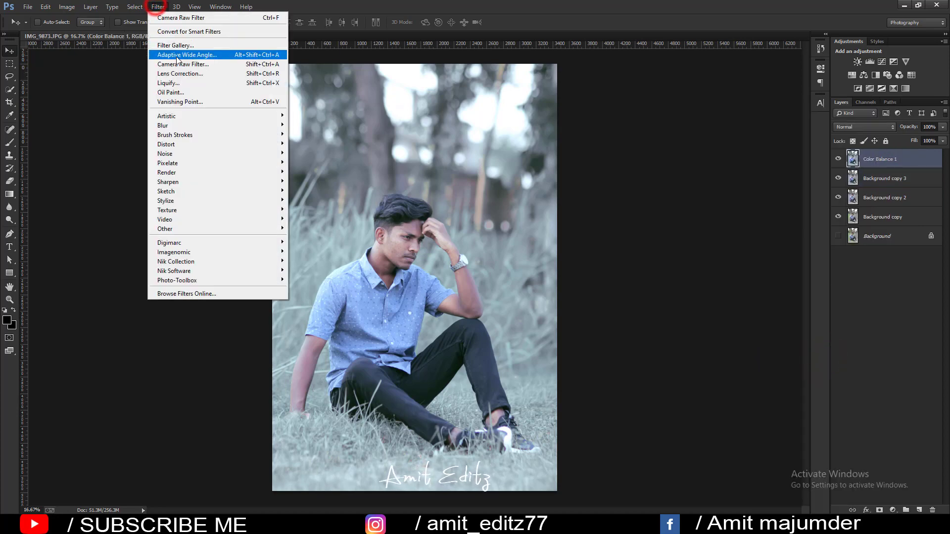
pyautogui.click(178, 65)
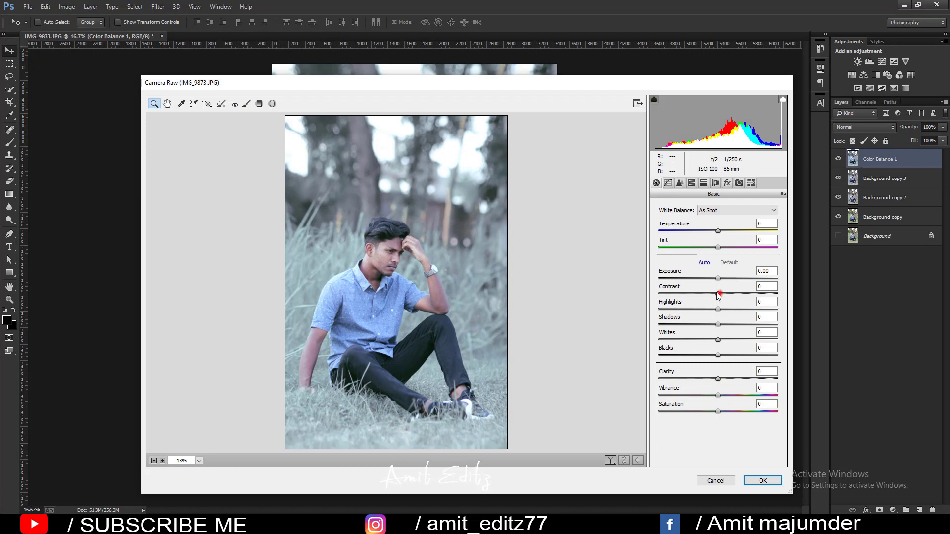
pyautogui.moveTo(719, 293); pyautogui.dragTo(730, 292)
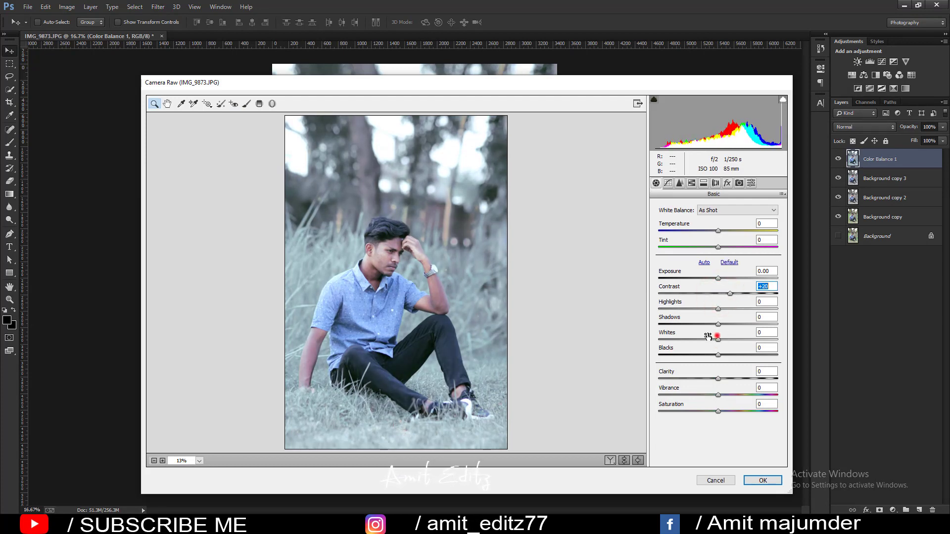
pyautogui.moveTo(717, 339)
pyautogui.mouseDown()
pyautogui.moveTo(694, 339)
pyautogui.moveTo(687, 317)
pyautogui.moveTo(725, 319)
pyautogui.mouseUp()
pyautogui.moveTo(717, 355)
pyautogui.mouseDown()
pyautogui.moveTo(692, 355)
pyautogui.moveTo(713, 355)
pyautogui.moveTo(720, 378)
pyautogui.mouseUp()
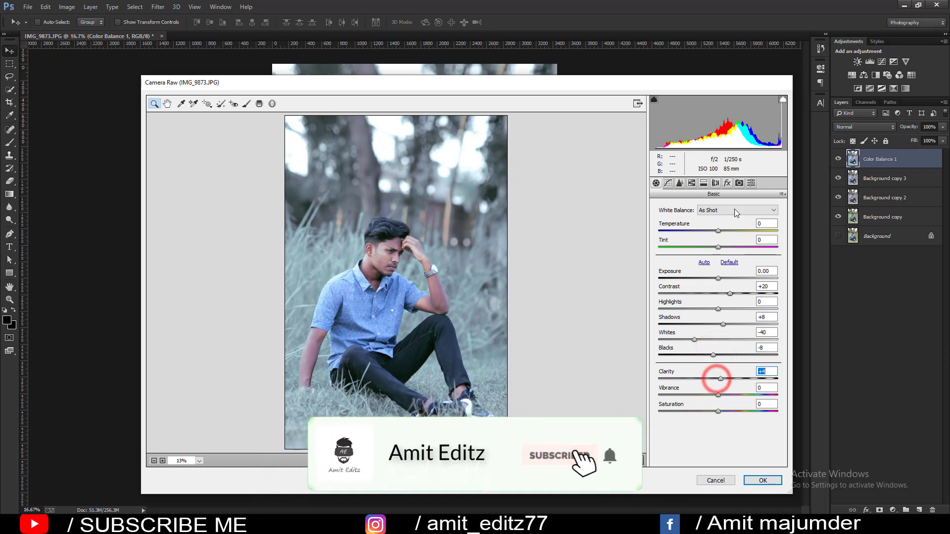
pyautogui.click(726, 183)
pyautogui.moveTo(718, 311)
pyautogui.mouseDown()
pyautogui.moveTo(701, 309)
pyautogui.moveTo(710, 360)
pyautogui.mouseUp()
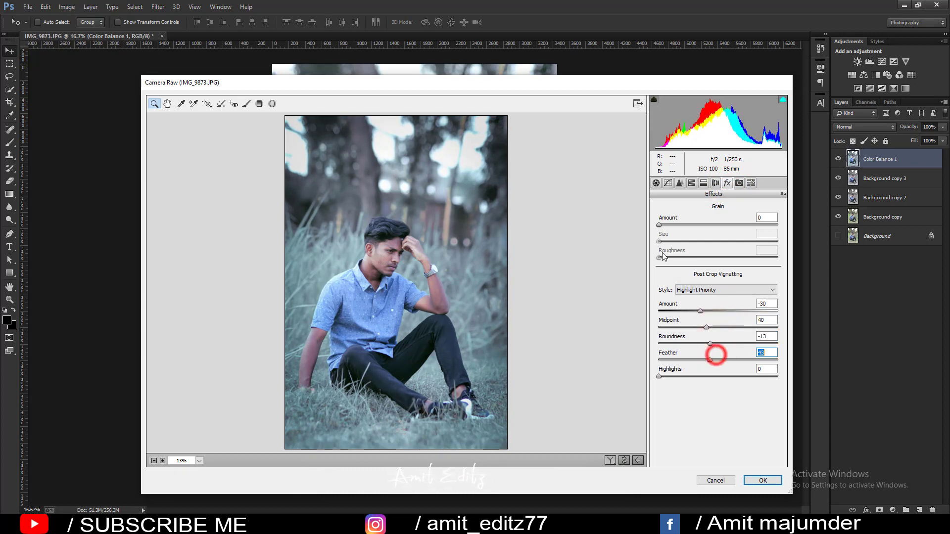
# - On the Camera Raw point curve's Blue channel, lift the shadow end and add a midtone point
pyautogui.click(668, 183)
pyautogui.click(693, 206)
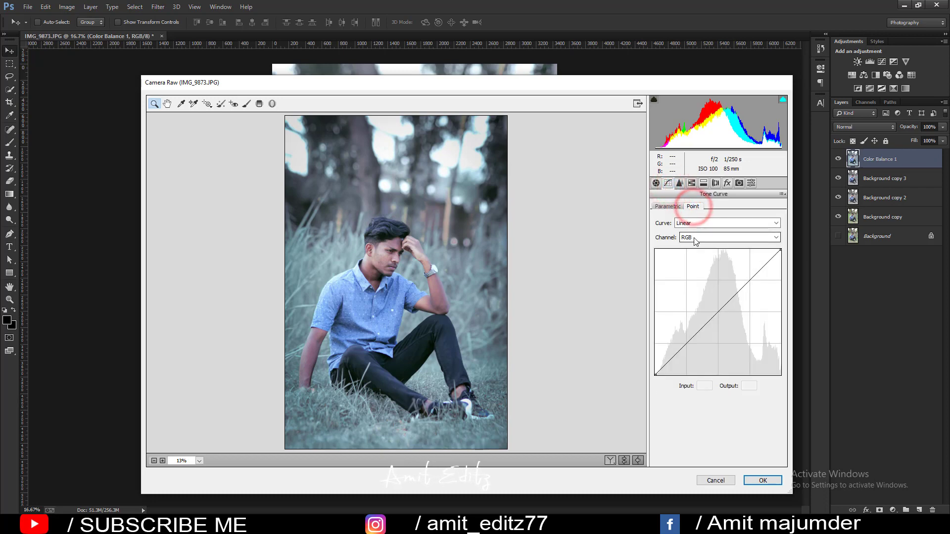
pyautogui.click(695, 238)
pyautogui.click(690, 269)
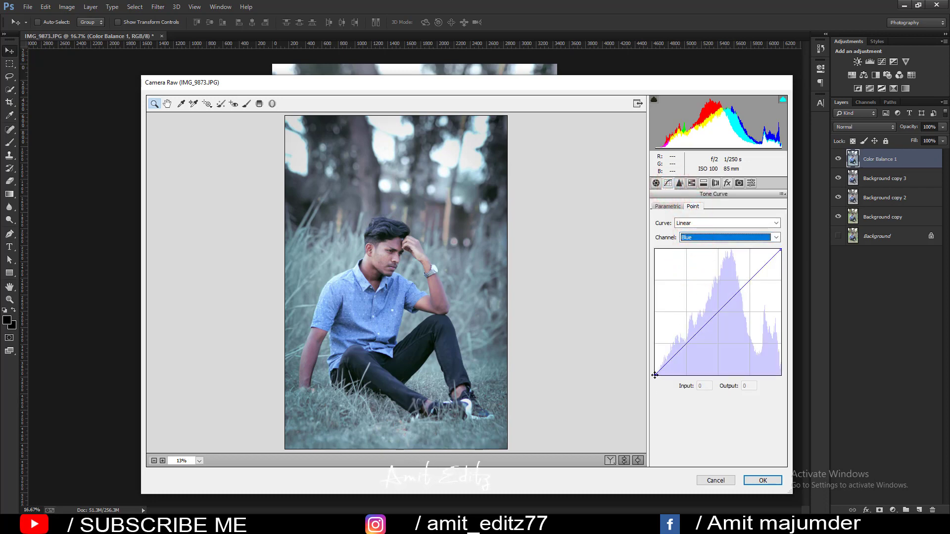
pyautogui.moveTo(655, 375)
pyautogui.mouseDown()
pyautogui.moveTo(657, 361)
pyautogui.moveTo(653, 370)
pyautogui.moveTo(685, 344)
pyautogui.mouseUp()
pyautogui.click(683, 342)
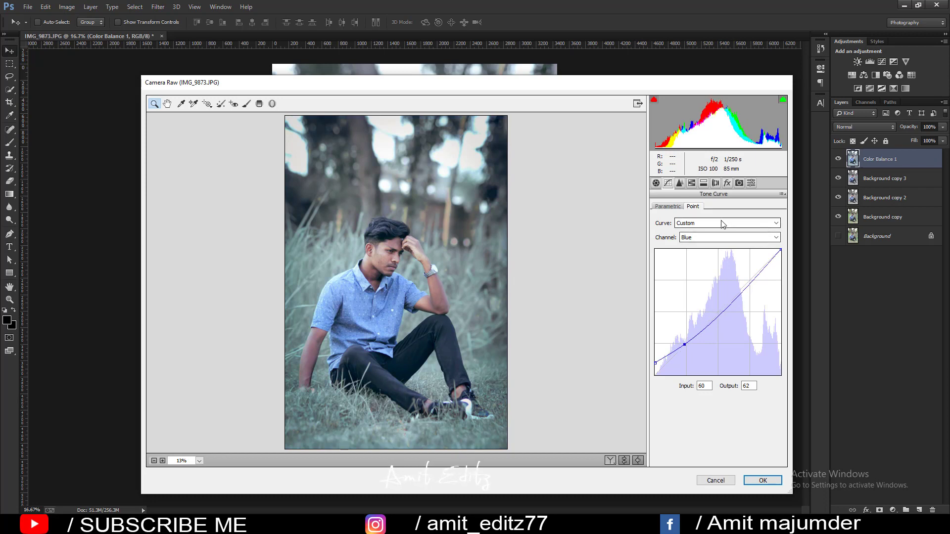
# - Set calibration green primary hue +100, green saturation +7, blue hue 0, and raise red primary hue
pyautogui.click(739, 183)
pyautogui.moveTo(717, 322)
pyautogui.mouseDown()
pyautogui.moveTo(703, 322)
pyautogui.moveTo(787, 328)
pyautogui.mouseUp()
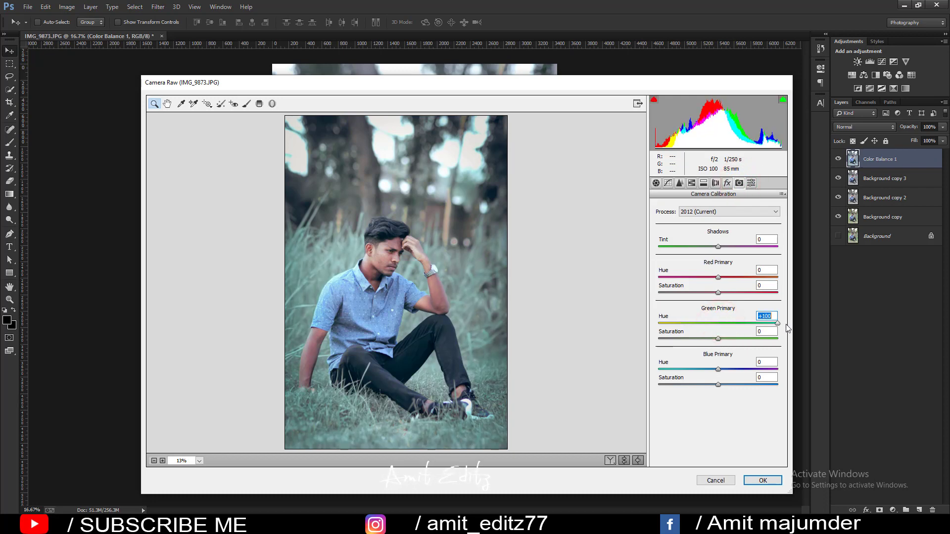
pyautogui.moveTo(717, 369)
pyautogui.mouseDown()
pyautogui.moveTo(765, 370)
pyautogui.moveTo(726, 374)
pyautogui.mouseUp()
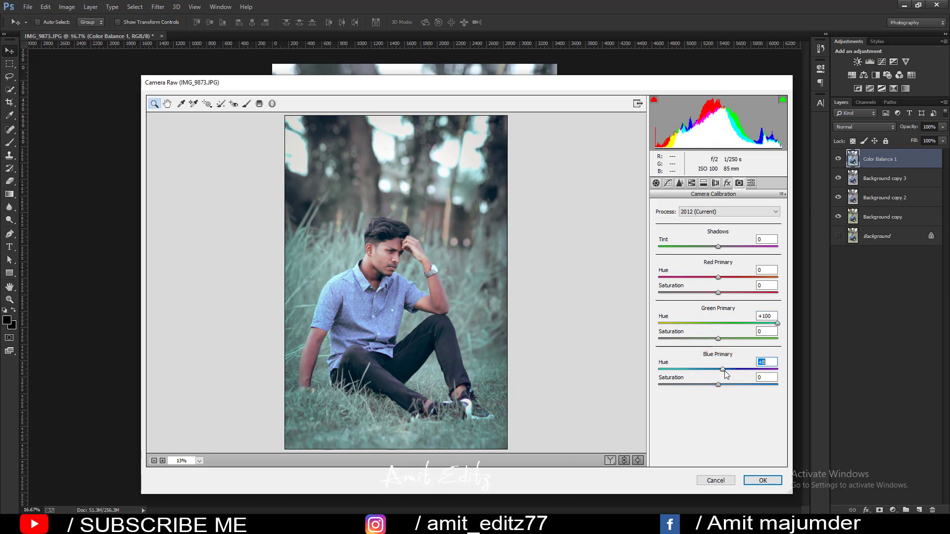
pyautogui.doubleClick(723, 370)
pyautogui.moveTo(717, 339); pyautogui.dragTo(769, 339)
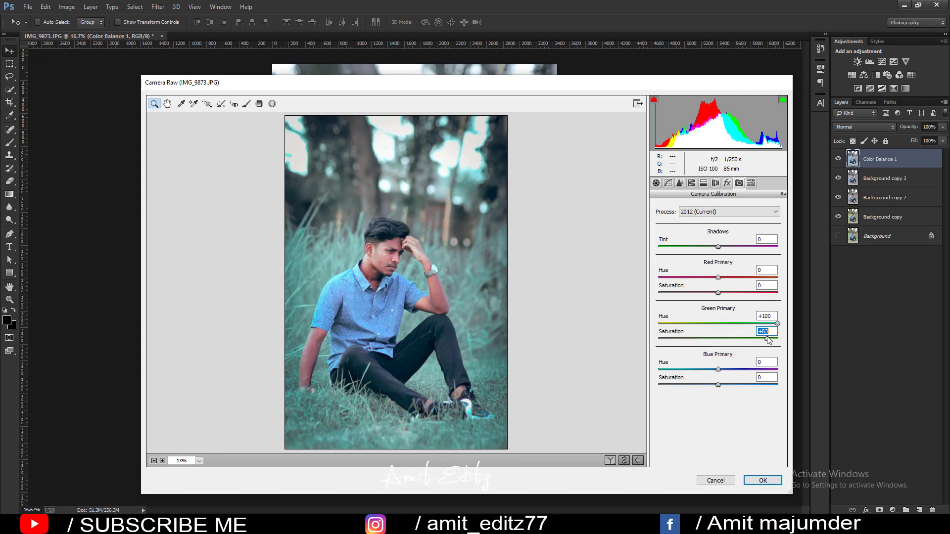
pyautogui.moveTo(767, 341); pyautogui.dragTo(729, 341)
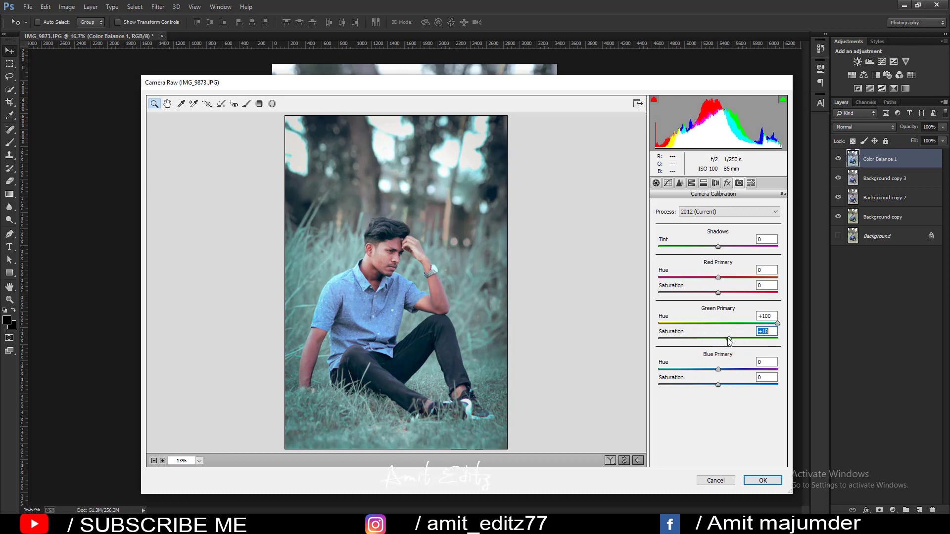
pyautogui.moveTo(717, 277)
pyautogui.mouseDown()
pyautogui.moveTo(769, 277)
pyautogui.moveTo(732, 277)
pyautogui.mouseUp()
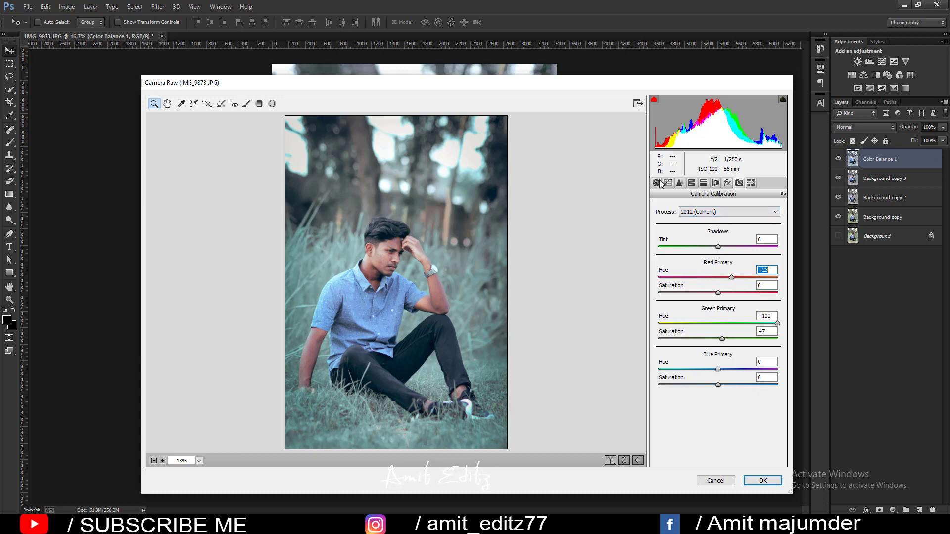
pyautogui.click(714, 183)
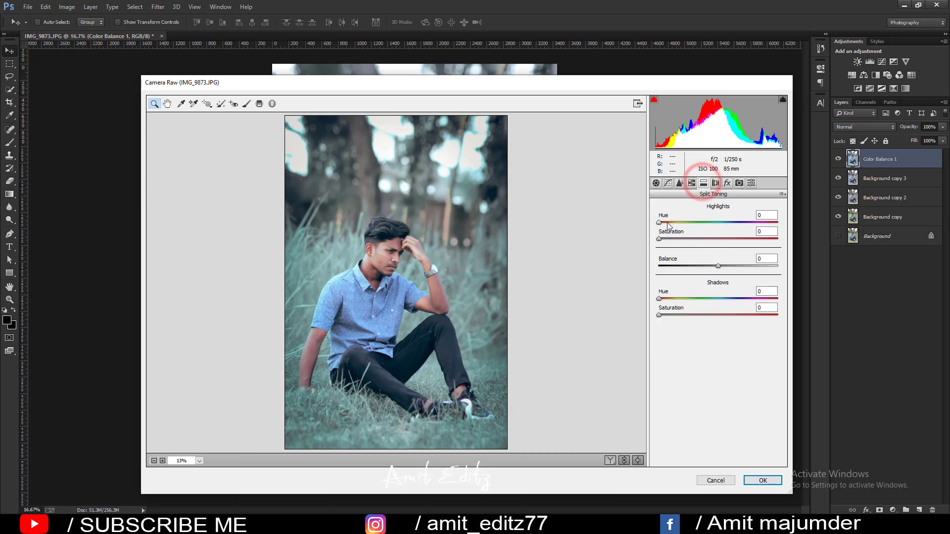
# - Shift the highlight split-tone hue toward blue at saturation 12 and apply the Camera Raw grade
pyautogui.moveTo(665, 223)
pyautogui.mouseDown()
pyautogui.moveTo(680, 223)
pyautogui.moveTo(673, 239)
pyautogui.moveTo(727, 232)
pyautogui.mouseUp()
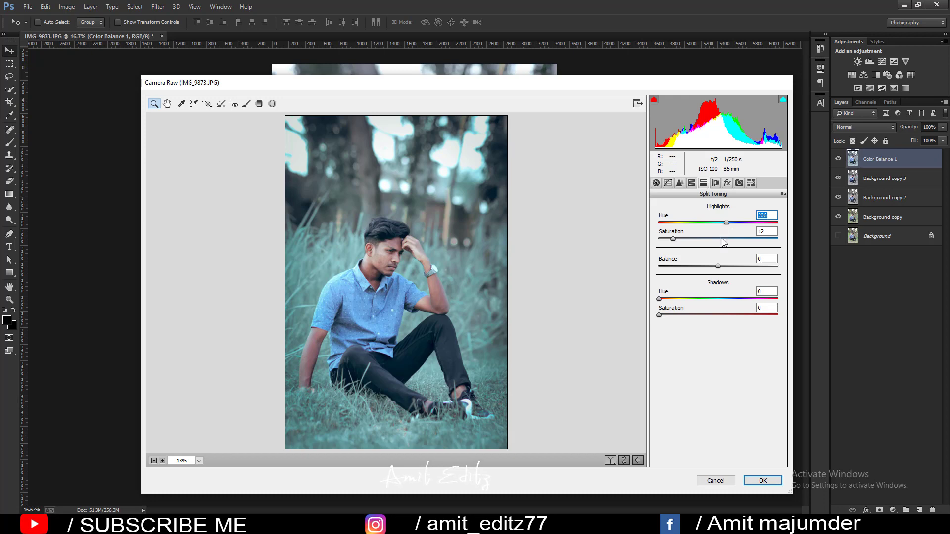
pyautogui.click(761, 481)
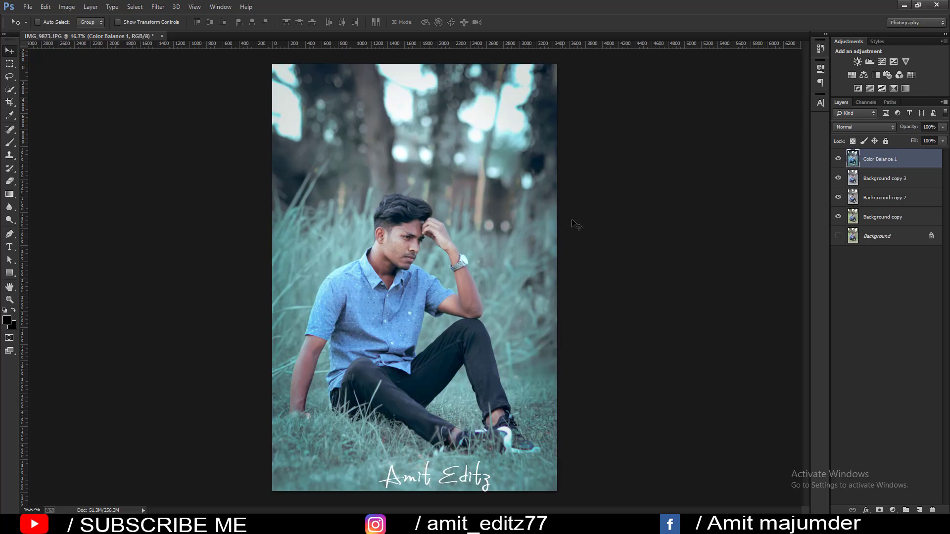
# - Duplicate the Color Balance 1 layer and switch to a small Mixer Brush
pyautogui.moveTo(889, 159); pyautogui.dragTo(921, 509)
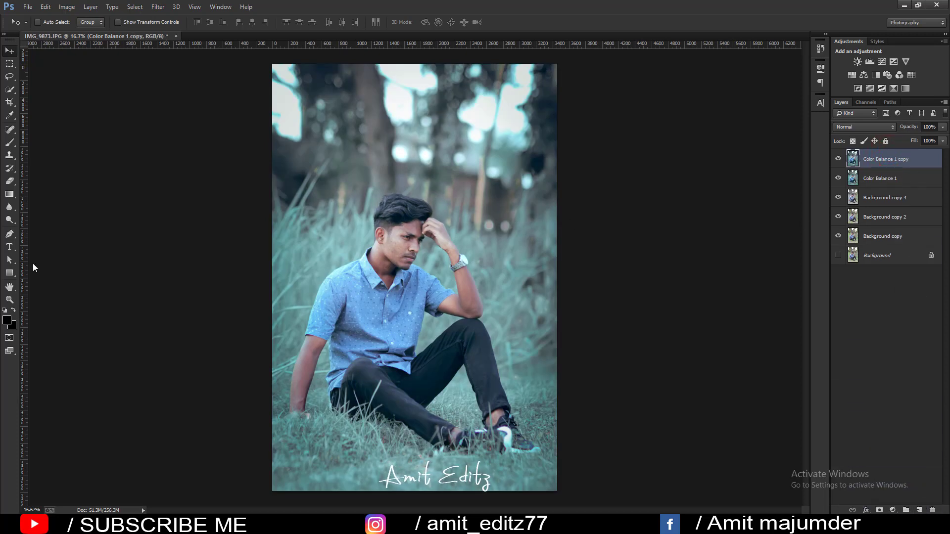
pyautogui.rightClick(9, 143)
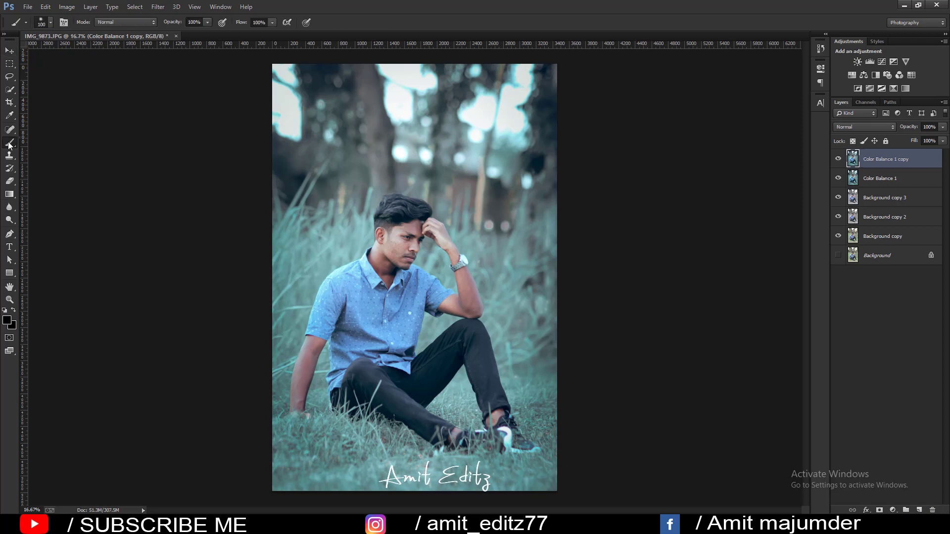
pyautogui.click(34, 170)
pyautogui.scroll(2, 423, 281)
pyautogui.scroll(2, 422, 280)
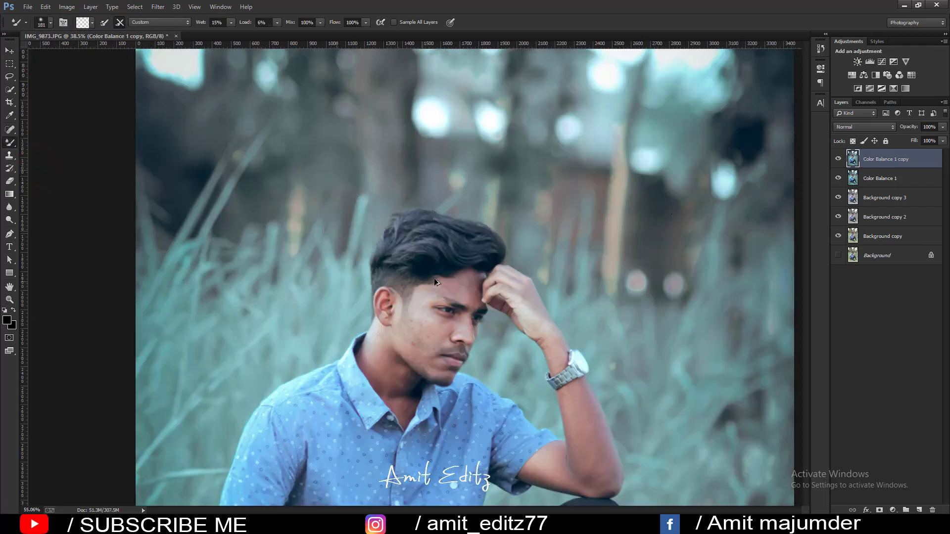
pyautogui.scroll(2, 470, 299)
pyautogui.scroll(2, 470, 300)
pyautogui.scroll(1, 462, 310)
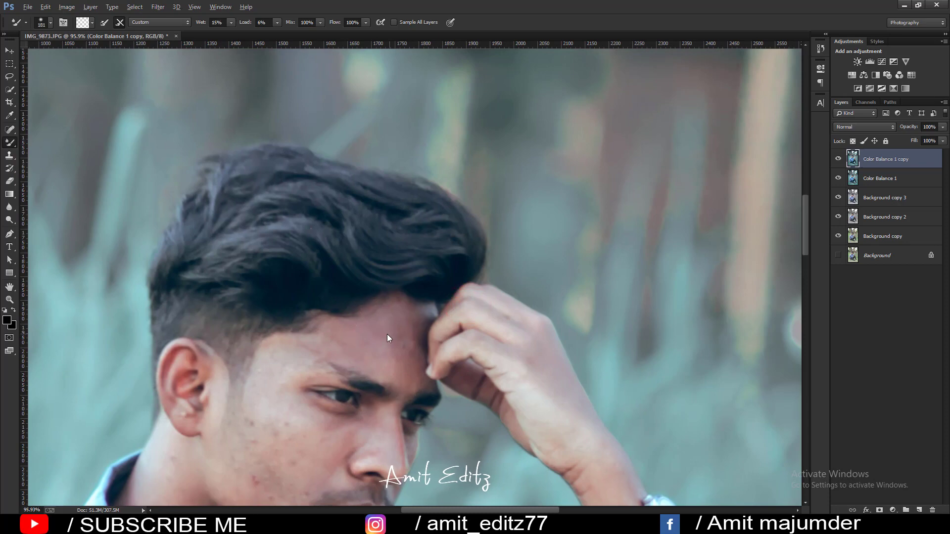
pyautogui.moveTo(387, 332)
pyautogui.mouseDown()
pyautogui.moveTo(366, 330)
pyautogui.moveTo(355, 345)
pyautogui.mouseUp()
# - Smooth the forehead, temple and cheek skin with the Mixer Brush
pyautogui.moveTo(398, 363); pyautogui.dragTo(406, 330)
pyautogui.moveTo(388, 333)
pyautogui.mouseDown()
pyautogui.moveTo(402, 370)
pyautogui.moveTo(332, 339)
pyautogui.moveTo(318, 362)
pyautogui.moveTo(308, 356)
pyautogui.moveTo(366, 347)
pyautogui.mouseUp()
pyautogui.moveTo(268, 374); pyautogui.dragTo(274, 356)
pyautogui.click(286, 413)
pyautogui.scroll(-3, 286, 411)
pyautogui.click(297, 334)
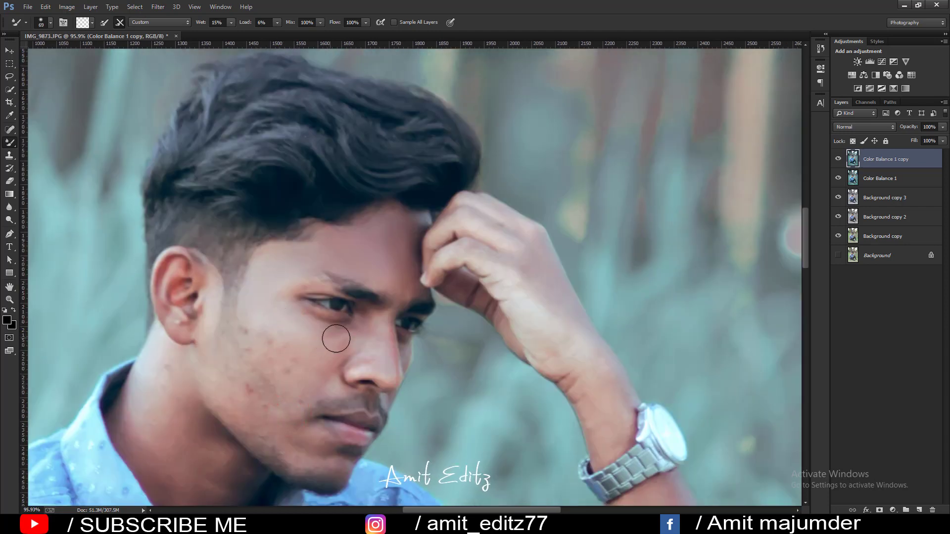
pyautogui.click(318, 341)
# - Set the brush size to 94 and blend the cheek and lower cheek skin
pyautogui.rightClick(267, 330)
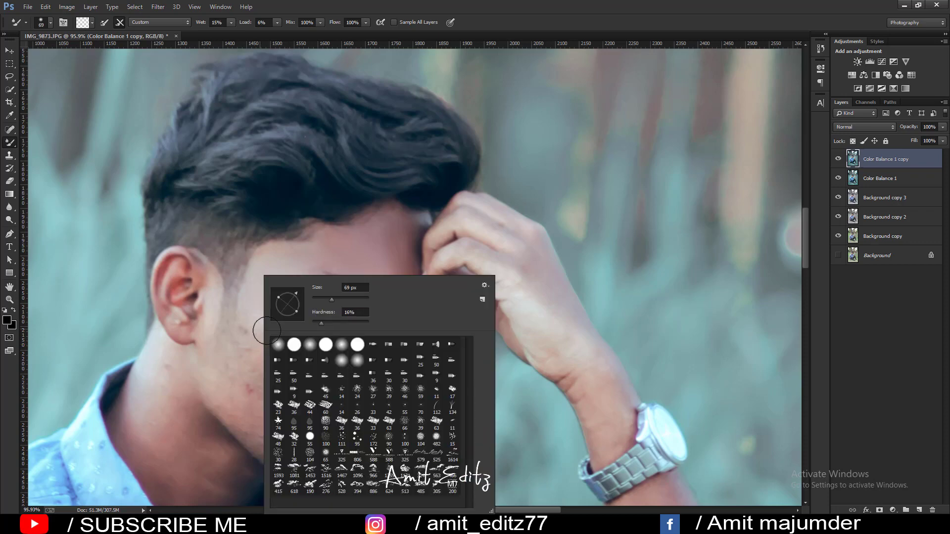
pyautogui.write('94')
pyautogui.press('Return')
pyautogui.click(253, 316)
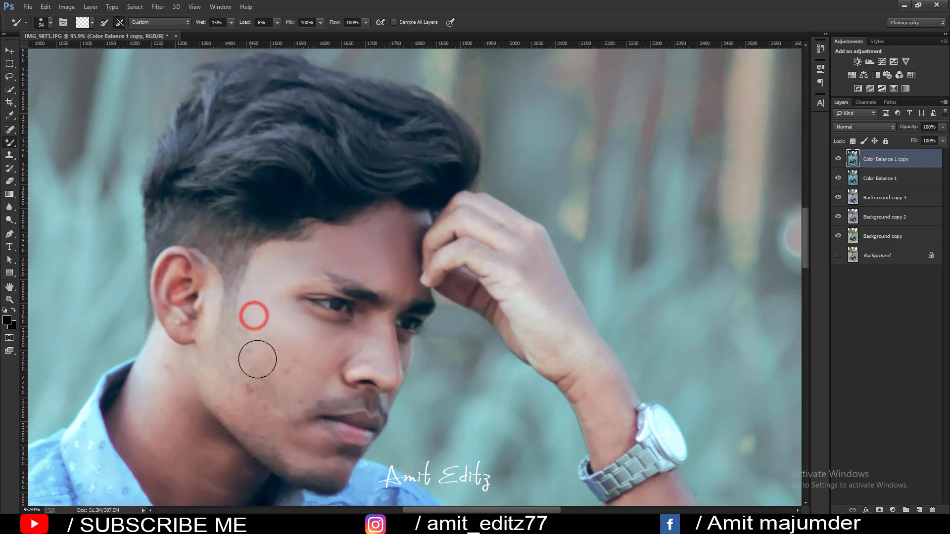
pyautogui.click(281, 353)
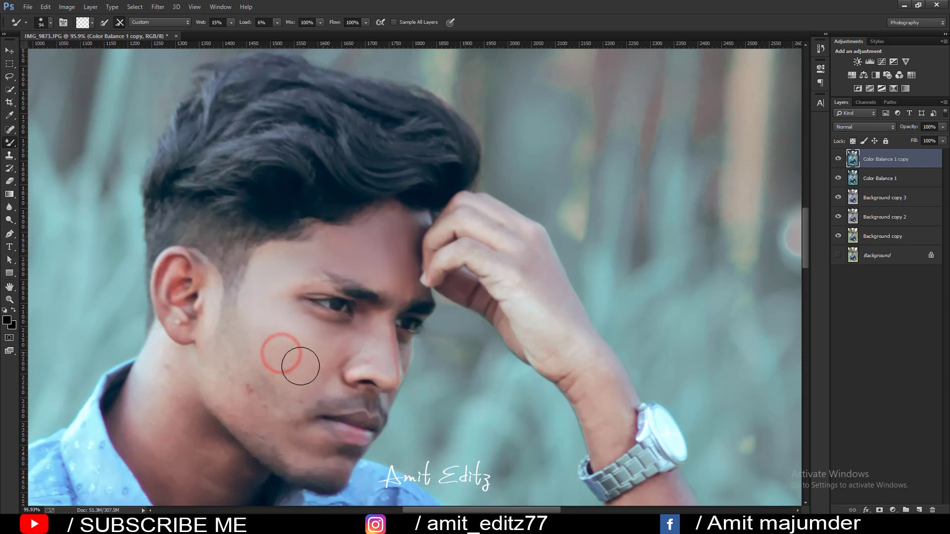
pyautogui.click(265, 367)
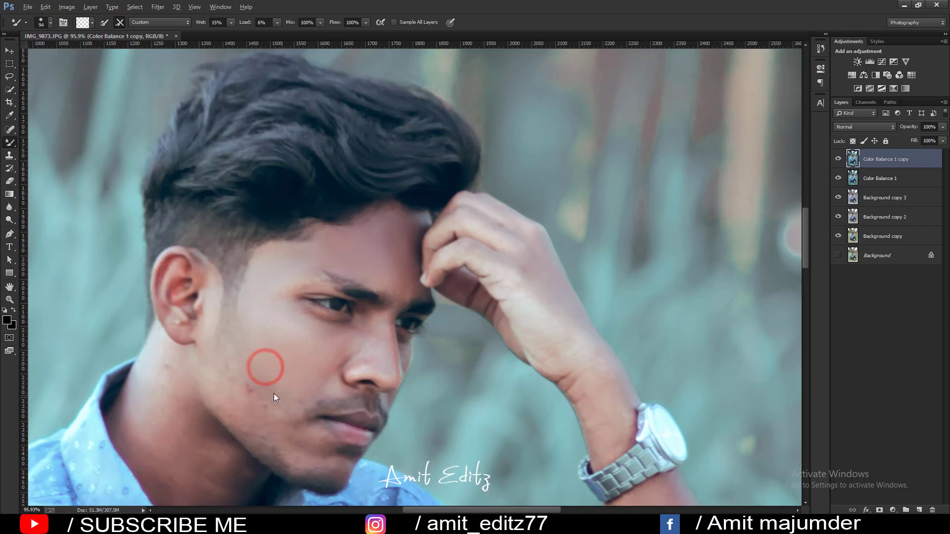
# - Smooth the skin along the jawline with a smaller brush
pyautogui.press('[')
pyautogui.press('[')
pyautogui.press('[')
pyautogui.click(261, 409)
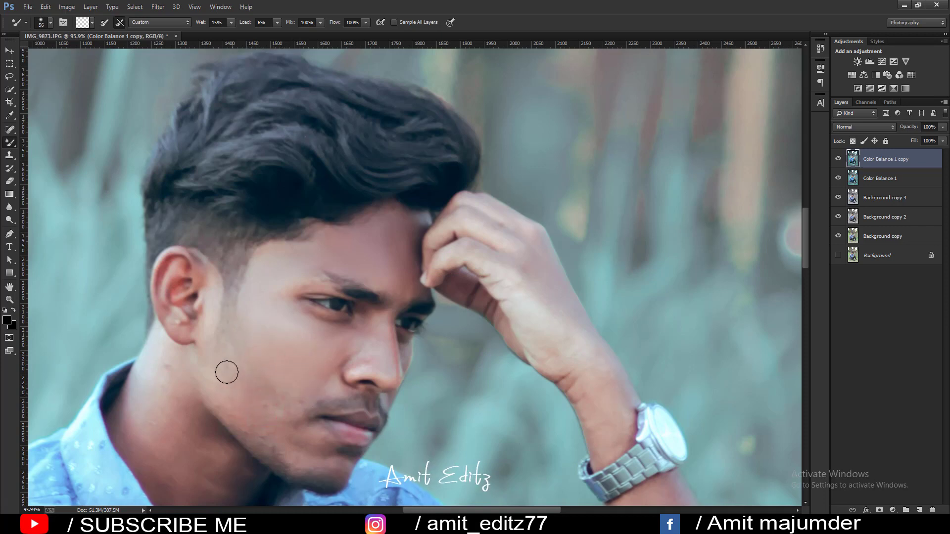
pyautogui.click(261, 403)
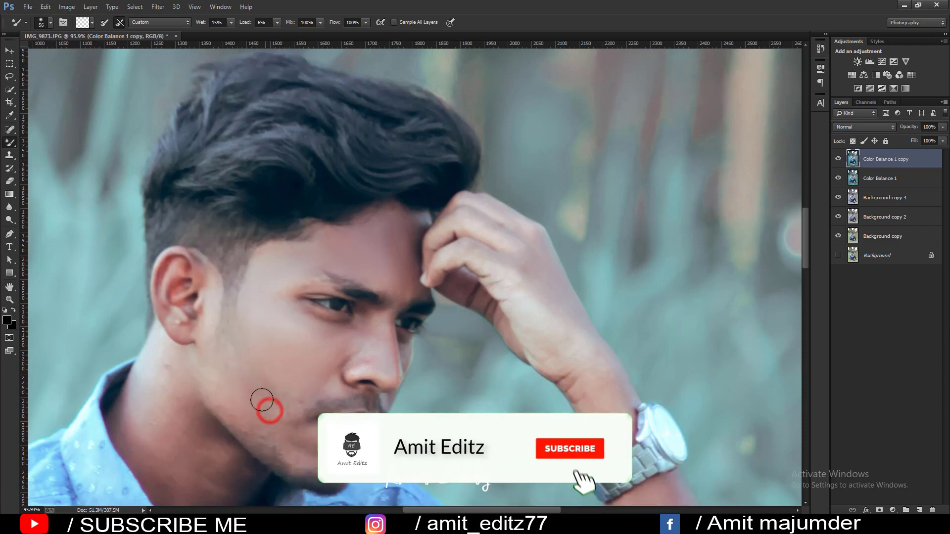
pyautogui.click(296, 438)
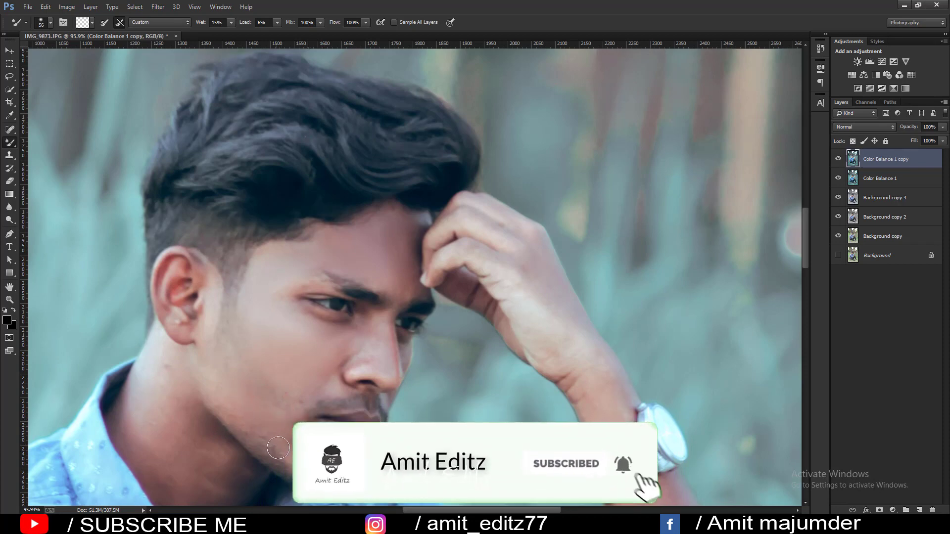
pyautogui.click(225, 395)
pyautogui.click(208, 314)
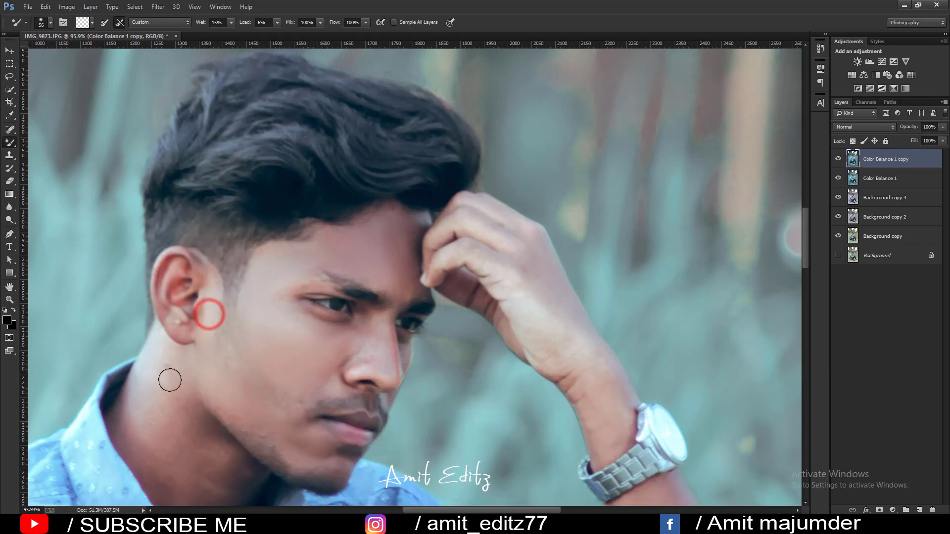
# - Smooth the skin across the neck down to the shirt collar
pyautogui.click(151, 439)
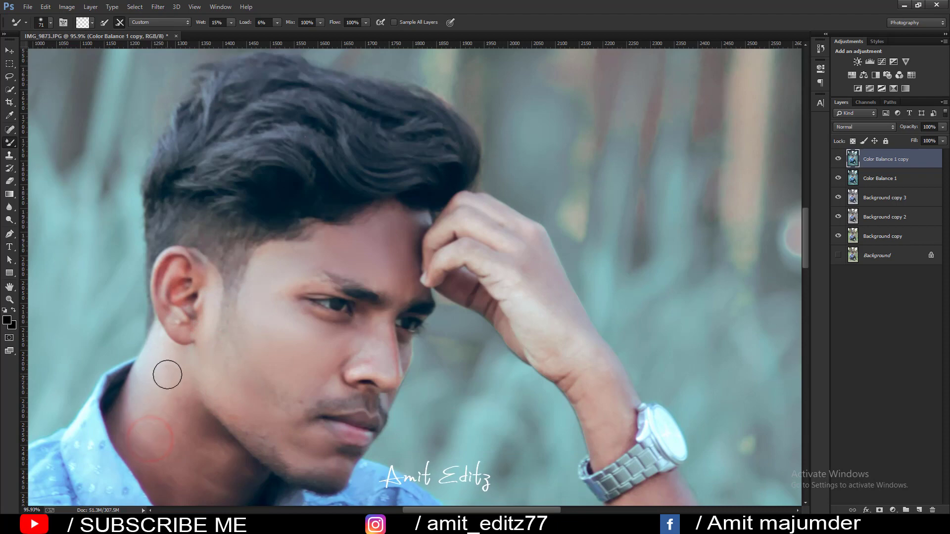
pyautogui.moveTo(165, 388); pyautogui.dragTo(195, 240)
pyautogui.click(186, 272)
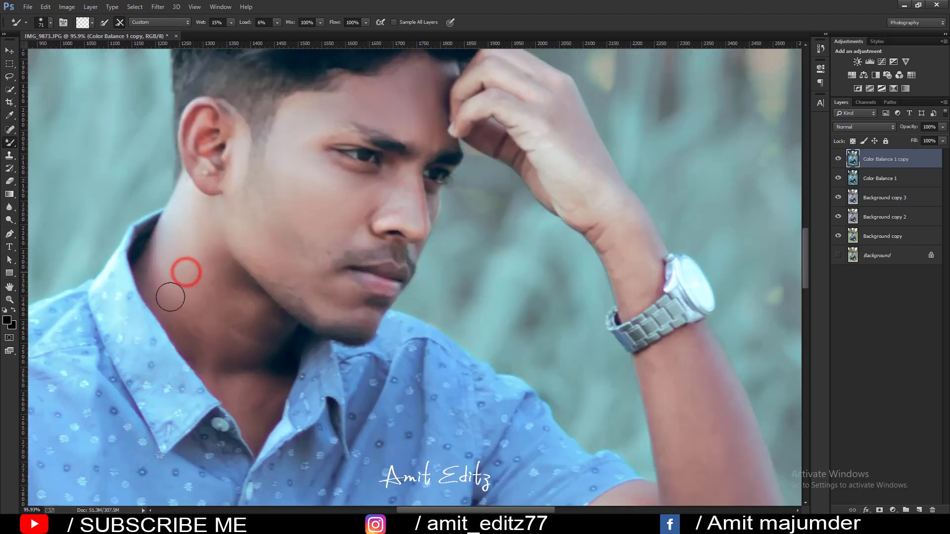
pyautogui.click(193, 276)
pyautogui.click(200, 213)
pyautogui.click(222, 297)
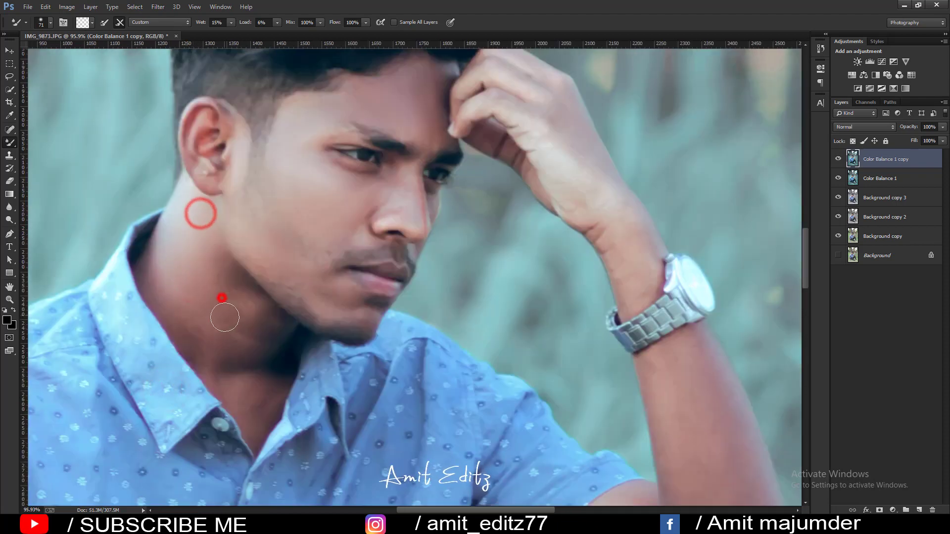
pyautogui.click(250, 318)
pyautogui.click(203, 309)
pyautogui.click(171, 291)
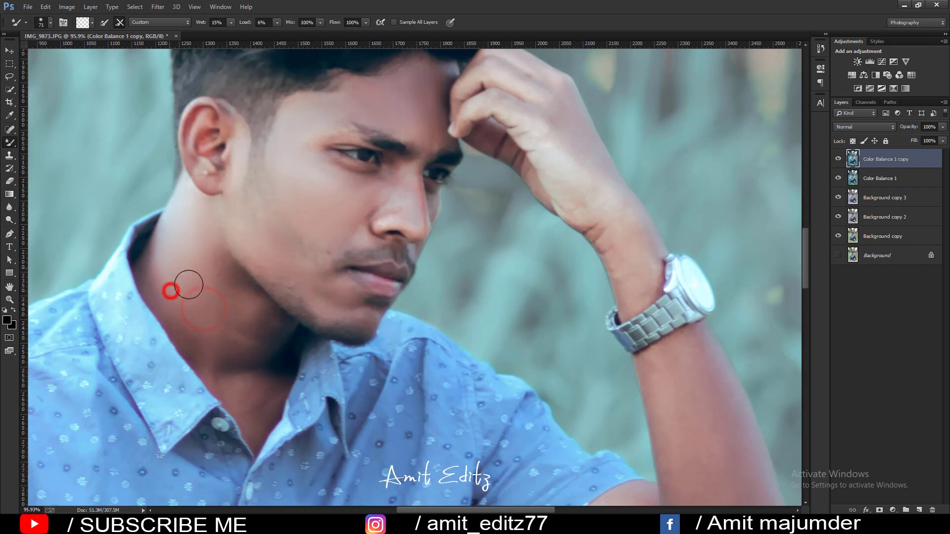
pyautogui.click(216, 334)
pyautogui.click(205, 352)
pyautogui.click(244, 392)
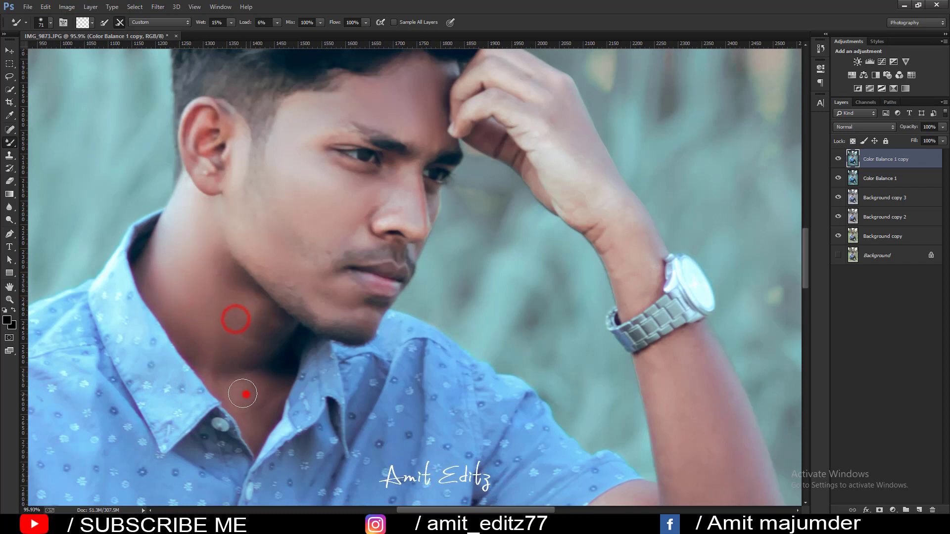
# - Smooth the skin on the fingers of the hand resting on the forehead
pyautogui.scroll(-1, 318, 231)
pyautogui.moveTo(284, 320); pyautogui.dragTo(179, 429)
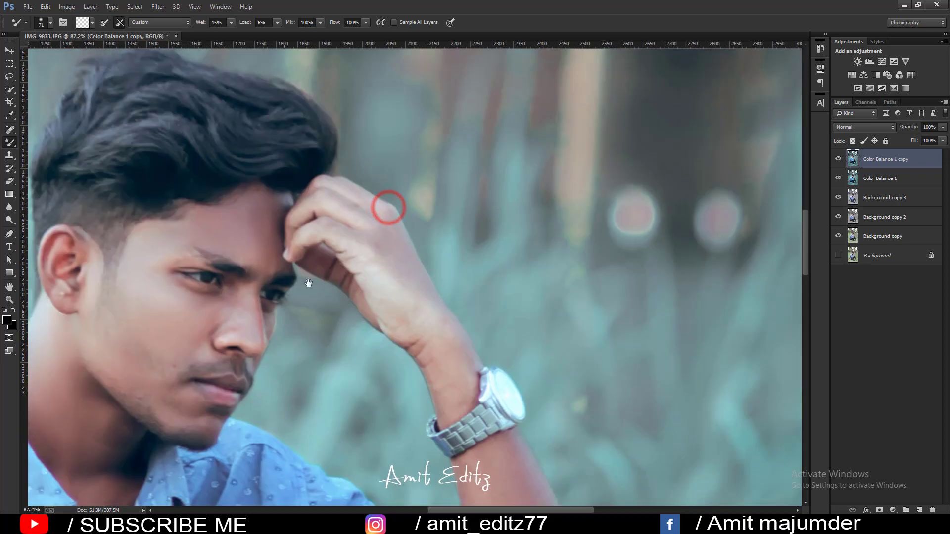
pyautogui.moveTo(353, 246)
pyautogui.mouseDown()
pyautogui.moveTo(367, 227)
pyautogui.moveTo(350, 201)
pyautogui.moveTo(320, 231)
pyautogui.moveTo(418, 321)
pyautogui.mouseUp()
pyautogui.press(']')
pyautogui.press(']')
pyautogui.press(']')
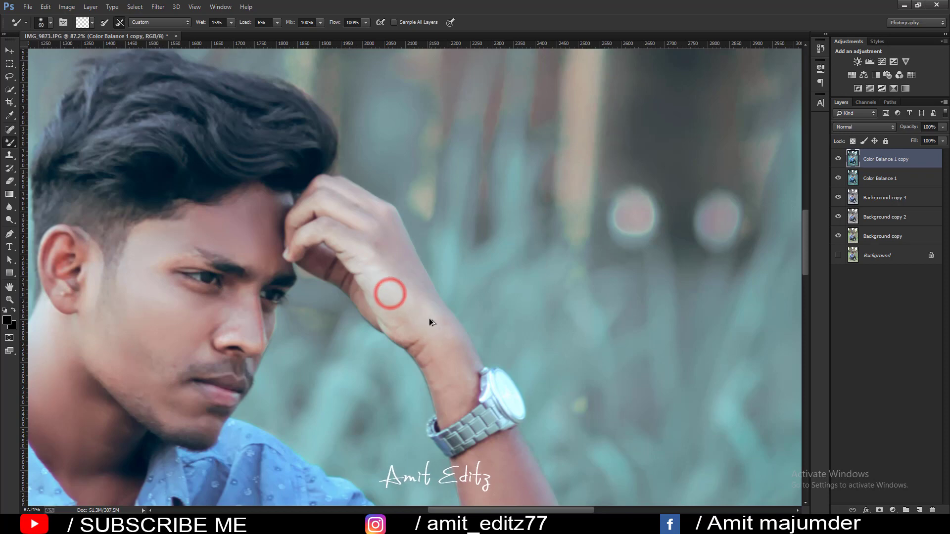
# - Zoom in on the face and smooth the skin around the nose and cheek
pyautogui.hotkey('ctrl', '0')
pyautogui.keyDown('ctrl'); pyautogui.click(422, 347); pyautogui.keyUp('ctrl')
pyautogui.keyDown('ctrl'); pyautogui.click(312, 168); pyautogui.keyUp('ctrl')
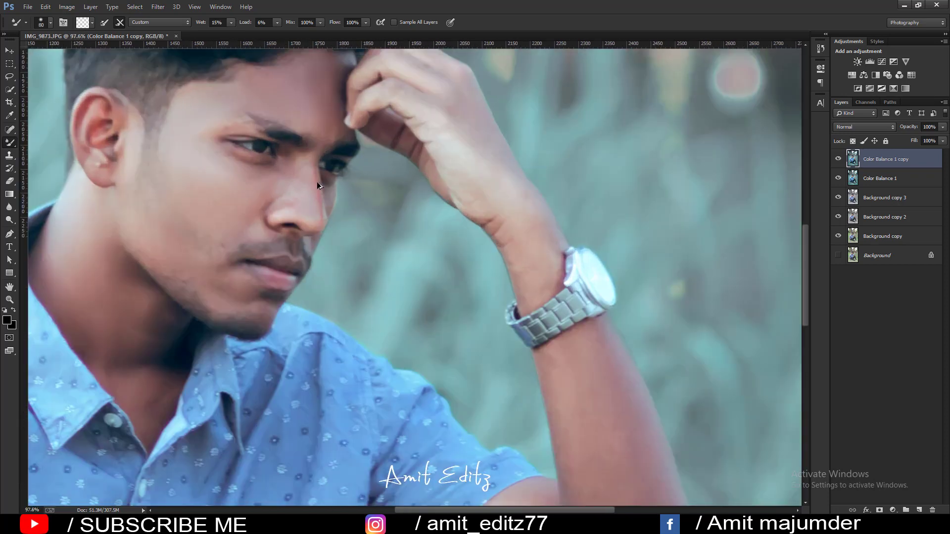
pyautogui.press('[')
pyautogui.press('[')
pyautogui.press('[')
pyautogui.moveTo(301, 175)
pyautogui.mouseDown()
pyautogui.moveTo(308, 193)
pyautogui.moveTo(290, 187)
pyautogui.moveTo(276, 203)
pyautogui.mouseUp()
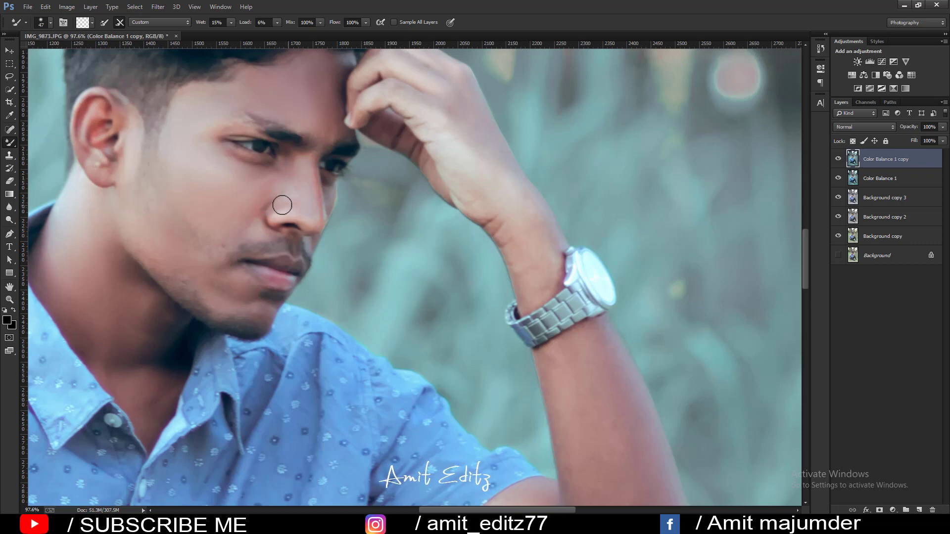
pyautogui.moveTo(241, 233); pyautogui.dragTo(273, 183)
# - Smooth the skin on the forearms, elbow and upper arm
pyautogui.hotkey('ctrl', '-')
pyautogui.scroll(-3, 445, 262)
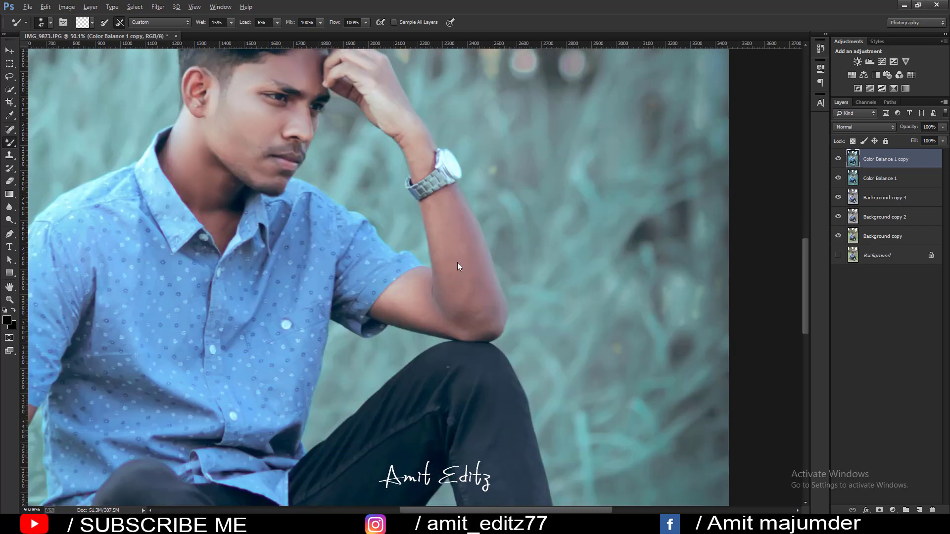
pyautogui.moveTo(458, 275)
pyautogui.mouseDown()
pyautogui.moveTo(439, 223)
pyautogui.moveTo(447, 235)
pyautogui.mouseUp()
pyautogui.moveTo(488, 303)
pyautogui.mouseDown()
pyautogui.moveTo(471, 267)
pyautogui.moveTo(478, 321)
pyautogui.moveTo(452, 280)
pyautogui.moveTo(395, 304)
pyautogui.mouseUp()
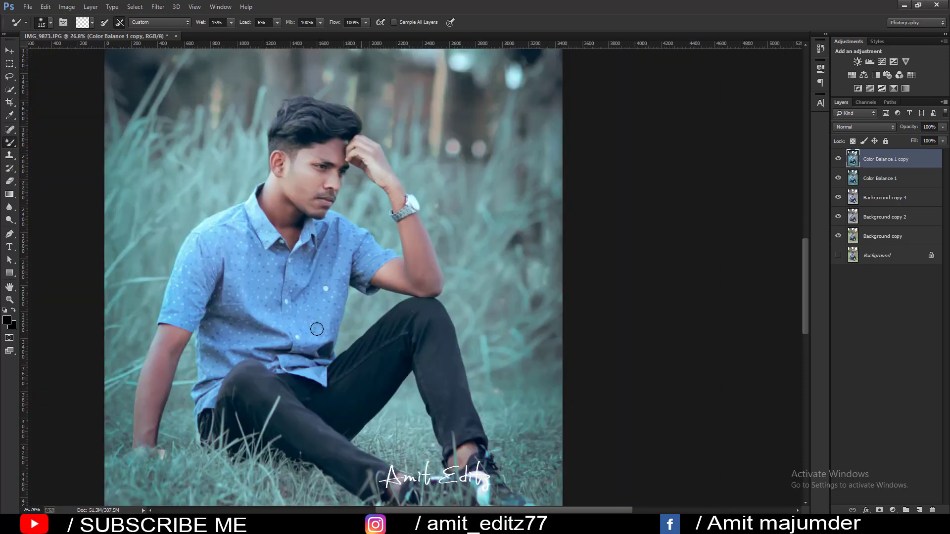
pyautogui.scroll(3, 274, 273)
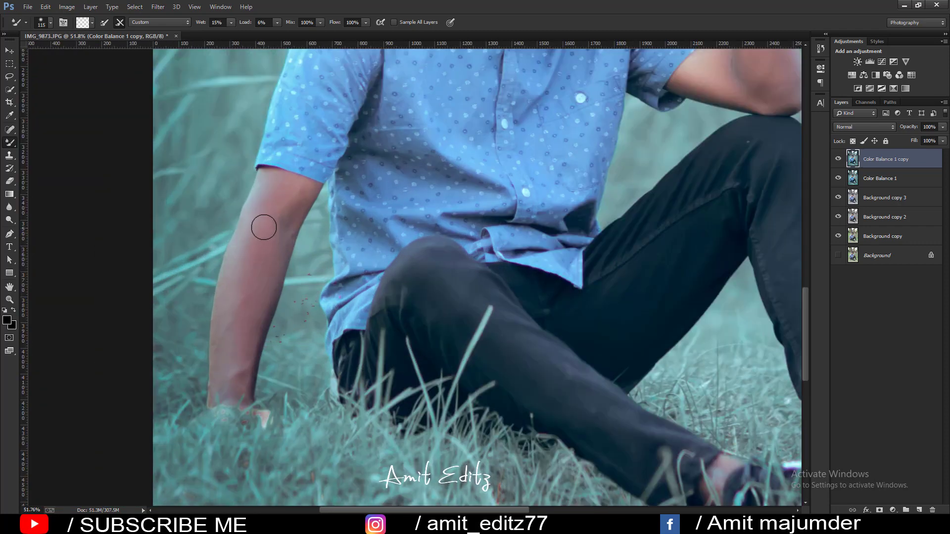
pyautogui.moveTo(262, 204); pyautogui.dragTo(280, 191)
pyautogui.moveTo(257, 237); pyautogui.dragTo(247, 344)
pyautogui.scroll(-5, 313, 217)
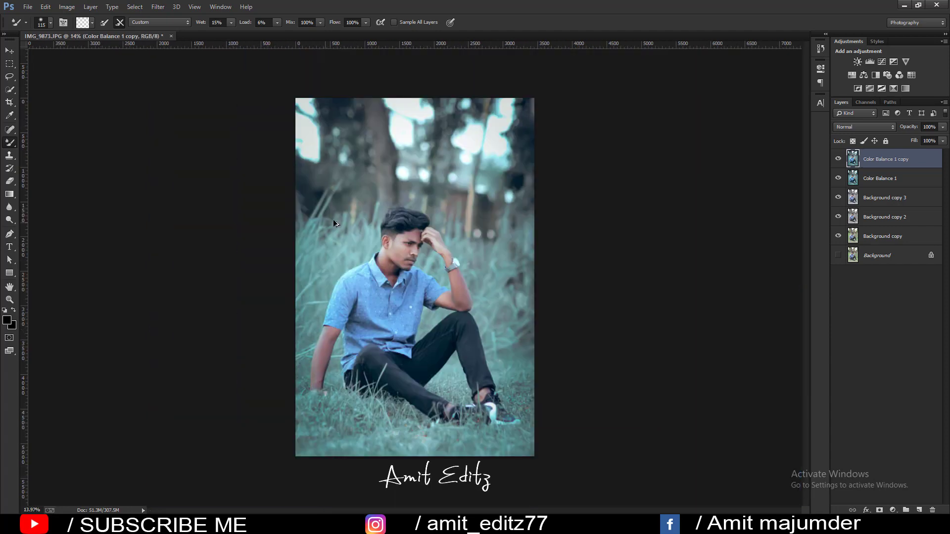
pyautogui.scroll(2, 381, 198)
pyautogui.scroll(2, 385, 197)
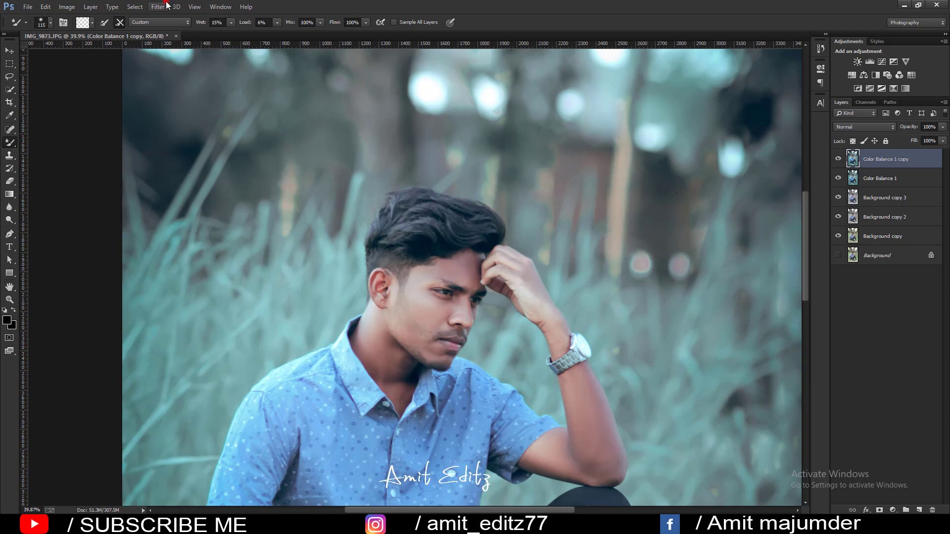
# - Lift the top of the hair with two Forward Warp strokes in Liquify and apply it
pyautogui.click(167, 4)
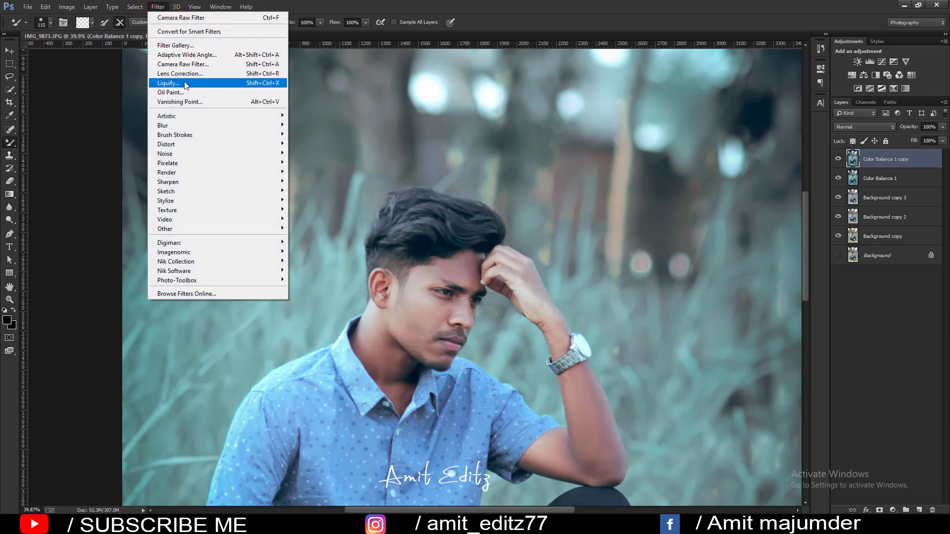
pyautogui.click(184, 82)
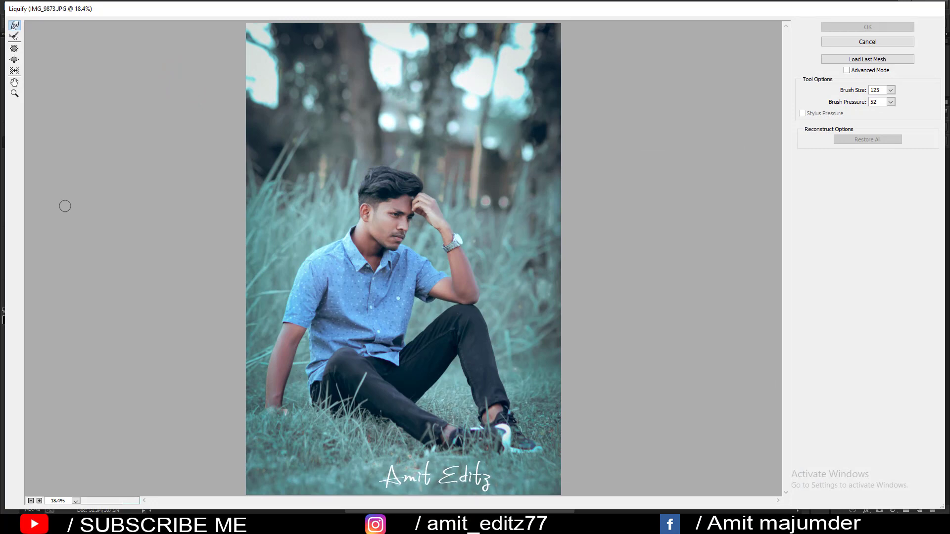
pyautogui.click(39, 501)
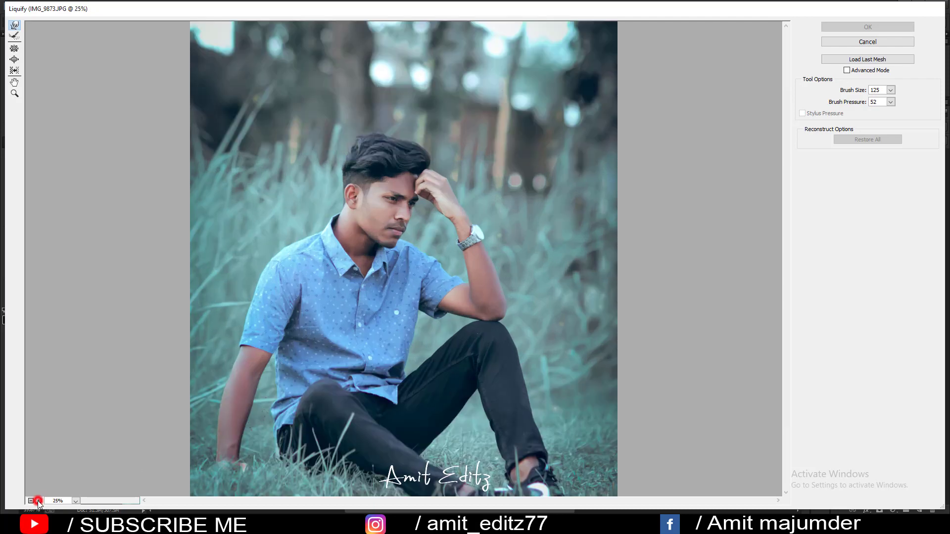
pyautogui.scroll(3, 397, 281)
pyautogui.scroll(2, 396, 281)
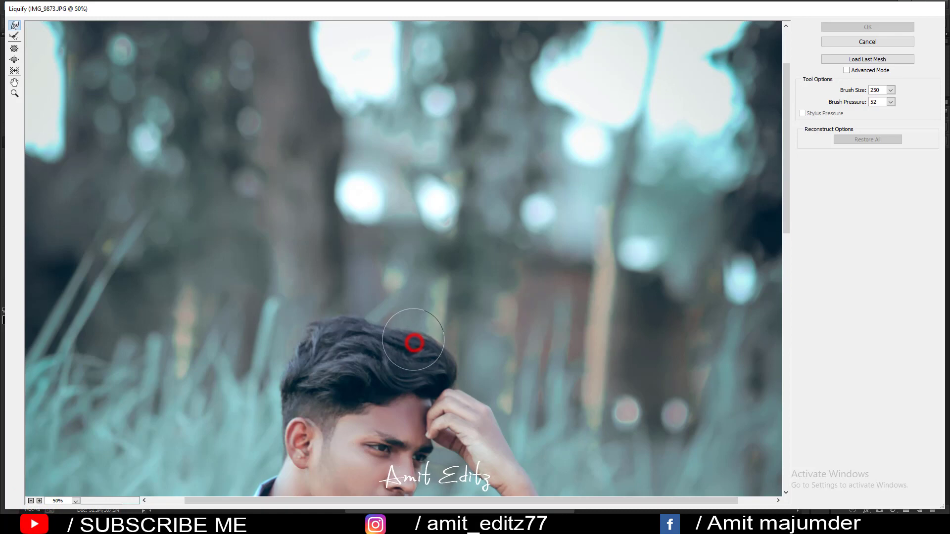
pyautogui.moveTo(414, 343); pyautogui.dragTo(382, 336)
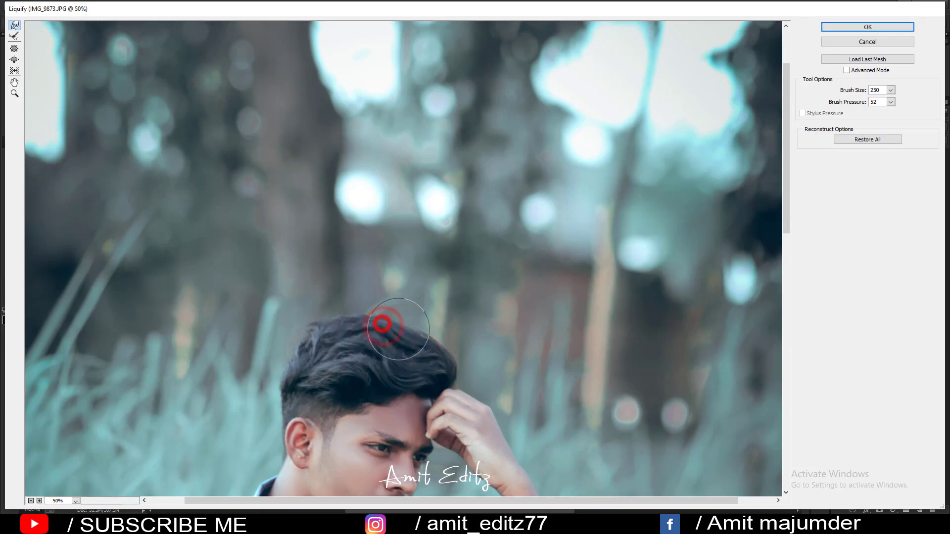
pyautogui.moveTo(423, 337); pyautogui.dragTo(396, 336)
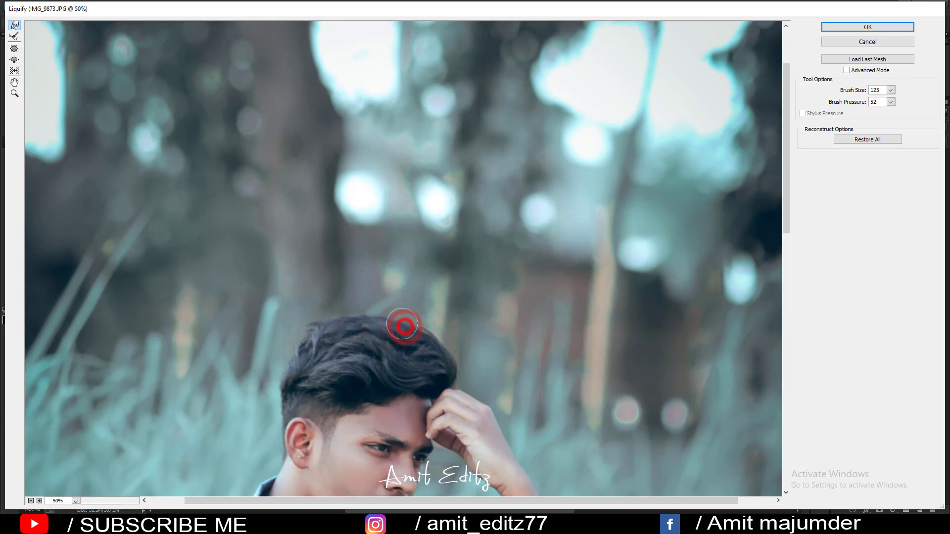
pyautogui.scroll(-3, 364, 320)
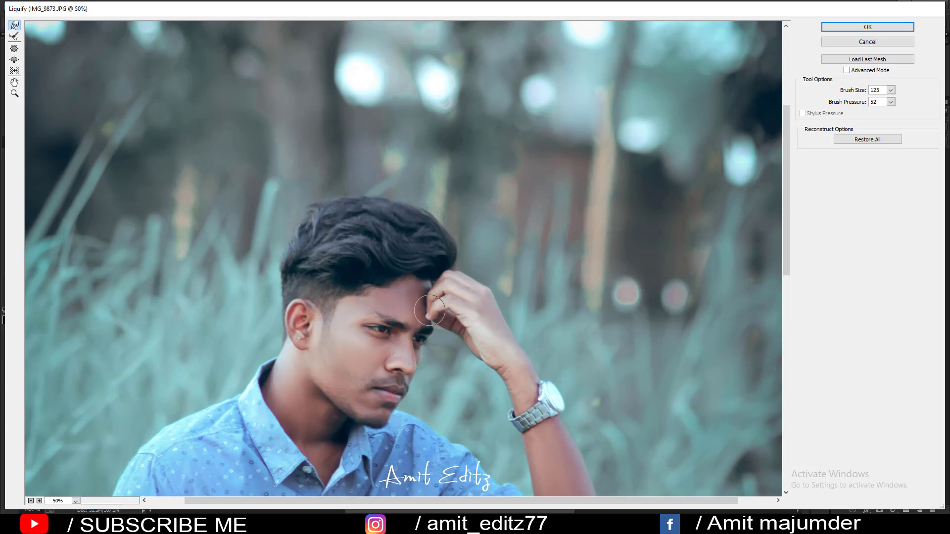
pyautogui.click(884, 29)
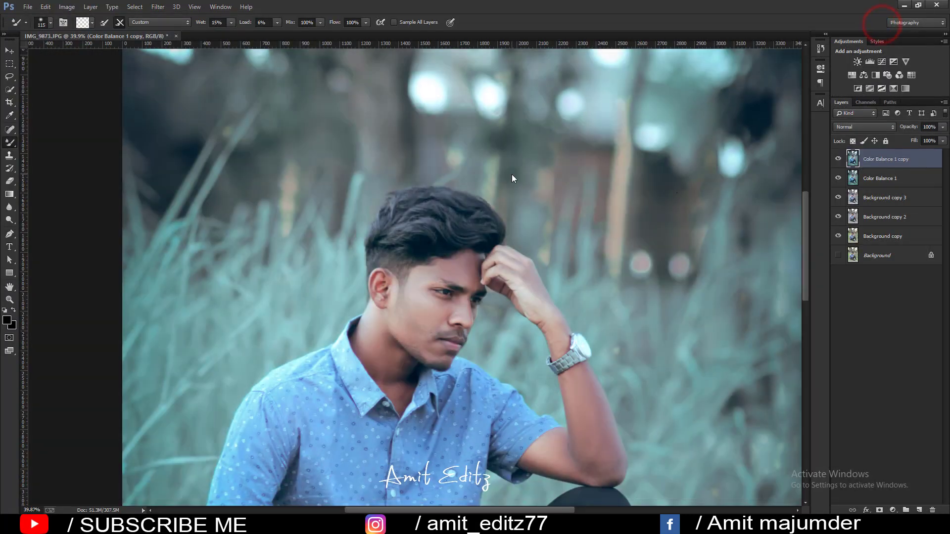
# - Merge Color Balance 1 copy with Color Balance 1 and the three Background copies, then duplicate the result
pyautogui.scroll(-5, 455, 280)
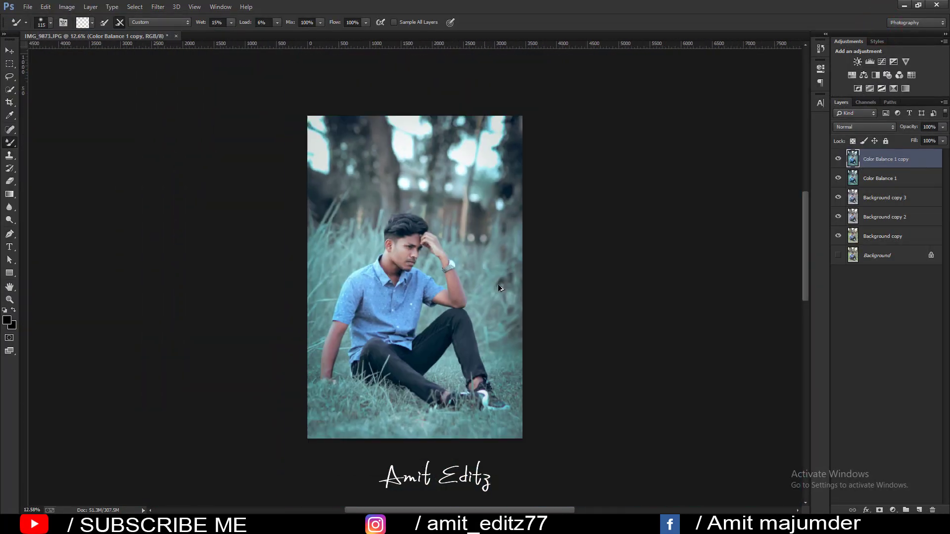
pyautogui.keyDown('ctrl'); pyautogui.click(900, 180); pyautogui.keyUp('ctrl')
pyautogui.keyDown('ctrl'); pyautogui.click(894, 198); pyautogui.keyUp('ctrl')
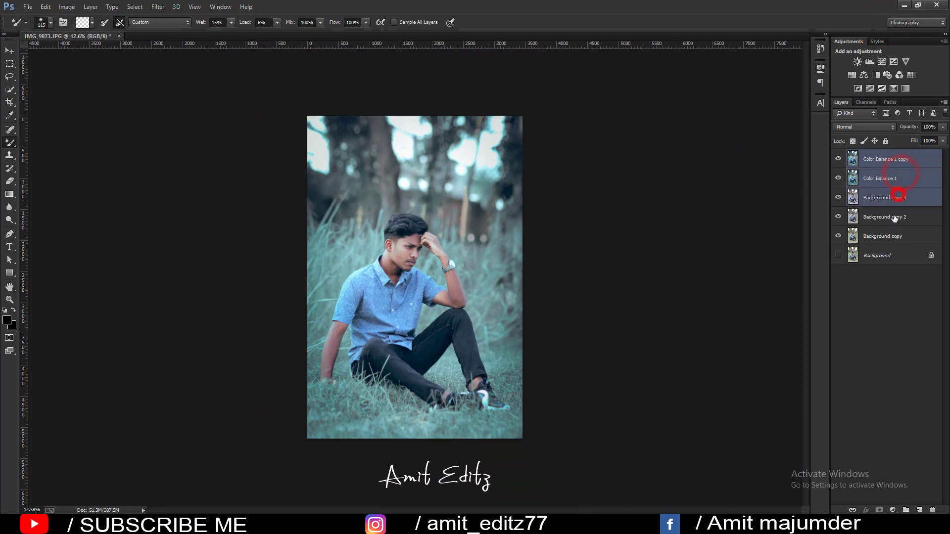
pyautogui.keyDown('ctrl'); pyautogui.click(893, 215); pyautogui.keyUp('ctrl')
pyautogui.keyDown('ctrl'); pyautogui.click(885, 237); pyautogui.keyUp('ctrl')
pyautogui.rightClick(886, 237)
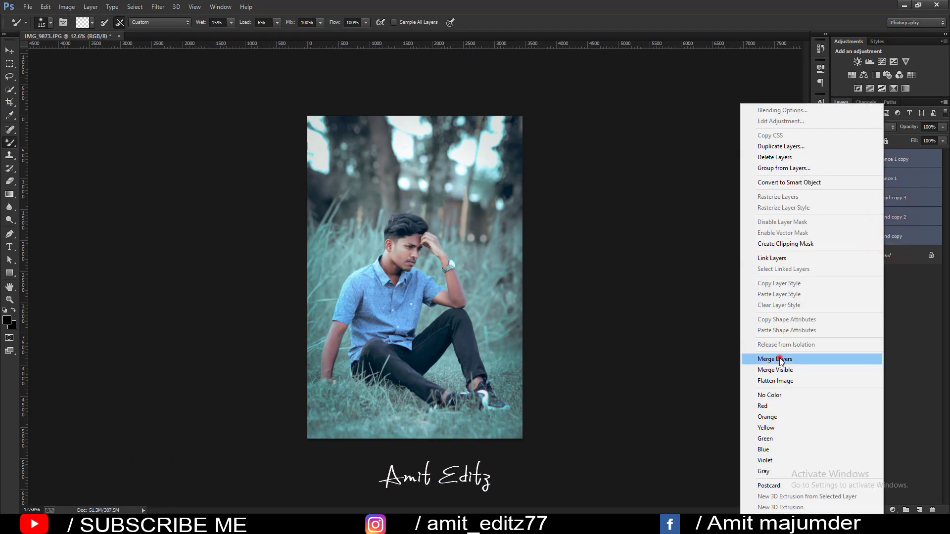
pyautogui.click(779, 357)
pyautogui.moveTo(878, 164)
pyautogui.mouseDown()
pyautogui.moveTo(920, 370)
pyautogui.moveTo(918, 509)
pyautogui.mouseUp()
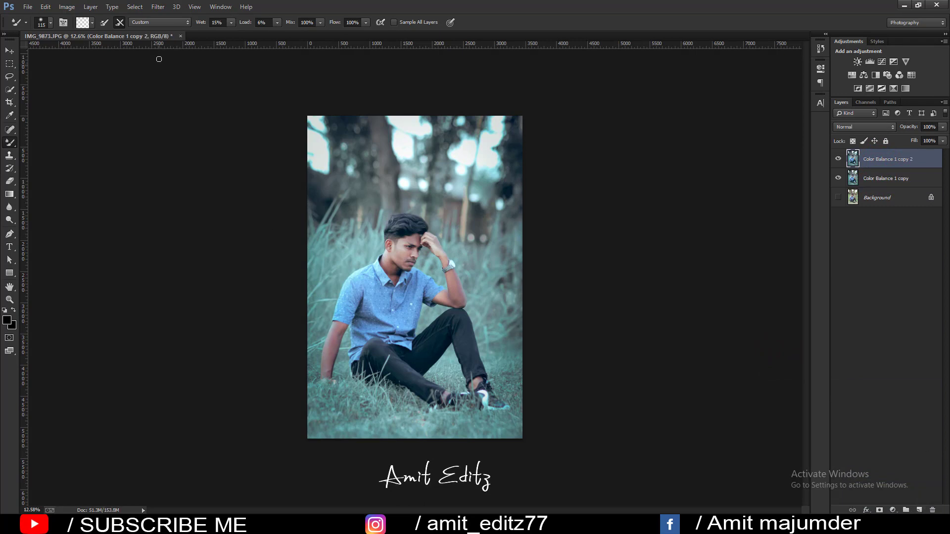
pyautogui.click(158, 6)
# - In Camera Raw, add two angled graduated filters over the grass at Temperature 0, Exposure -0.60
pyautogui.click(170, 63)
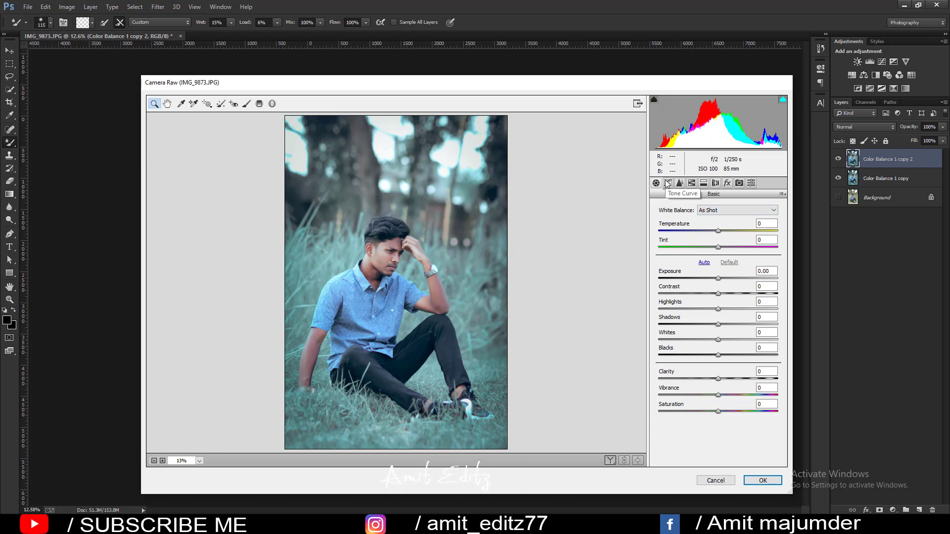
pyautogui.click(259, 104)
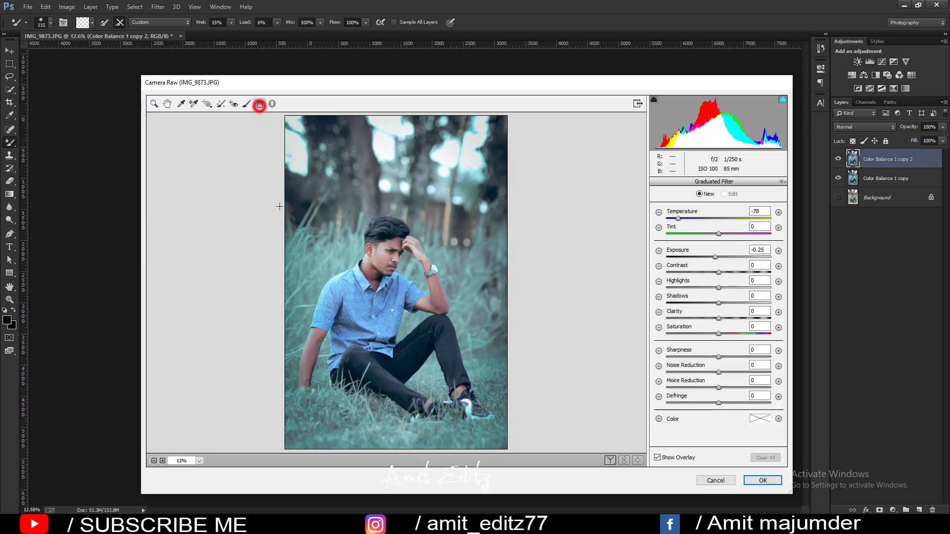
pyautogui.moveTo(389, 451); pyautogui.dragTo(400, 406)
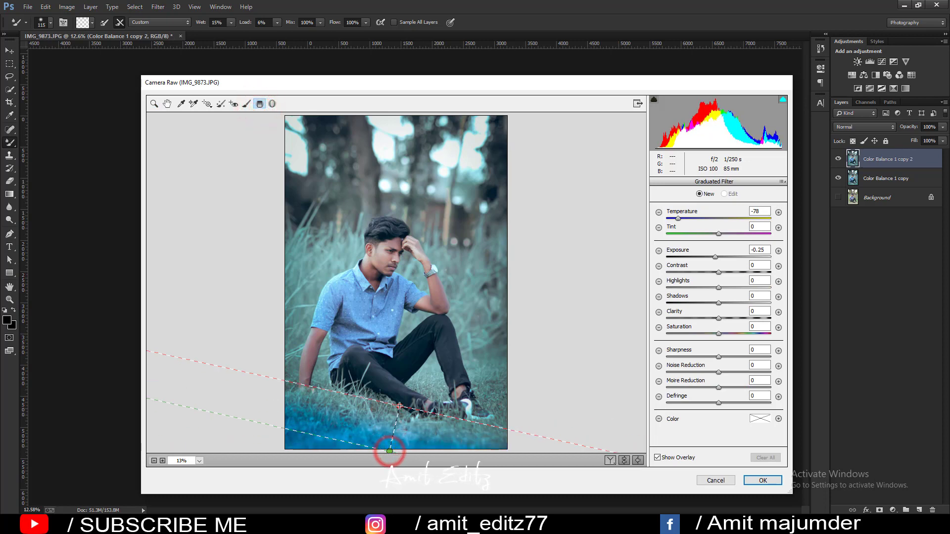
pyautogui.doubleClick(677, 217)
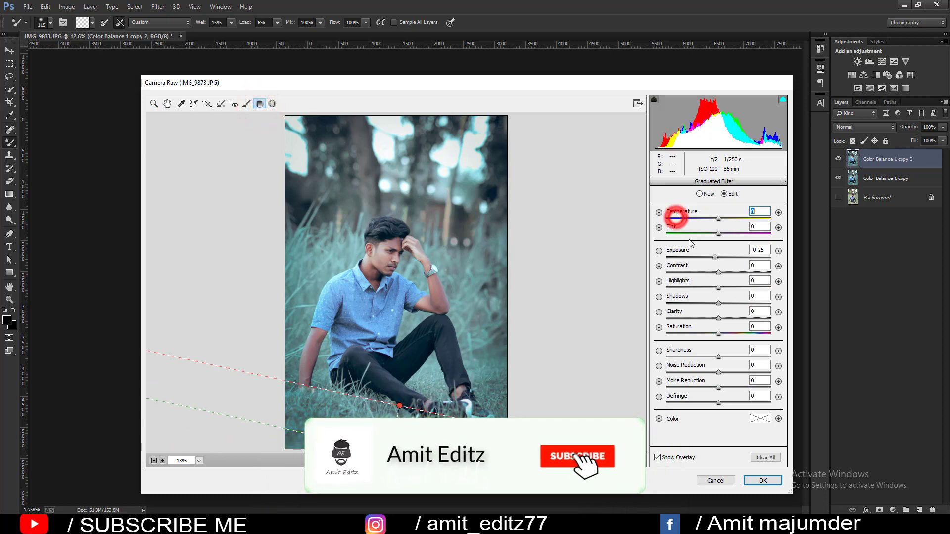
pyautogui.moveTo(715, 257); pyautogui.dragTo(711, 255)
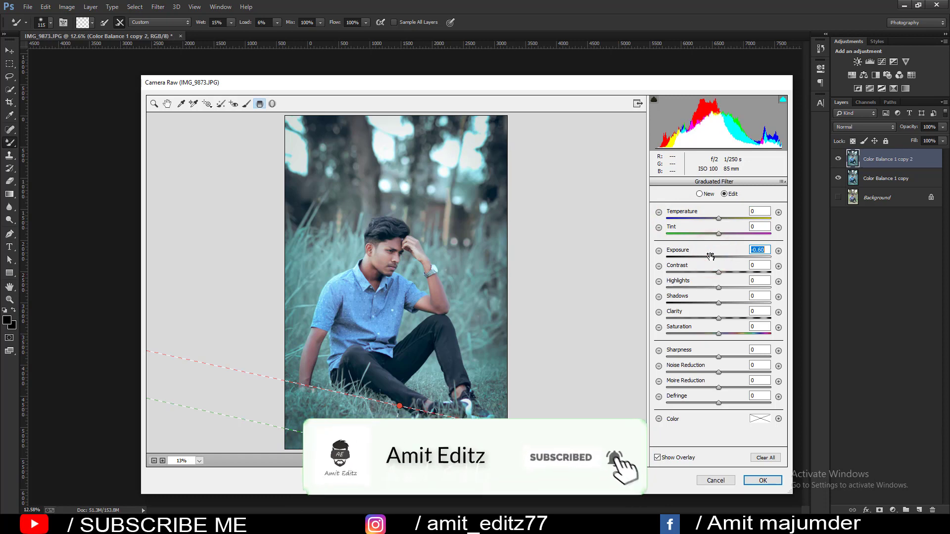
pyautogui.moveTo(400, 406)
pyautogui.mouseDown()
pyautogui.moveTo(425, 392)
pyautogui.moveTo(402, 401)
pyautogui.mouseUp()
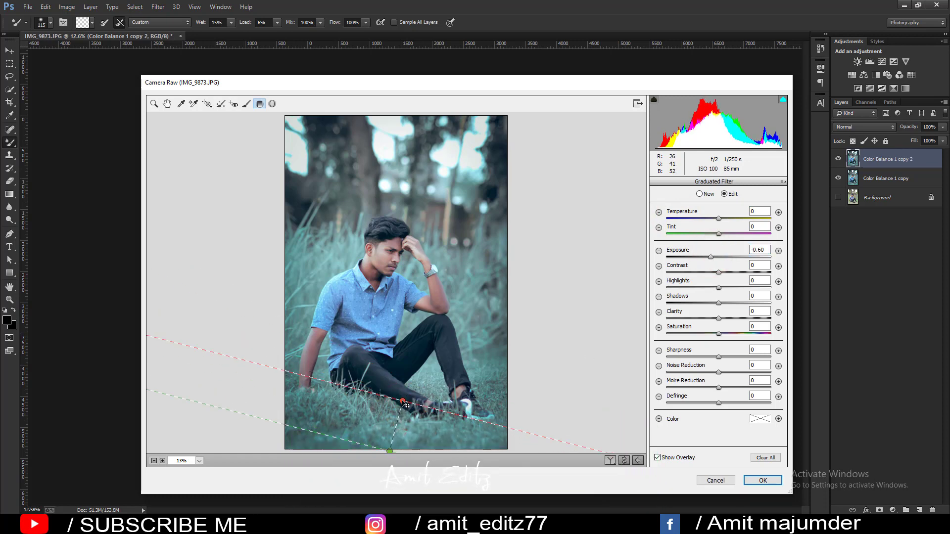
pyautogui.moveTo(519, 444)
pyautogui.mouseDown()
pyautogui.moveTo(486, 380)
pyautogui.moveTo(504, 375)
pyautogui.moveTo(456, 405)
pyautogui.moveTo(489, 421)
pyautogui.moveTo(509, 417)
pyautogui.mouseUp()
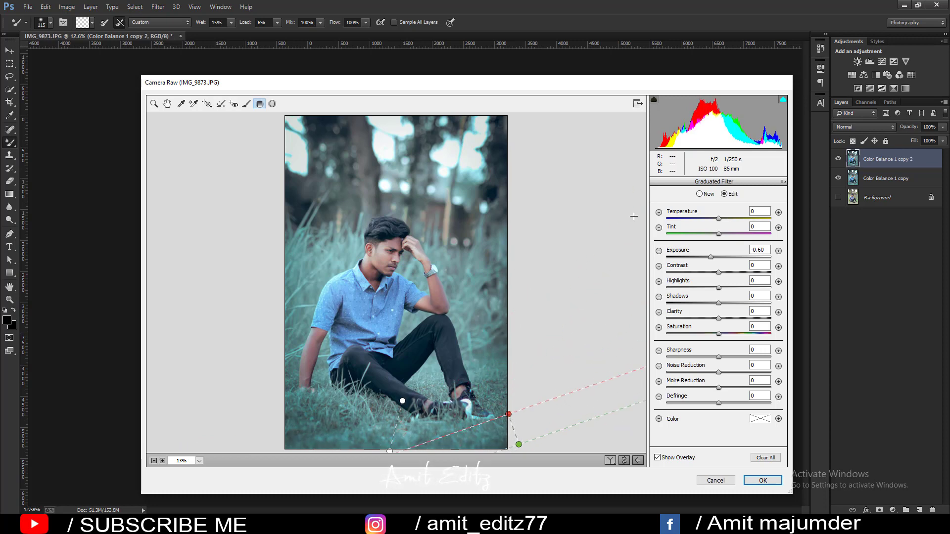
# - Draw a radial filter oval over the seated man and resize it to fit the photo
pyautogui.click(273, 103)
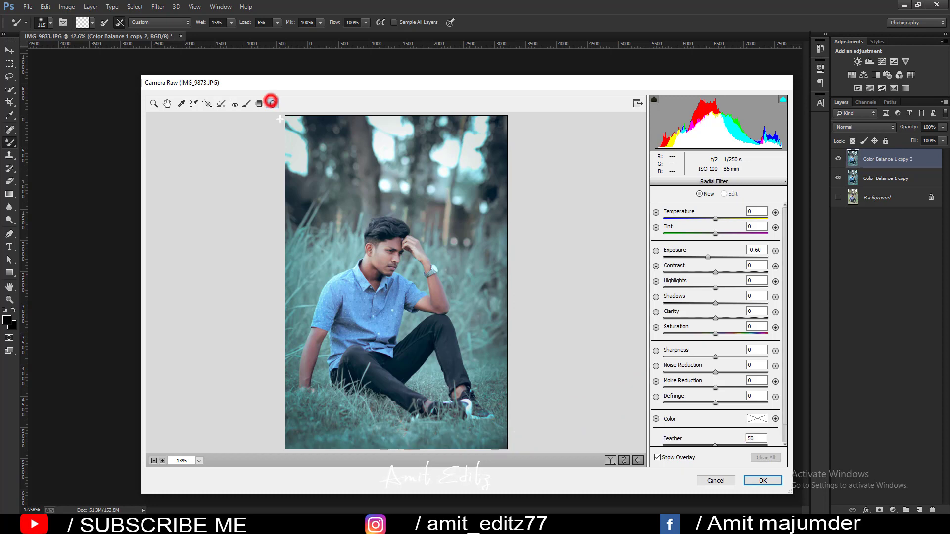
pyautogui.moveTo(354, 233); pyautogui.dragTo(457, 371)
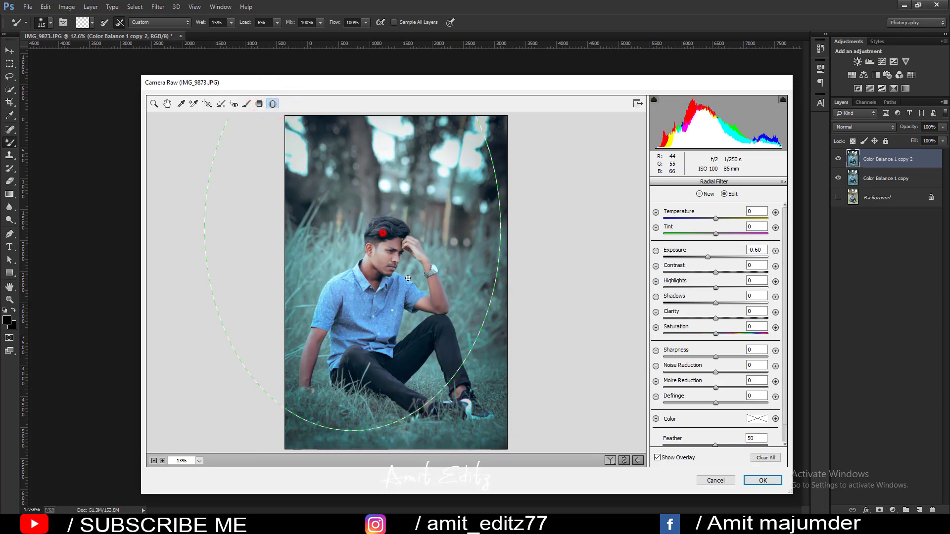
pyautogui.moveTo(354, 233); pyautogui.dragTo(411, 319)
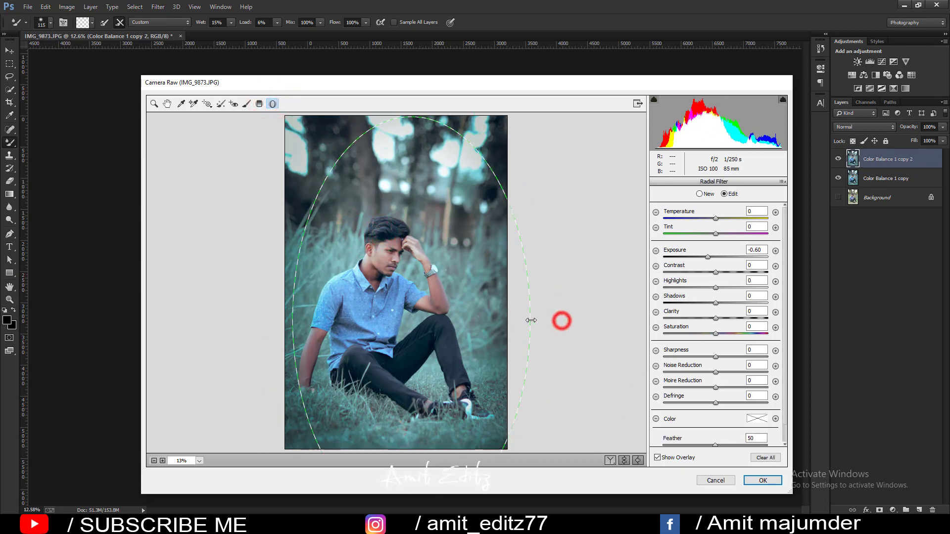
pyautogui.moveTo(562, 321); pyautogui.dragTo(524, 320)
pyautogui.moveTo(460, 333)
pyautogui.mouseDown()
pyautogui.moveTo(440, 306)
pyautogui.moveTo(490, 292)
pyautogui.mouseUp()
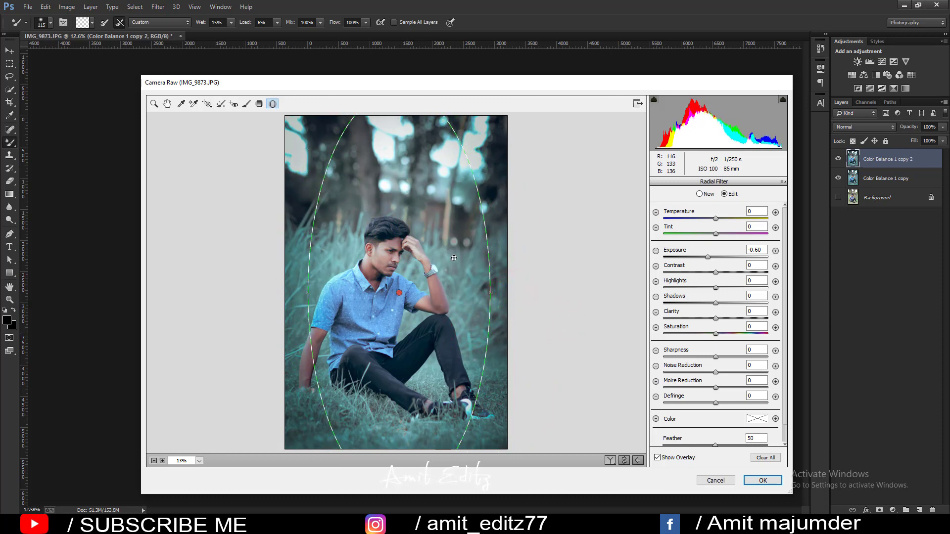
pyautogui.moveTo(309, 295); pyautogui.dragTo(291, 295)
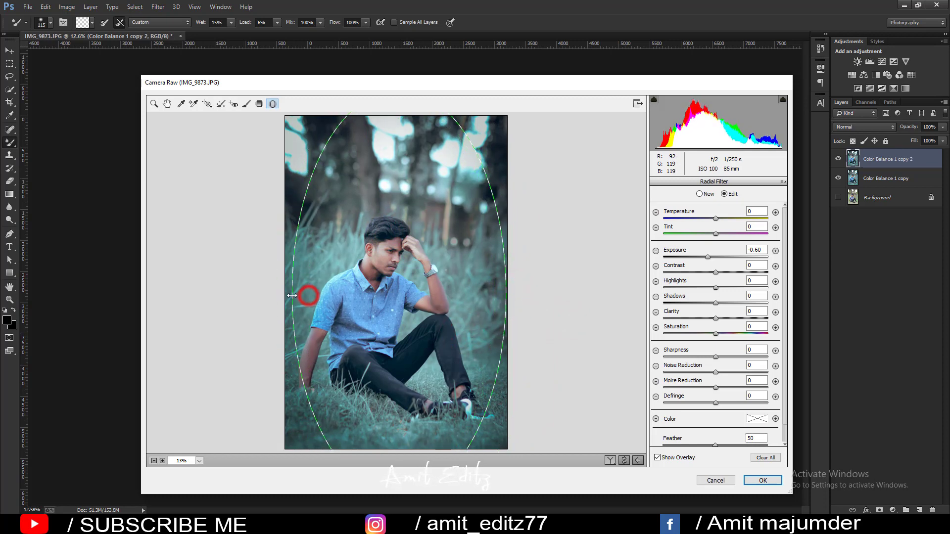
# - Reposition and widen the oval around the man, then apply the Camera Raw edits
pyautogui.moveTo(424, 266); pyautogui.dragTo(424, 320)
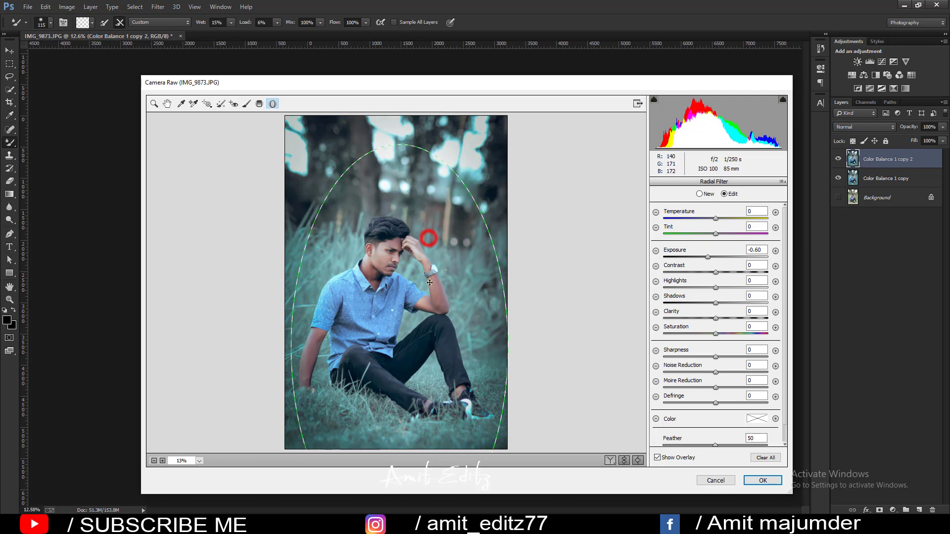
pyautogui.moveTo(398, 144); pyautogui.dragTo(400, 200)
pyautogui.moveTo(383, 271); pyautogui.dragTo(376, 209)
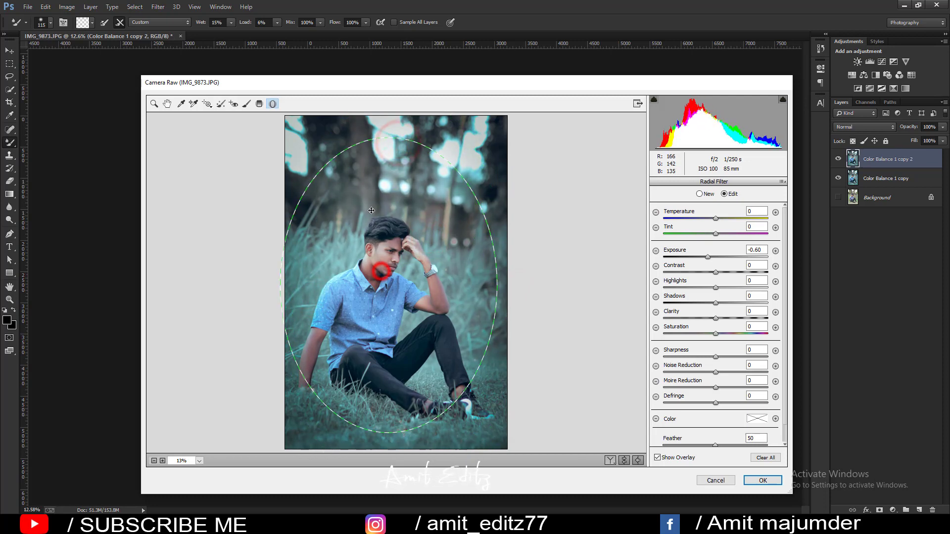
pyautogui.moveTo(498, 282)
pyautogui.mouseDown()
pyautogui.moveTo(508, 281)
pyautogui.moveTo(491, 292)
pyautogui.moveTo(505, 294)
pyautogui.mouseUp()
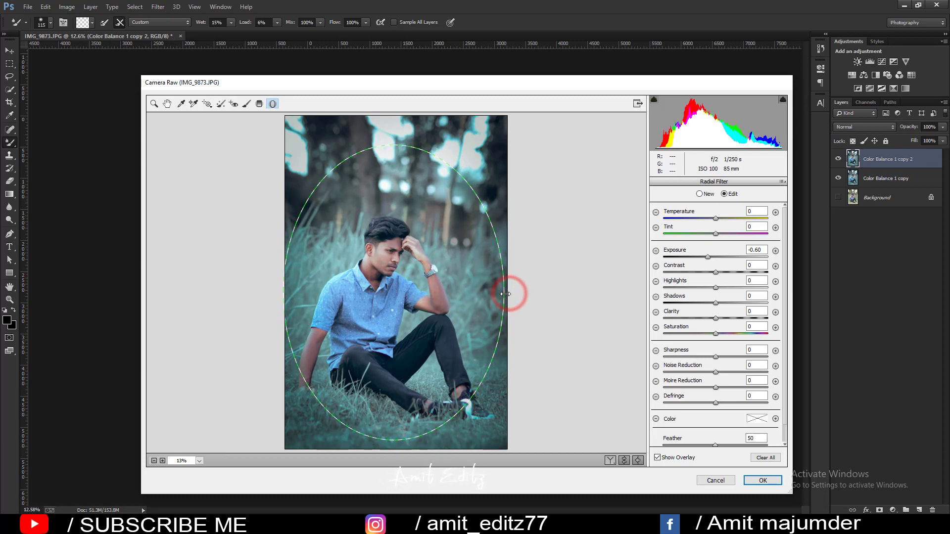
pyautogui.click(153, 103)
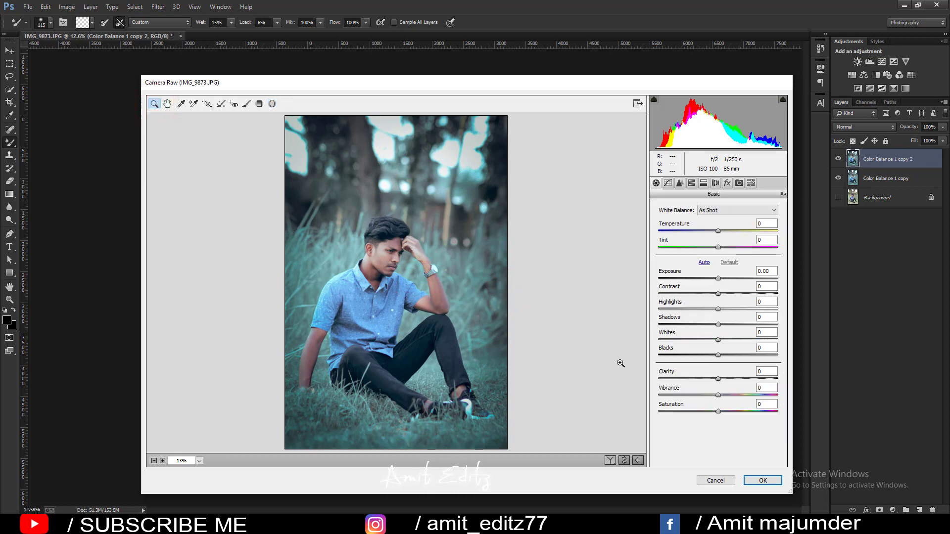
pyautogui.click(762, 480)
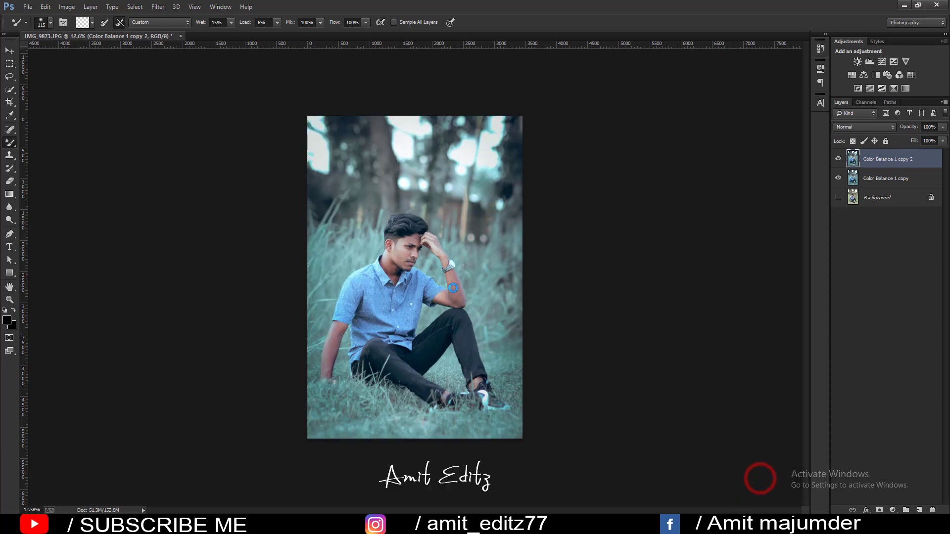
# - Duplicate the top Color Balance layer and switch to a small Dodge brush
pyautogui.hotkey('ctrl', '+')
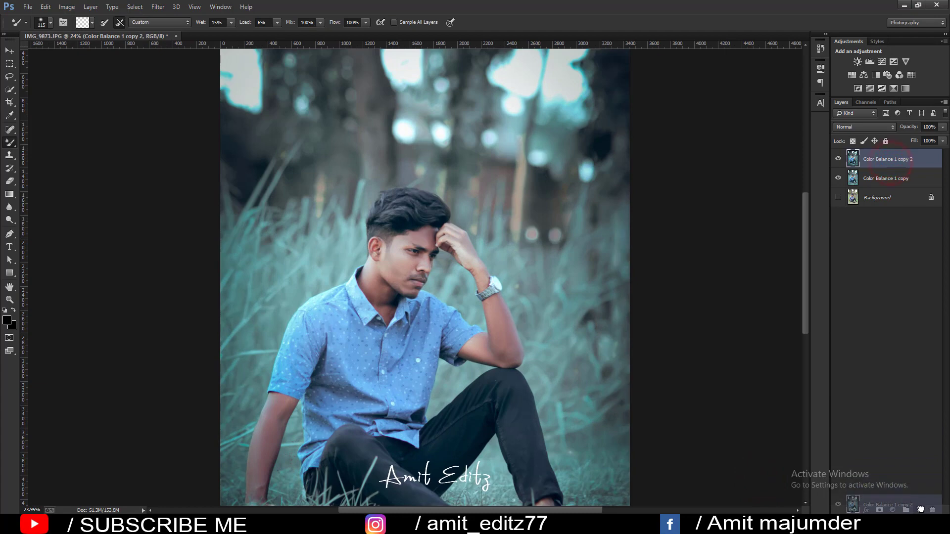
pyautogui.moveTo(904, 244); pyautogui.dragTo(918, 510)
pyautogui.click(9, 220)
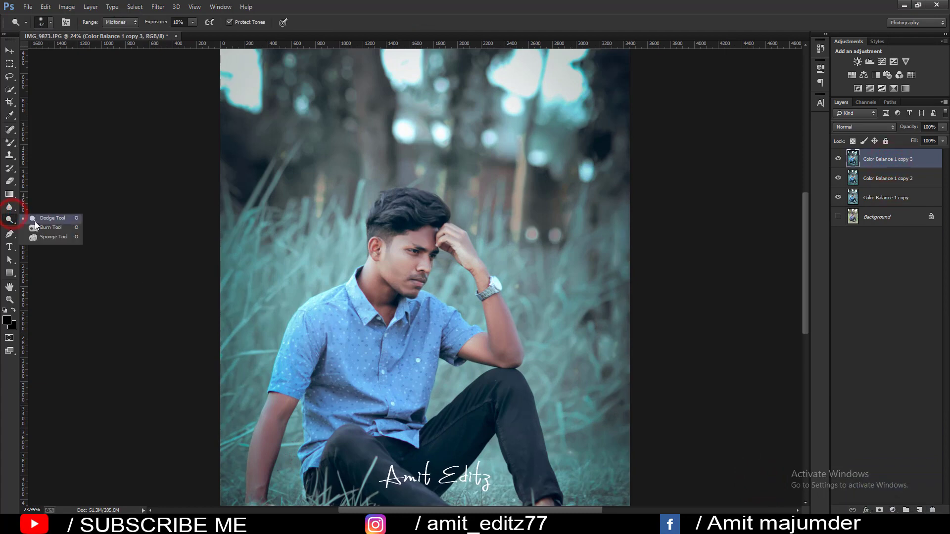
pyautogui.click(37, 215)
pyautogui.hotkey('ctrl', '+')
pyautogui.scroll(5, 427, 327)
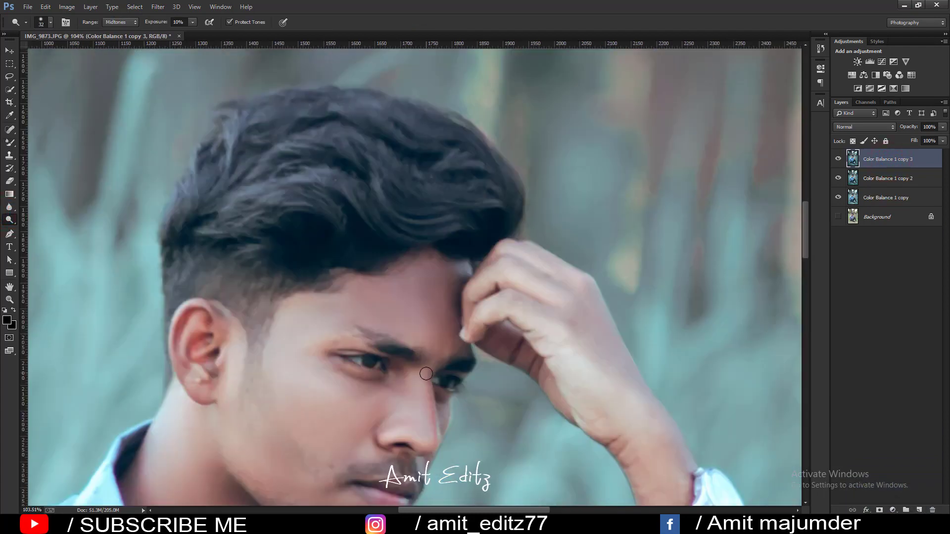
pyautogui.keyDown('alt'); pyautogui.rightClick(424, 379); pyautogui.keyUp('alt')
# - Dodge the eye area, nose bridge, nose tip and nostrils with a resized brush
pyautogui.click(423, 378)
pyautogui.click(423, 380)
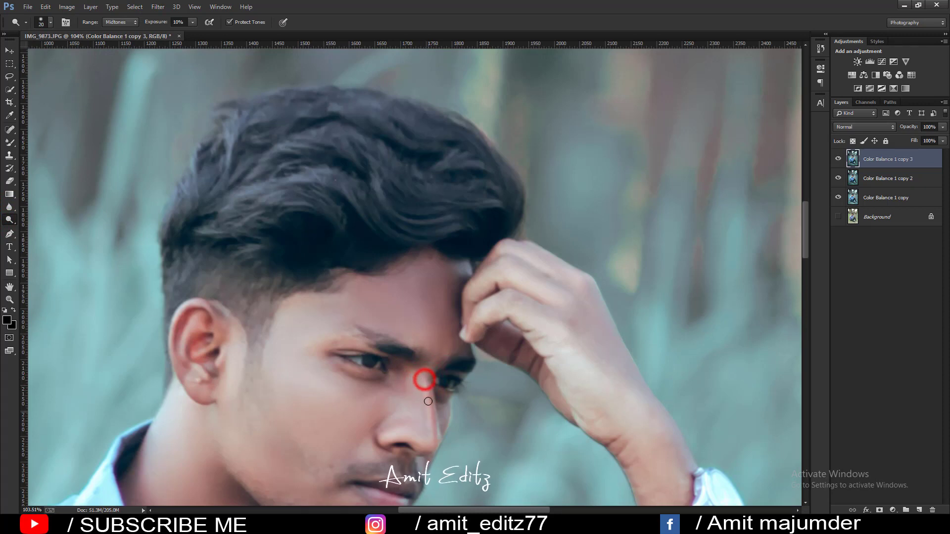
pyautogui.scroll(-1, 429, 426)
pyautogui.scroll(-1, 434, 407)
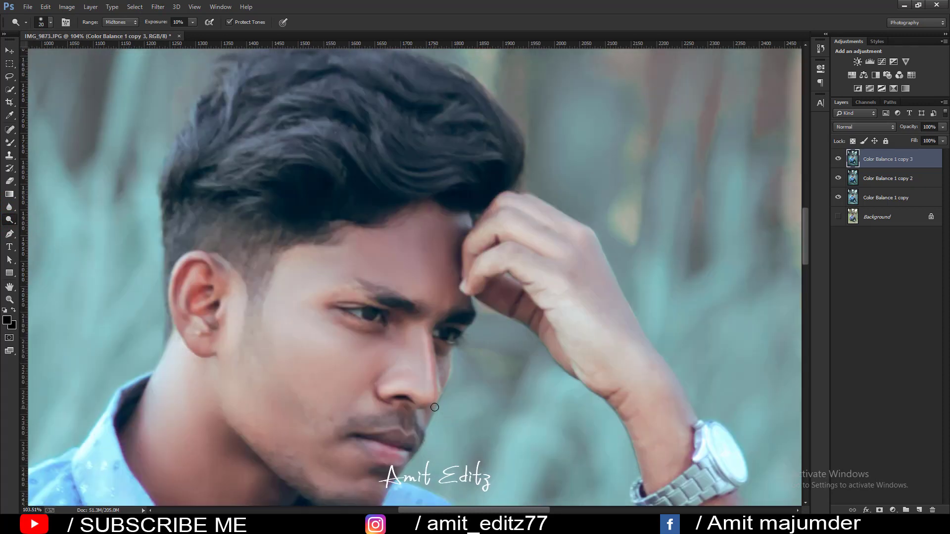
pyautogui.keyDown('alt'); pyautogui.rightClick(421, 338); pyautogui.keyUp('alt')
pyautogui.rightClick(422, 346)
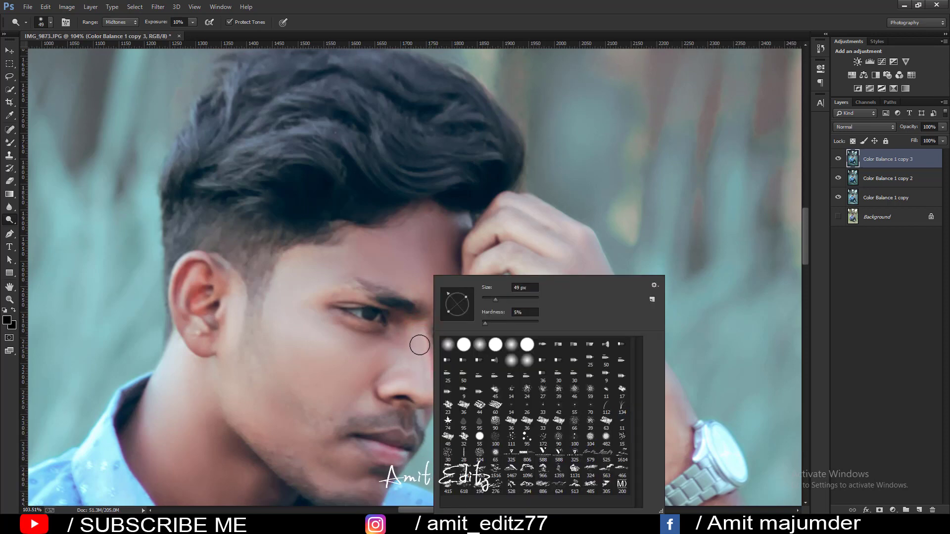
pyautogui.click(424, 340)
pyautogui.click(430, 384)
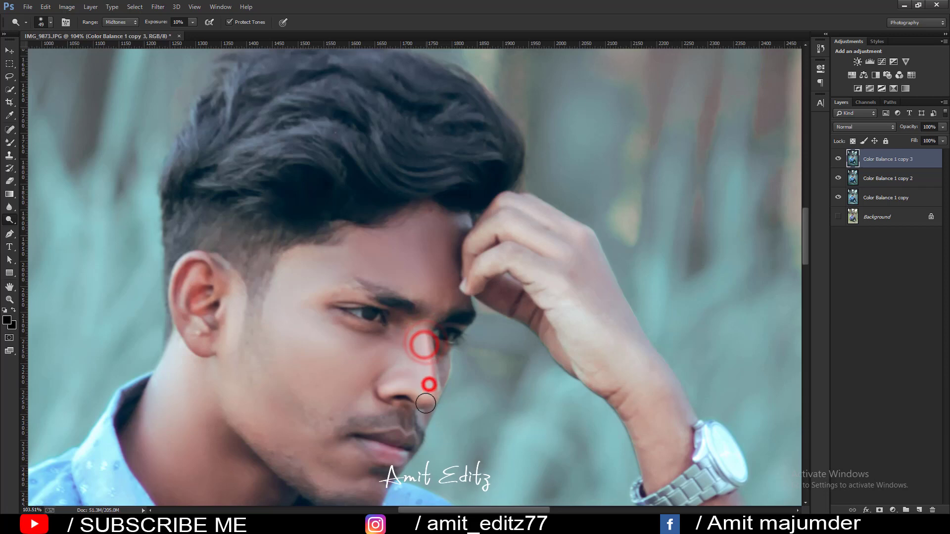
pyautogui.click(422, 403)
pyautogui.moveTo(408, 388); pyautogui.dragTo(390, 392)
pyautogui.click(424, 386)
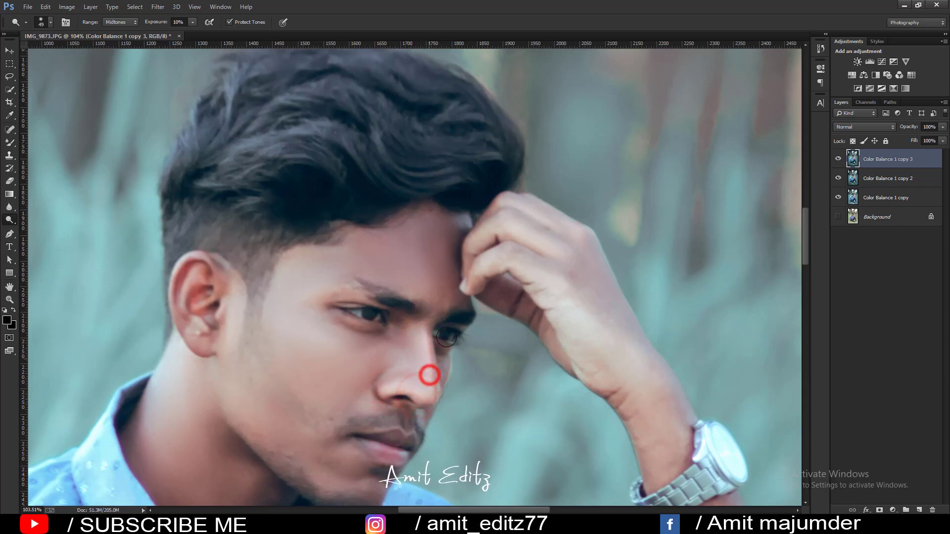
# - Lighten the brow, forehead, cheeks, chin and jaw with the Dodge brush
pyautogui.click(435, 284)
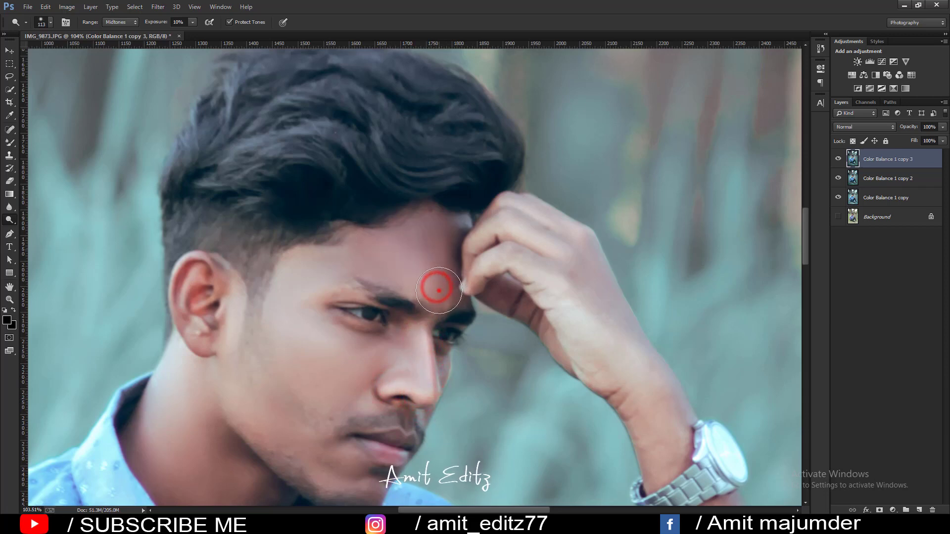
pyautogui.click(442, 224)
pyautogui.click(418, 274)
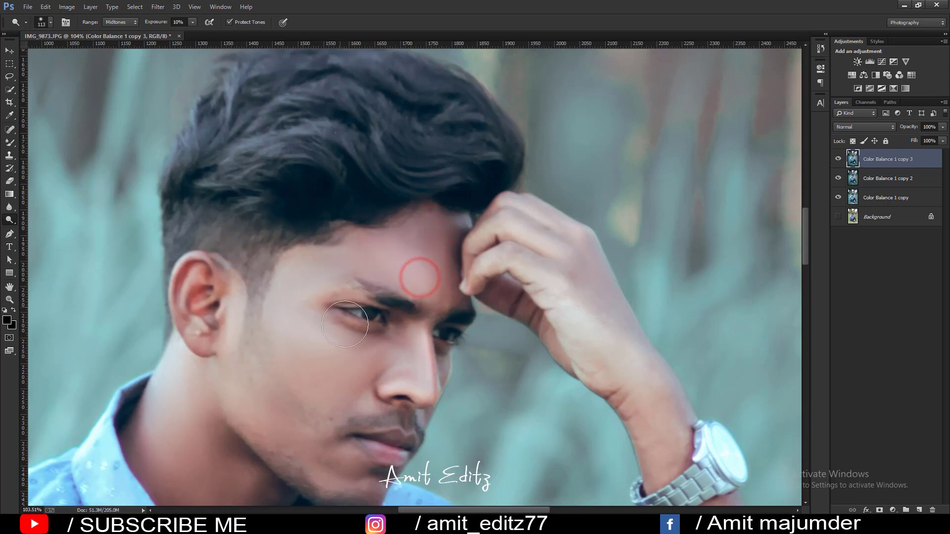
pyautogui.click(347, 354)
pyautogui.click(297, 329)
pyautogui.scroll(-3, 417, 341)
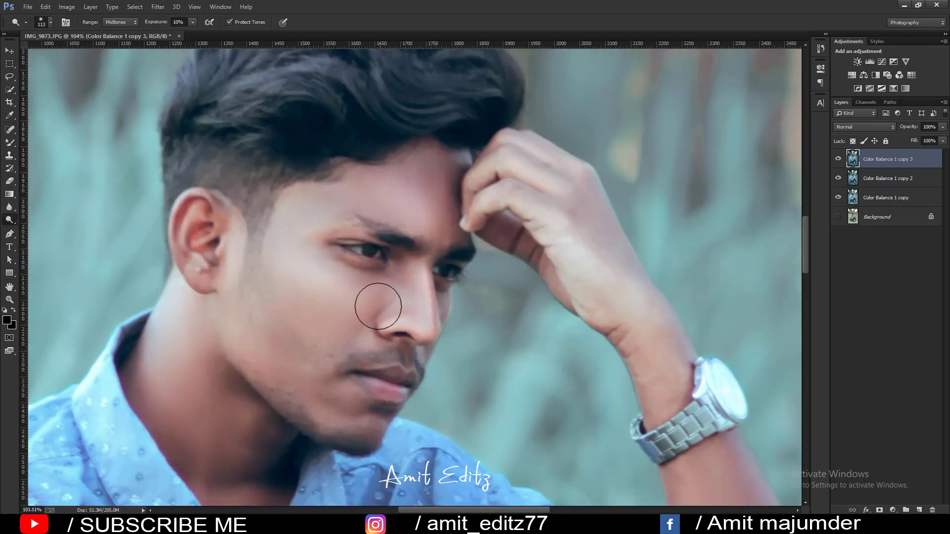
pyautogui.click(339, 299)
pyautogui.click(320, 280)
pyautogui.click(344, 328)
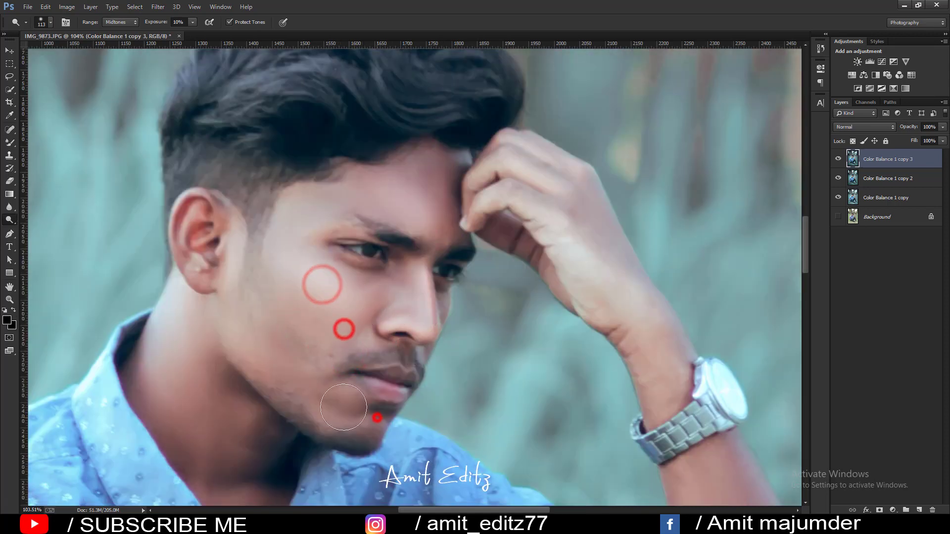
pyautogui.click(376, 418)
pyautogui.click(314, 388)
# - Brighten the ear, jawline and side of the neck with the Dodge brush
pyautogui.scroll(-2, 397, 308)
pyautogui.scroll(-2, 397, 308)
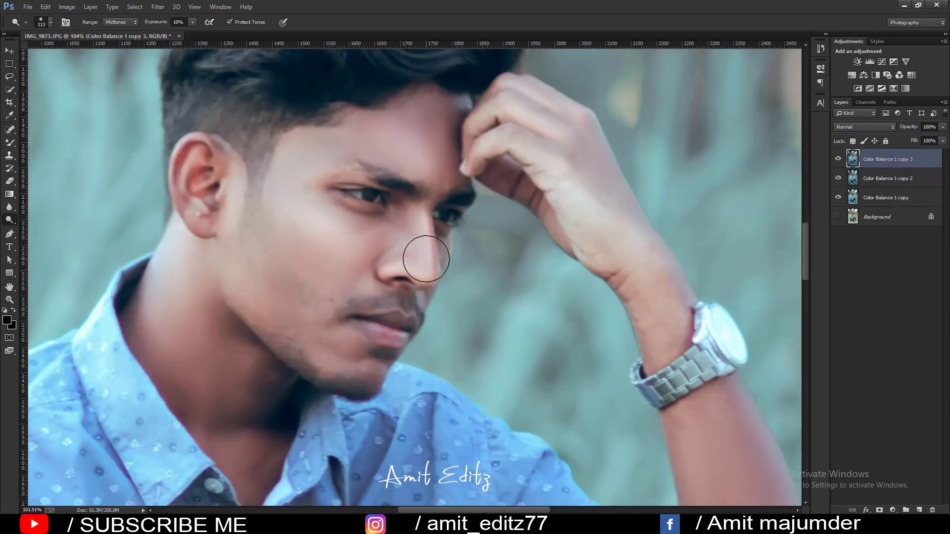
pyautogui.click(204, 183)
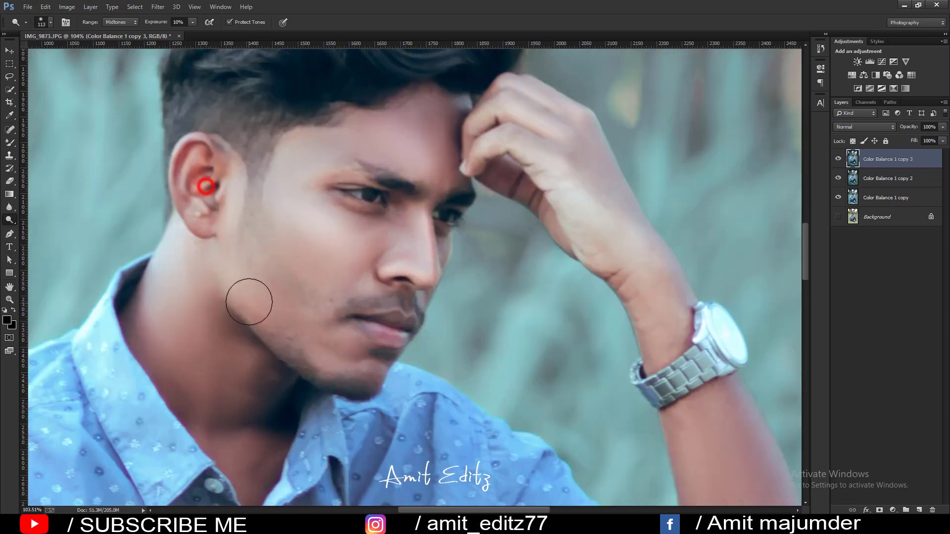
pyautogui.click(250, 307)
pyautogui.click(189, 328)
pyautogui.click(199, 355)
pyautogui.click(195, 303)
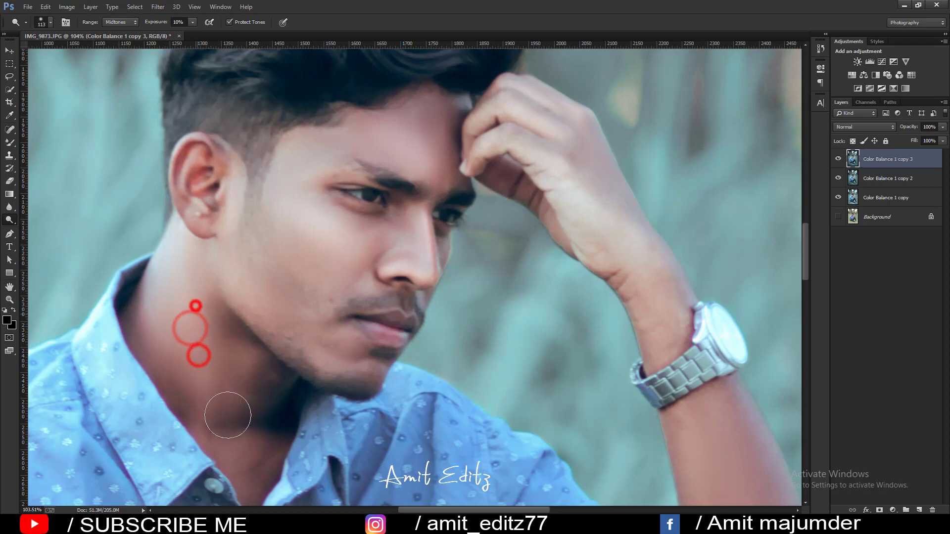
pyautogui.click(191, 282)
pyautogui.scroll(-2, 539, 179)
# - Dodge the back of the hand and the forearm around the watch and elbow
pyautogui.click(538, 180)
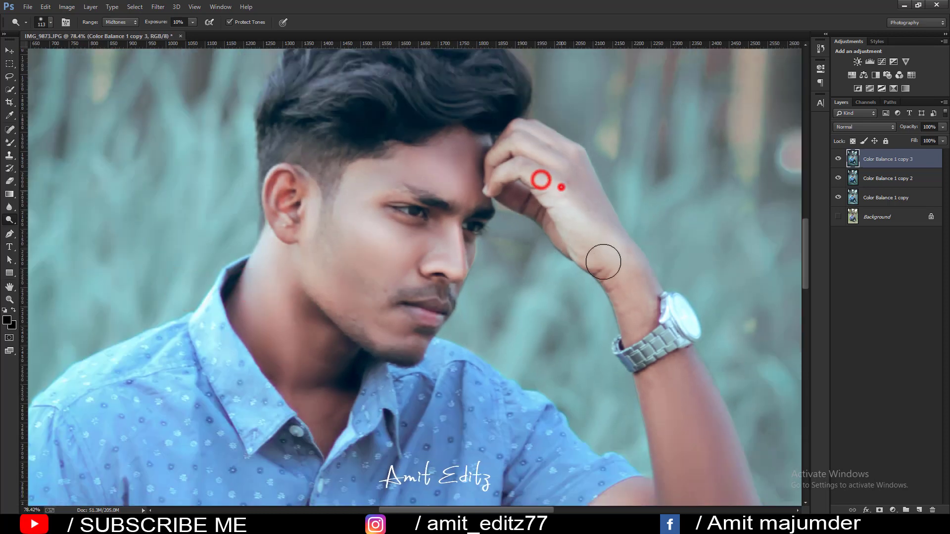
pyautogui.moveTo(648, 322); pyautogui.dragTo(528, 221)
pyautogui.click(528, 221)
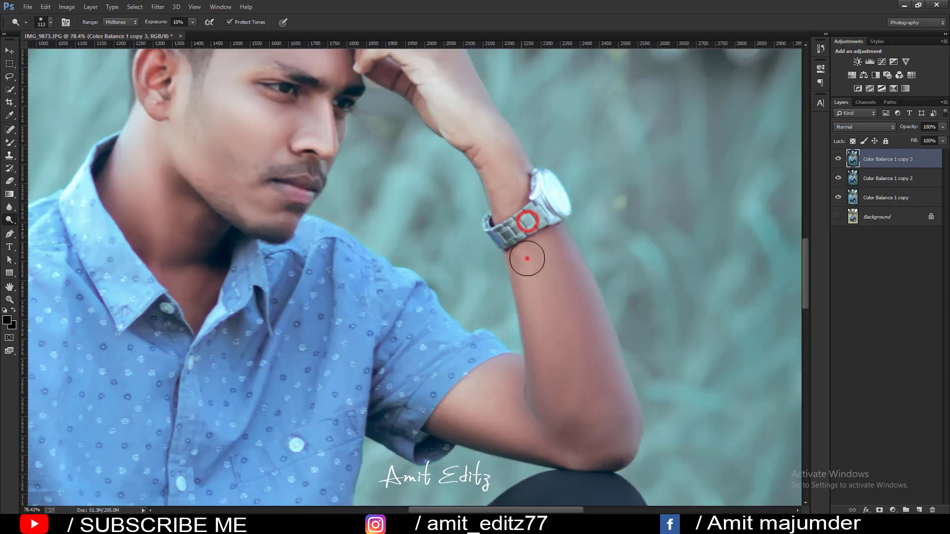
pyautogui.click(535, 268)
pyautogui.click(525, 216)
pyautogui.click(534, 267)
pyautogui.click(542, 433)
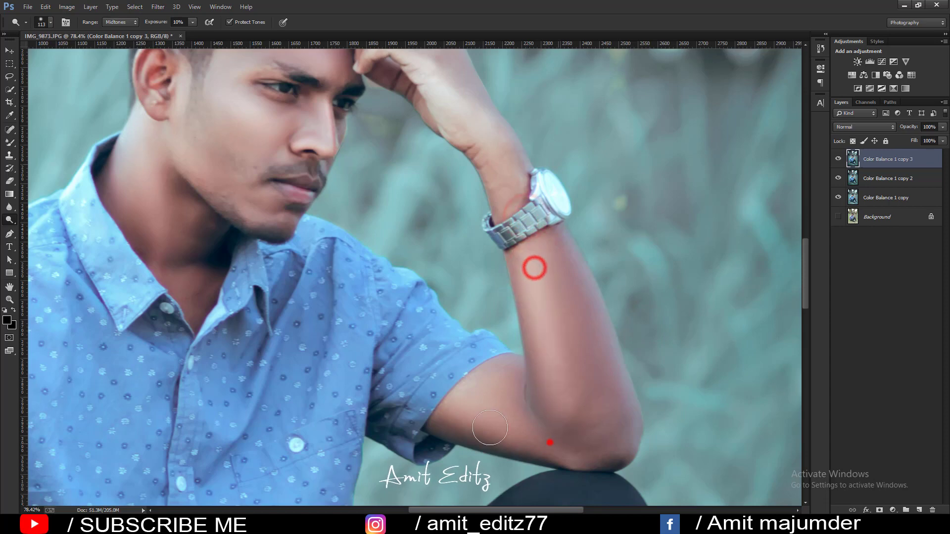
pyautogui.click(485, 419)
pyautogui.click(580, 403)
pyautogui.click(545, 270)
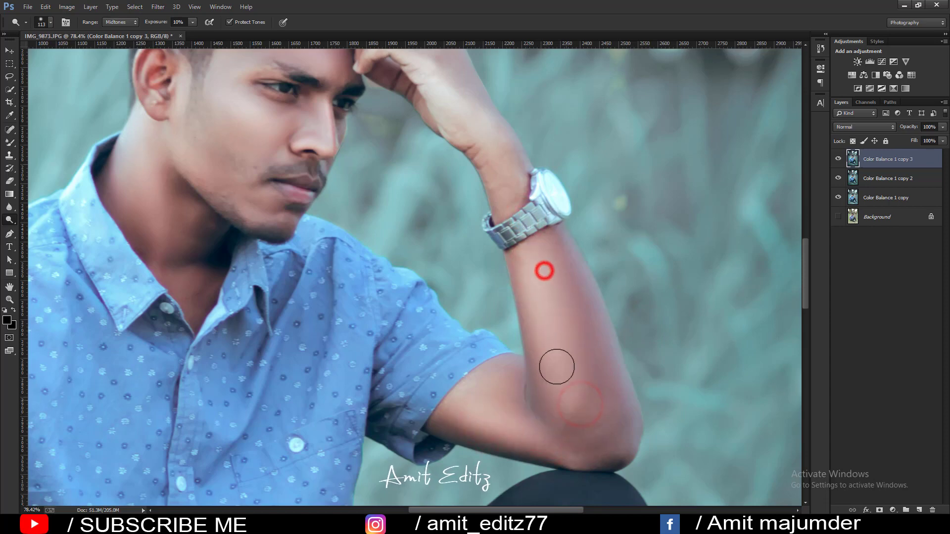
# - Lighten the shirt front across the chest, middle, pocket and upper right
pyautogui.scroll(-2, 352, 318)
pyautogui.hscroll(-5, 351, 319)
pyautogui.click(352, 320)
pyautogui.scroll(-2, 313, 343)
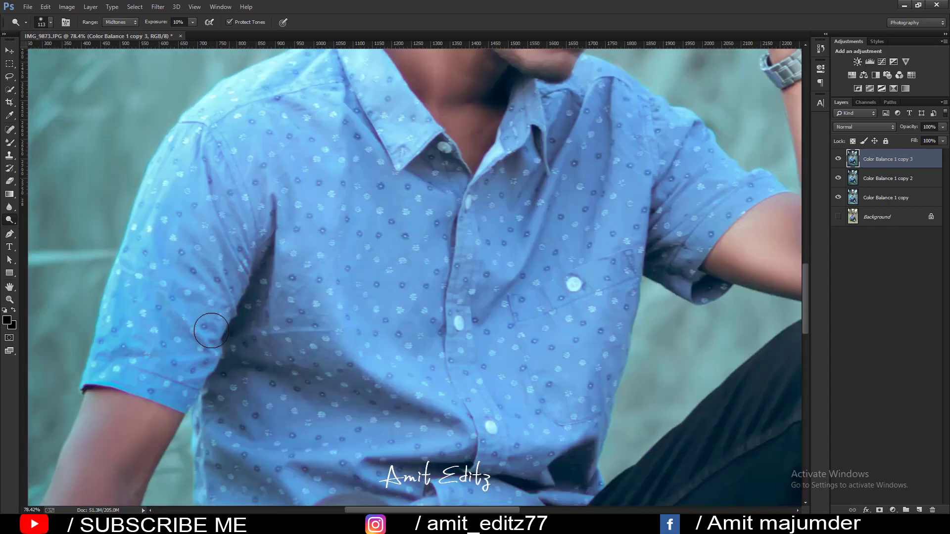
pyautogui.click(300, 243)
pyautogui.click(459, 400)
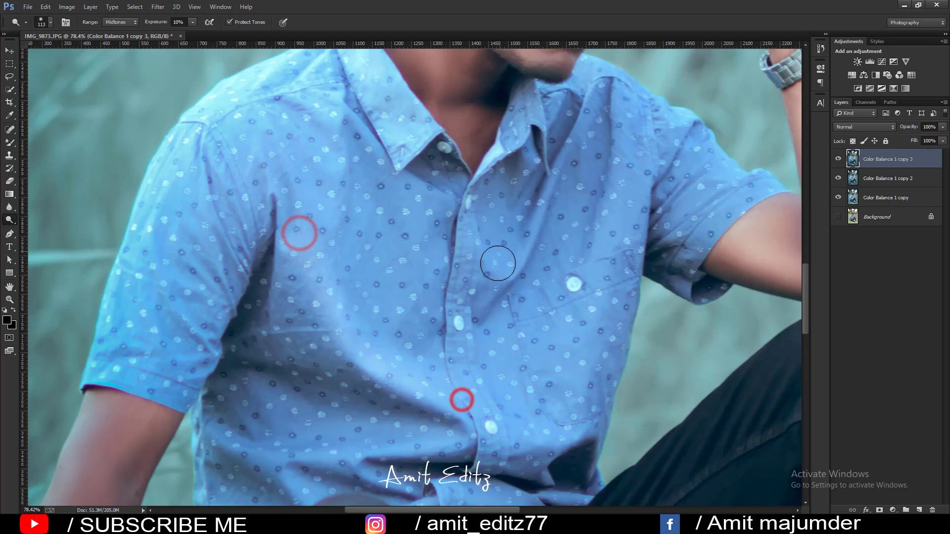
pyautogui.click(483, 299)
pyautogui.click(608, 263)
pyautogui.click(604, 193)
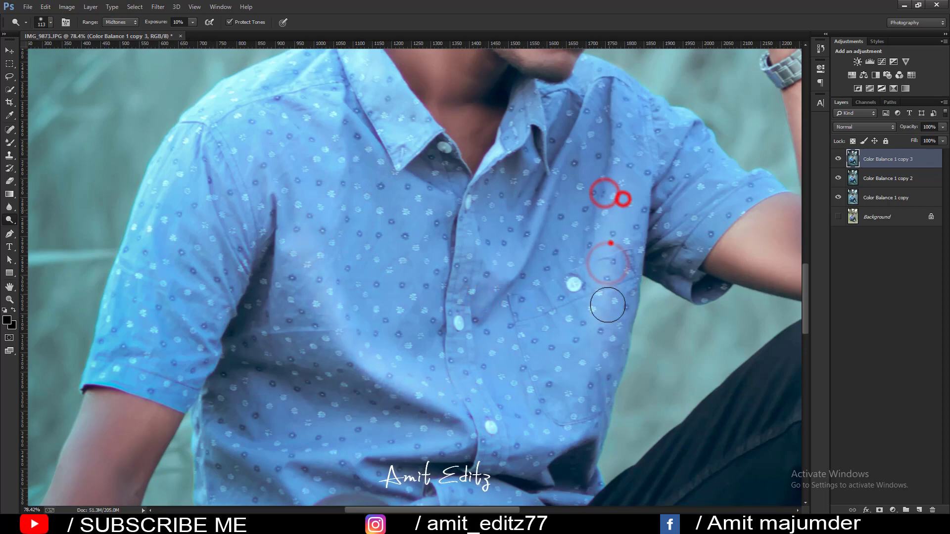
# - Brighten the left forearm with long dodge strokes to even out its tone
pyautogui.scroll(-2, 544, 406)
pyautogui.moveTo(459, 215); pyautogui.dragTo(620, 53)
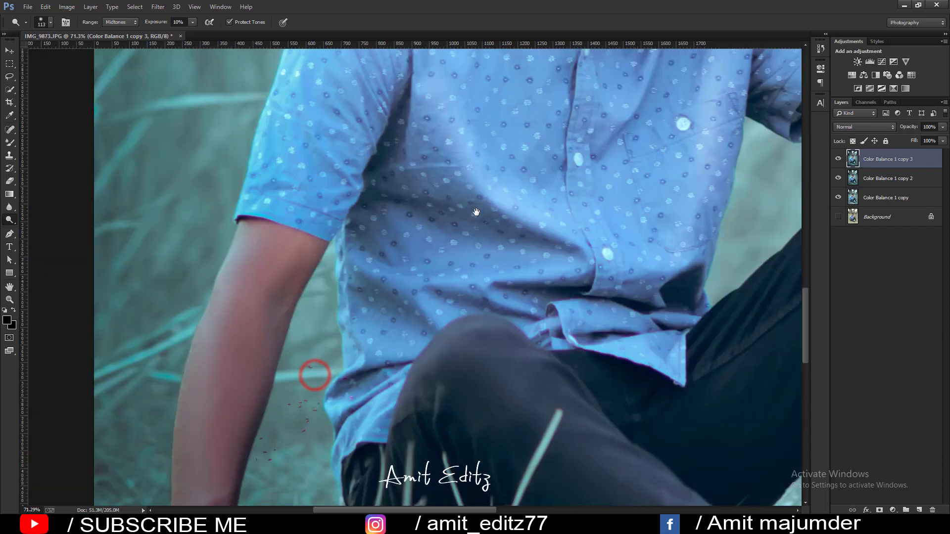
pyautogui.moveTo(236, 301)
pyautogui.mouseDown()
pyautogui.moveTo(299, 197)
pyautogui.moveTo(199, 435)
pyautogui.mouseUp()
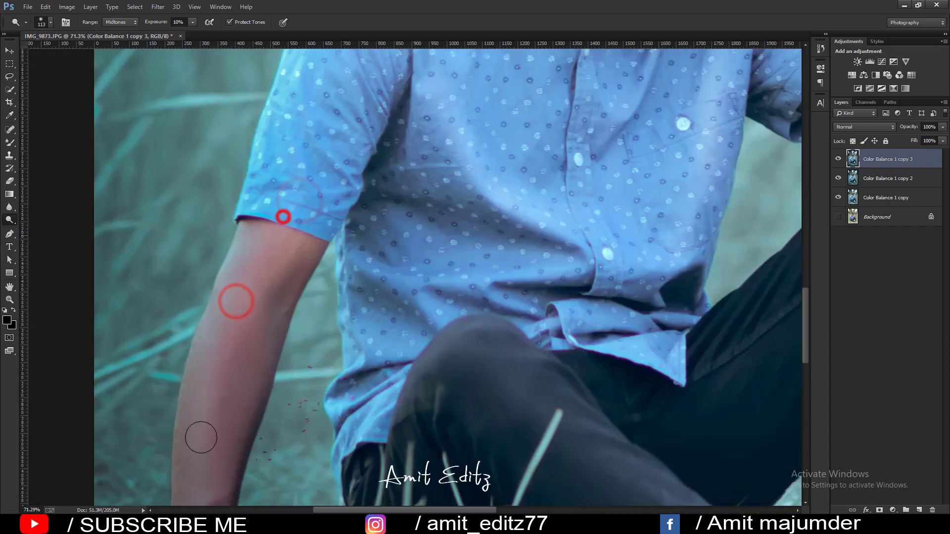
pyautogui.moveTo(203, 384); pyautogui.dragTo(280, 213)
pyautogui.moveTo(268, 253)
pyautogui.mouseDown()
pyautogui.moveTo(202, 476)
pyautogui.moveTo(248, 254)
pyautogui.mouseUp()
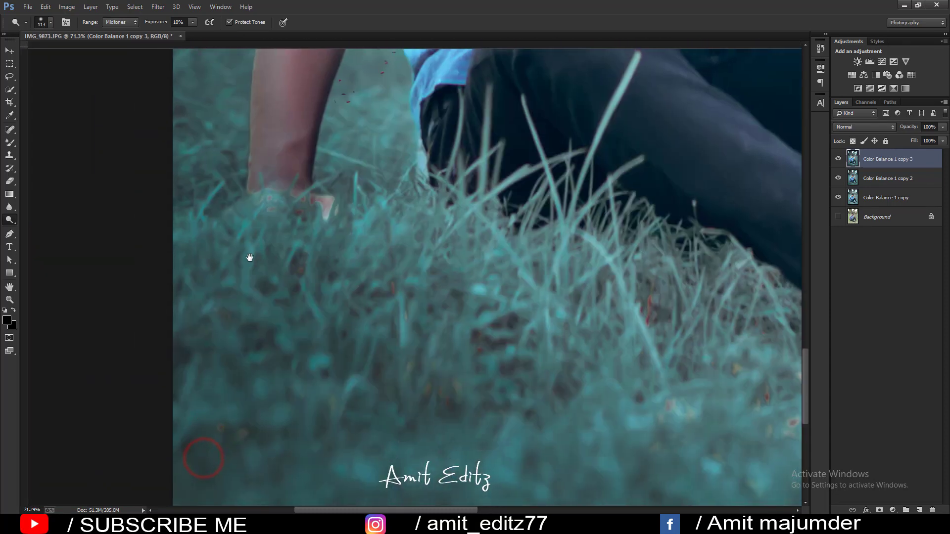
pyautogui.scroll(3, 260, 257)
pyautogui.scroll(2, 259, 258)
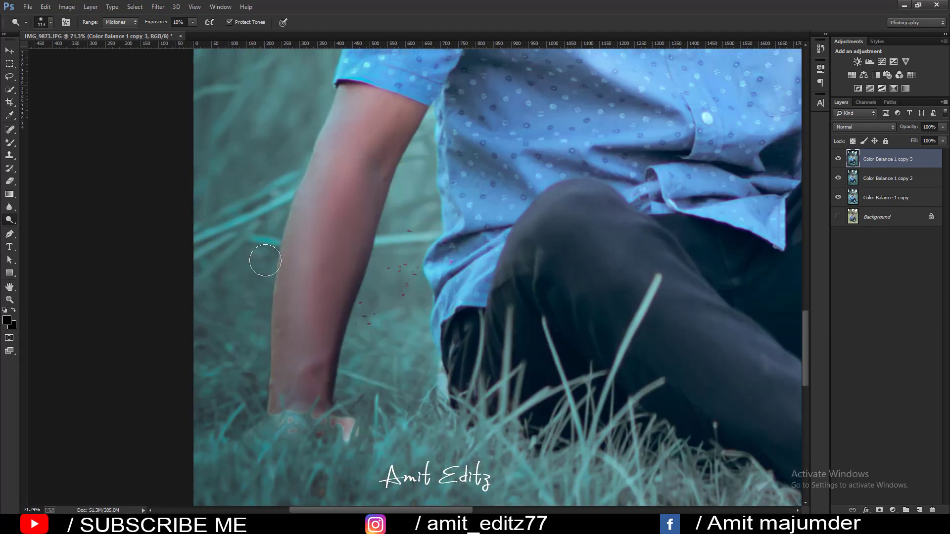
pyautogui.click(341, 169)
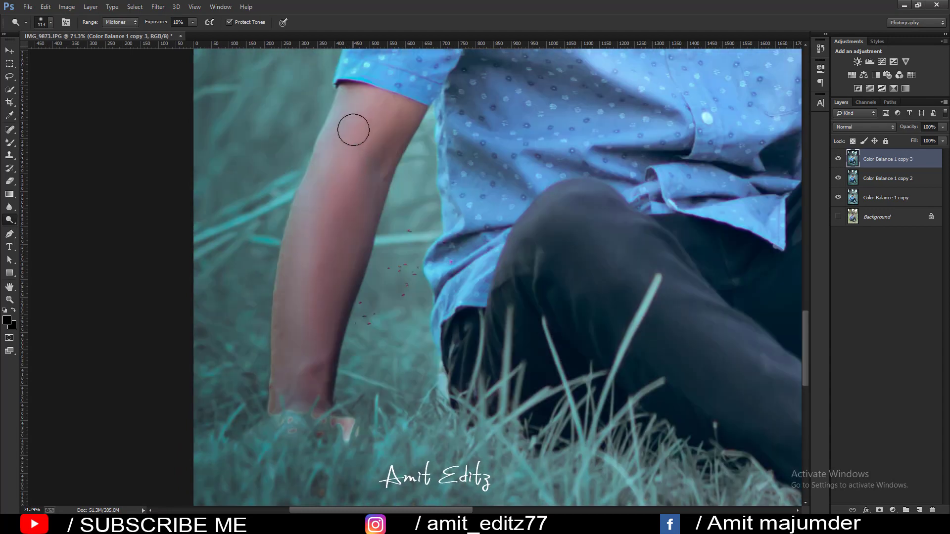
pyautogui.moveTo(351, 133); pyautogui.dragTo(290, 383)
pyautogui.moveTo(366, 133); pyautogui.dragTo(296, 388)
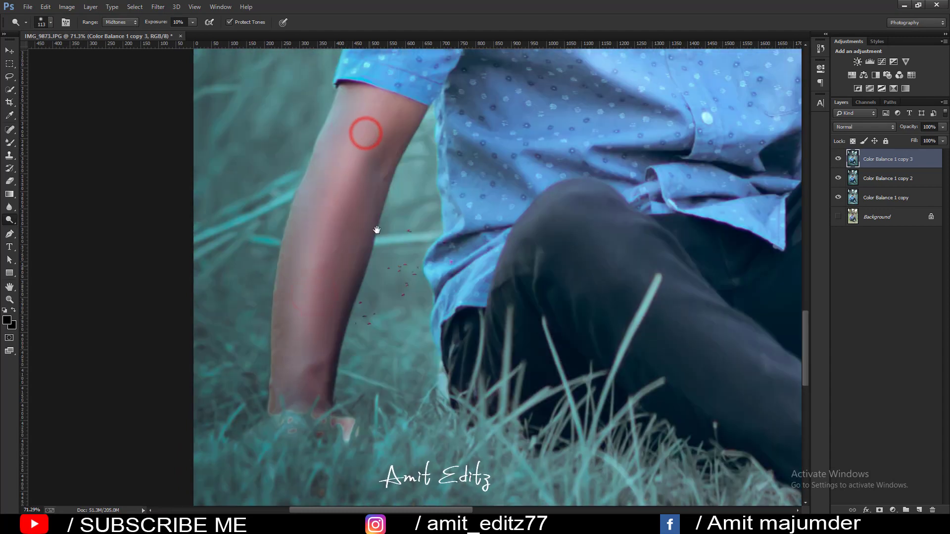
pyautogui.moveTo(359, 251); pyautogui.dragTo(285, 360)
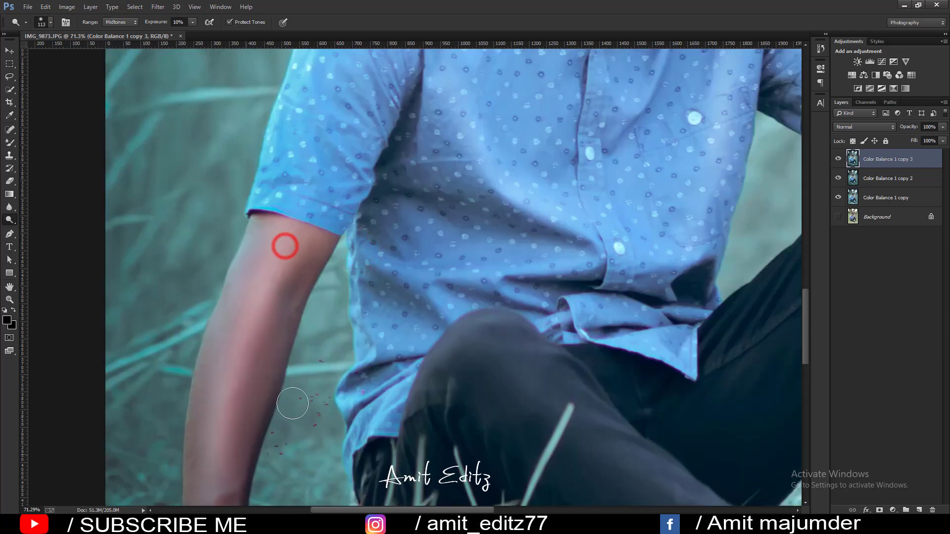
# - Pan down to the legs and dodge the knee of the trousers
pyautogui.moveTo(455, 375); pyautogui.dragTo(279, 299)
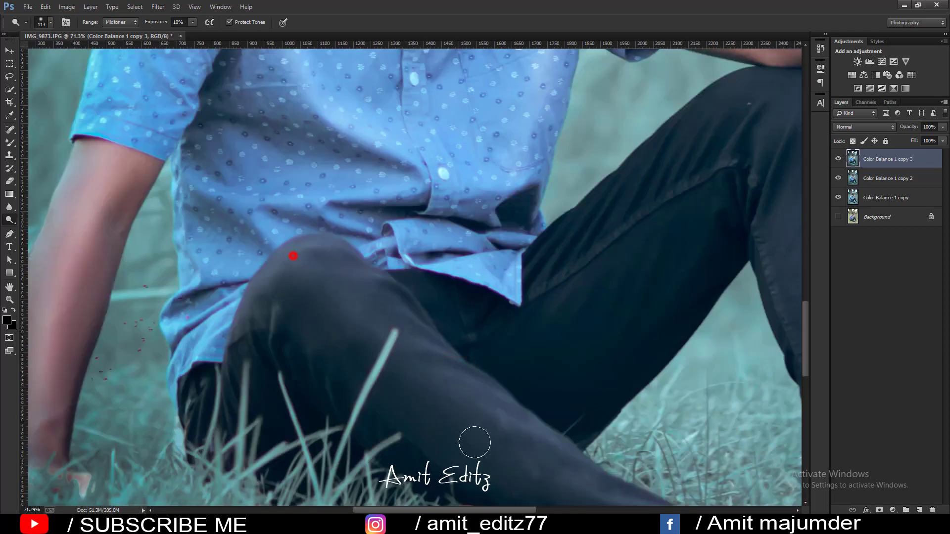
pyautogui.moveTo(448, 396); pyautogui.dragTo(279, 257)
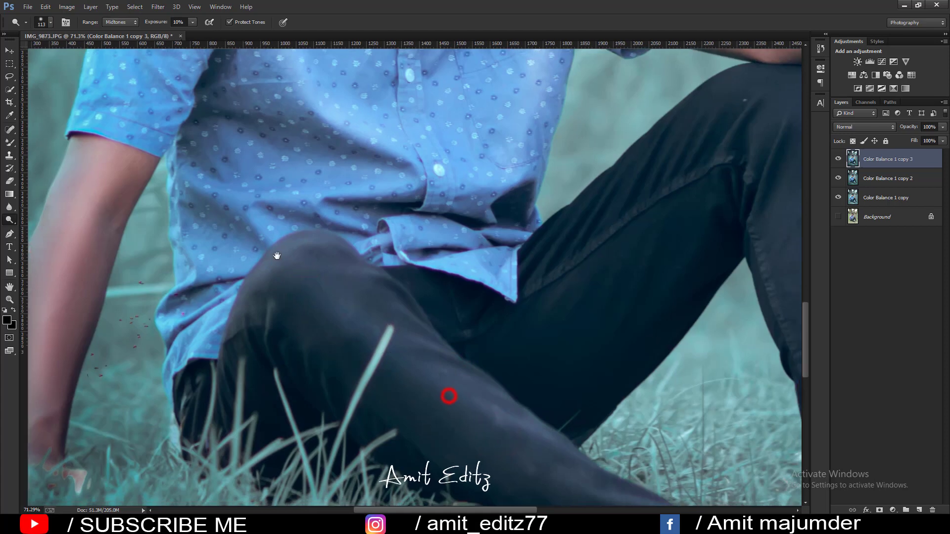
pyautogui.moveTo(178, 173); pyautogui.dragTo(302, 282)
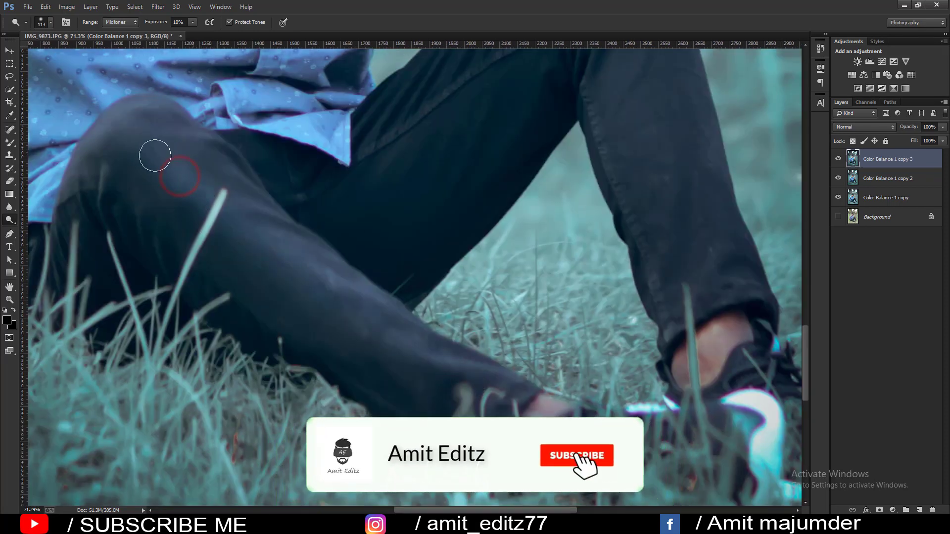
pyautogui.moveTo(154, 157); pyautogui.dragTo(194, 185)
pyautogui.moveTo(509, 322); pyautogui.dragTo(446, 289)
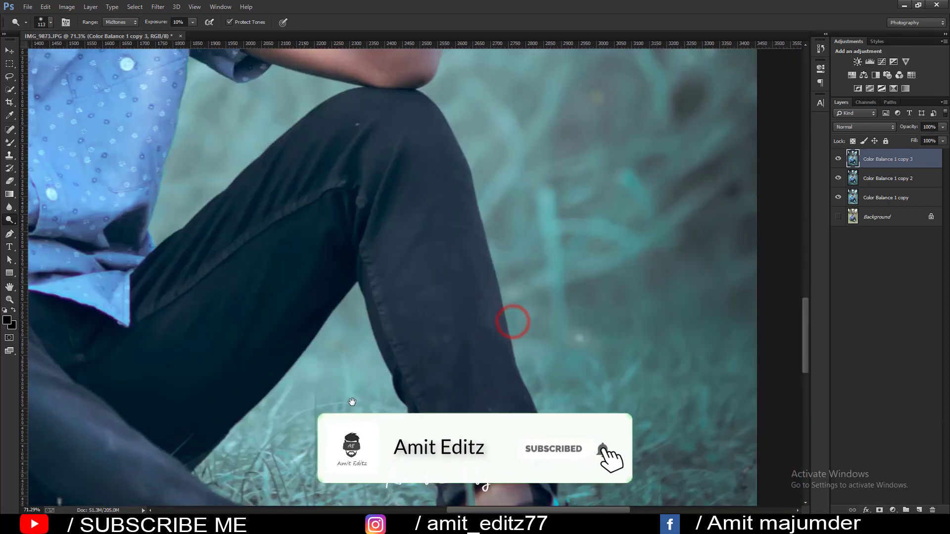
pyautogui.scroll(3, 445, 289)
pyautogui.scroll(2, 448, 289)
# - With a slightly smaller brush, lighten the raised knee's top, front and crease
pyautogui.press('[')
pyautogui.press('[')
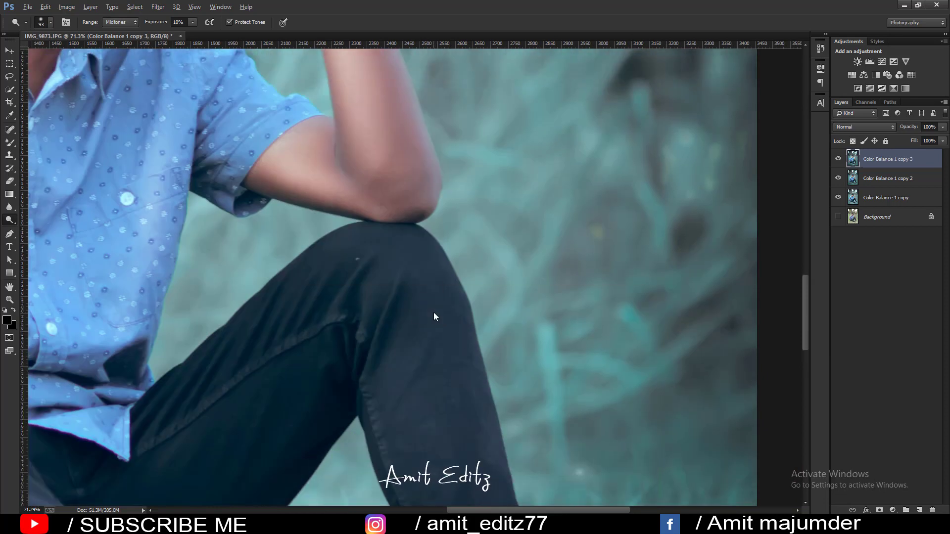
pyautogui.scroll(-2, 437, 306)
pyautogui.click(419, 244)
pyautogui.click(444, 270)
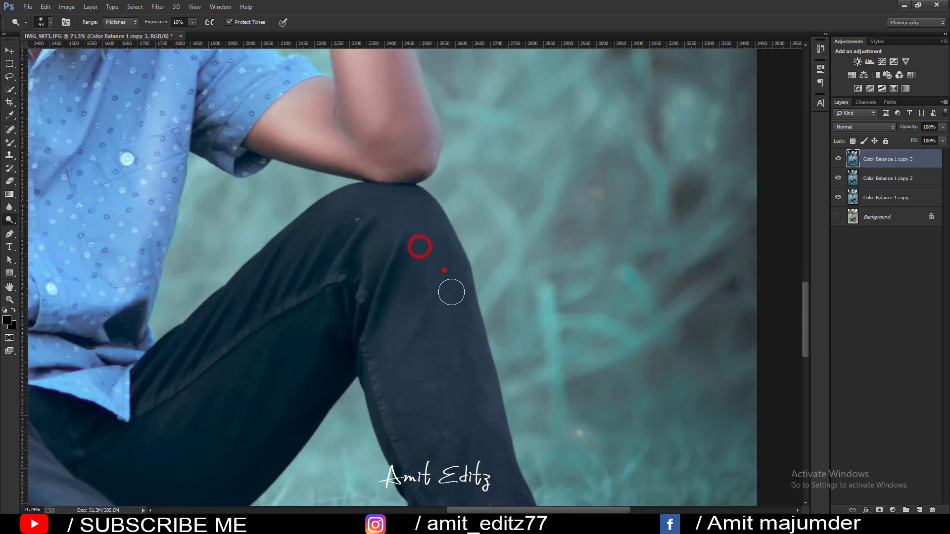
pyautogui.scroll(-4, 445, 148)
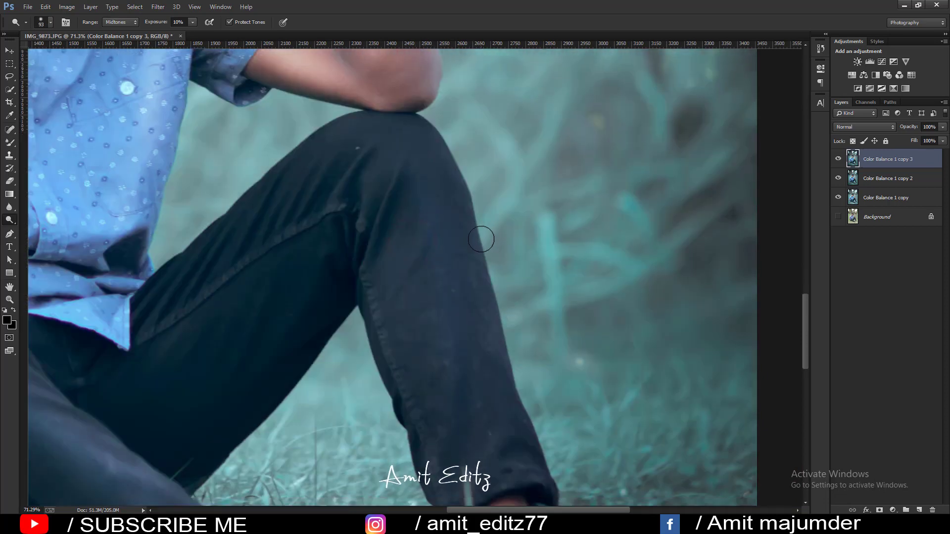
pyautogui.click(443, 253)
pyautogui.scroll(3, 435, 239)
pyautogui.scroll(3, 375, 277)
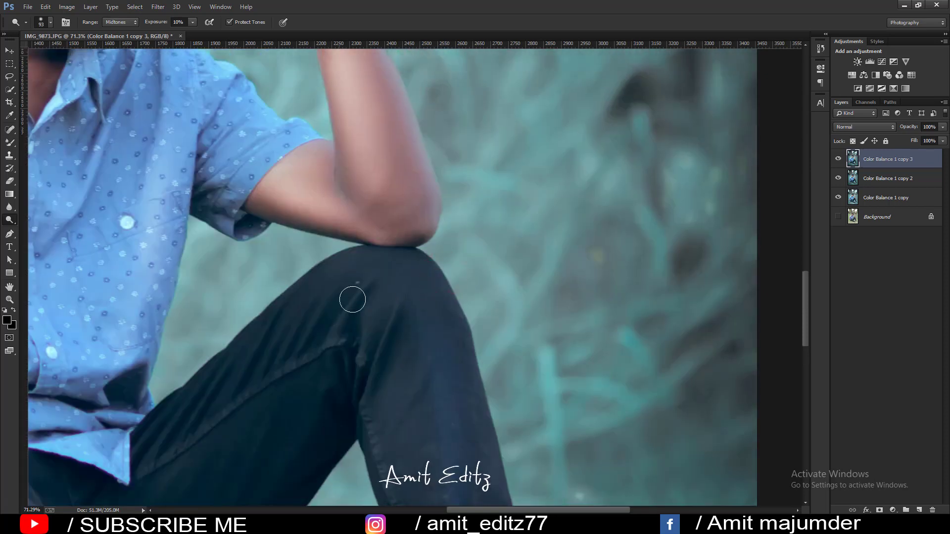
pyautogui.scroll(2, 366, 302)
pyautogui.click(387, 386)
pyautogui.click(340, 340)
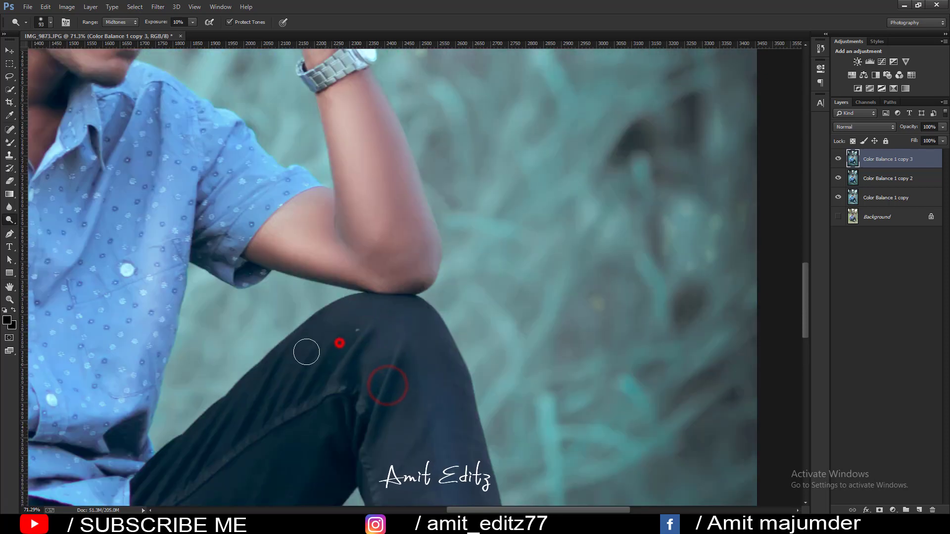
pyautogui.scroll(-3, 367, 221)
# - Add a final dodge touch to the forehead and the back of the hand
pyautogui.scroll(-3, 366, 221)
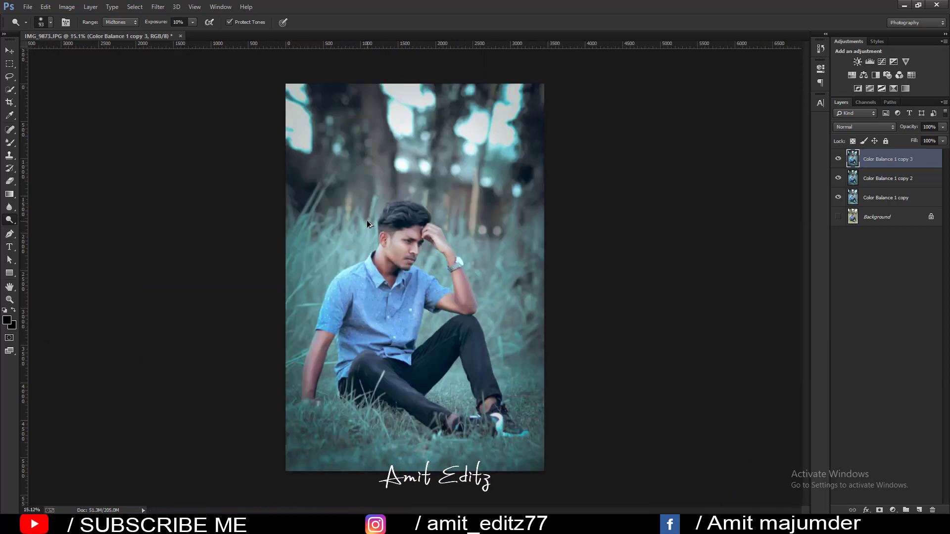
pyautogui.scroll(1, 442, 216)
pyautogui.scroll(3, 425, 247)
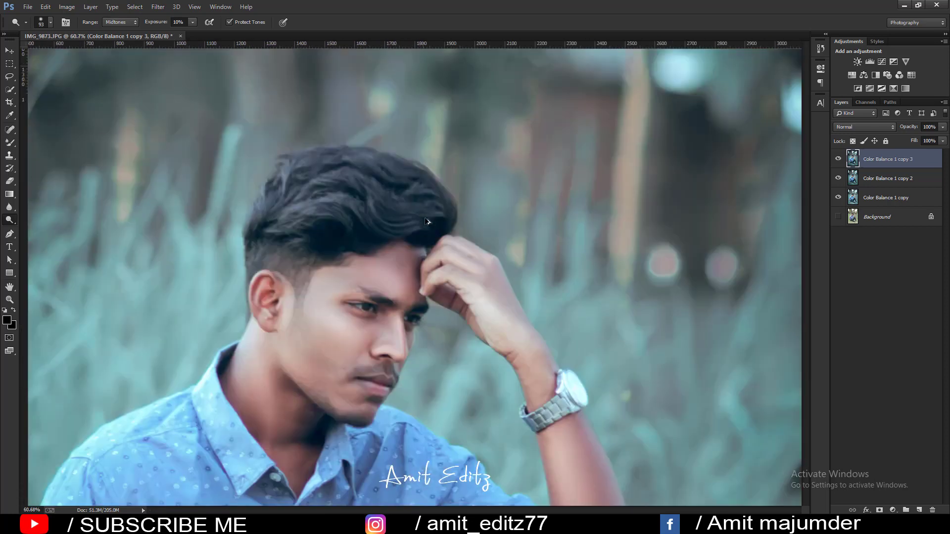
pyautogui.scroll(2, 402, 293)
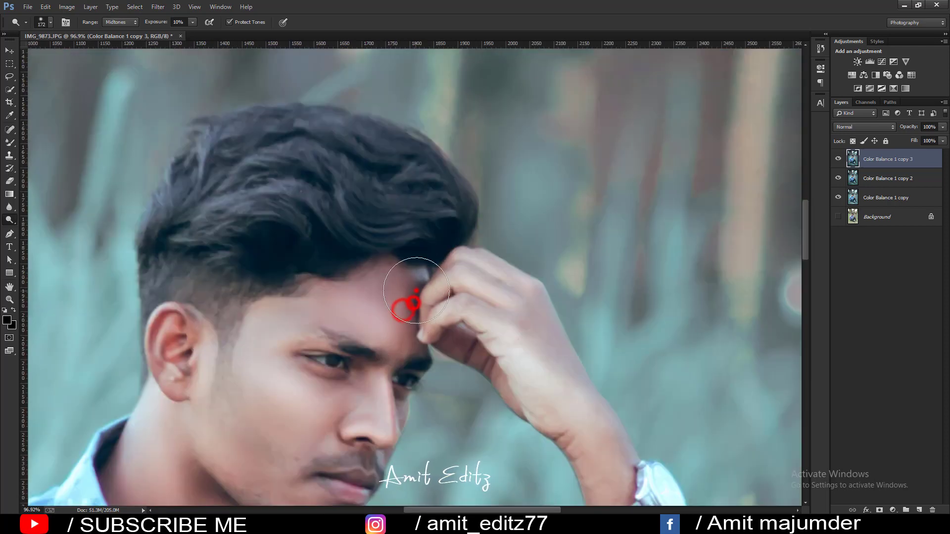
pyautogui.moveTo(402, 310); pyautogui.dragTo(414, 340)
pyautogui.click(365, 297)
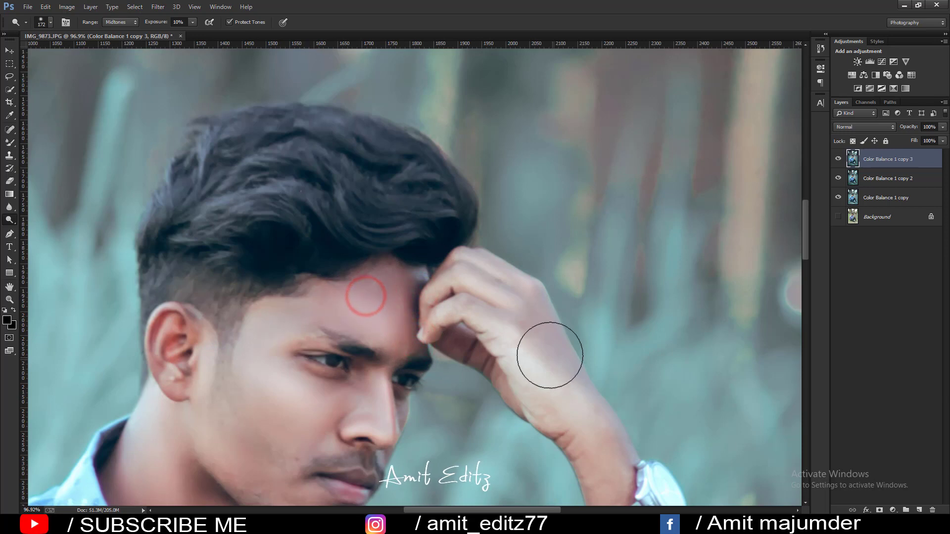
pyautogui.scroll(-2, 447, 358)
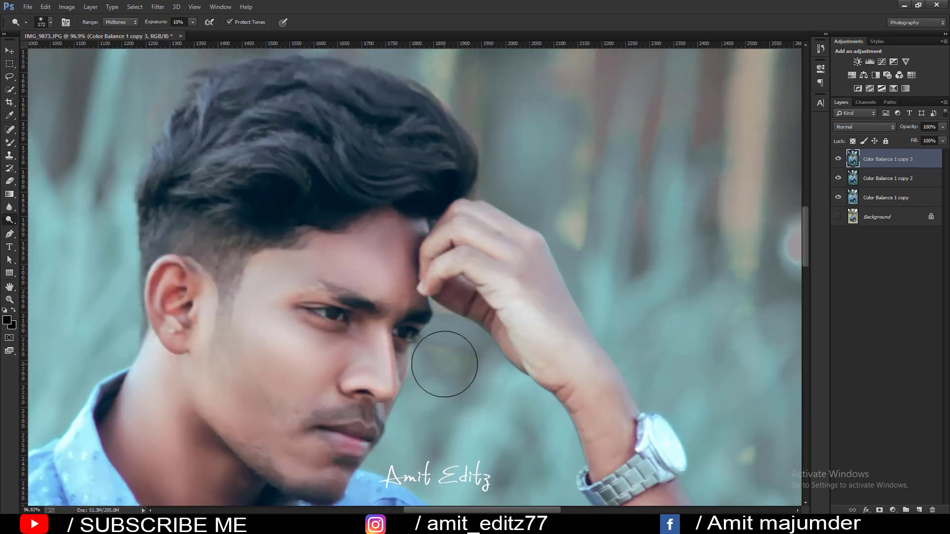
# - Switch to the Burn tool at 9% midtones and darken the forehead and nose side
pyautogui.rightClick(10, 219)
pyautogui.click(38, 225)
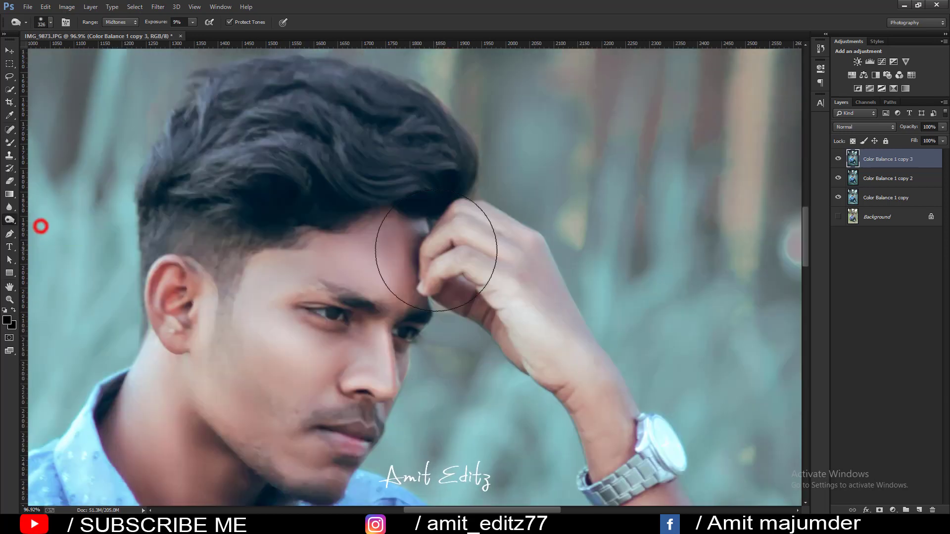
pyautogui.moveTo(371, 277); pyautogui.dragTo(382, 275)
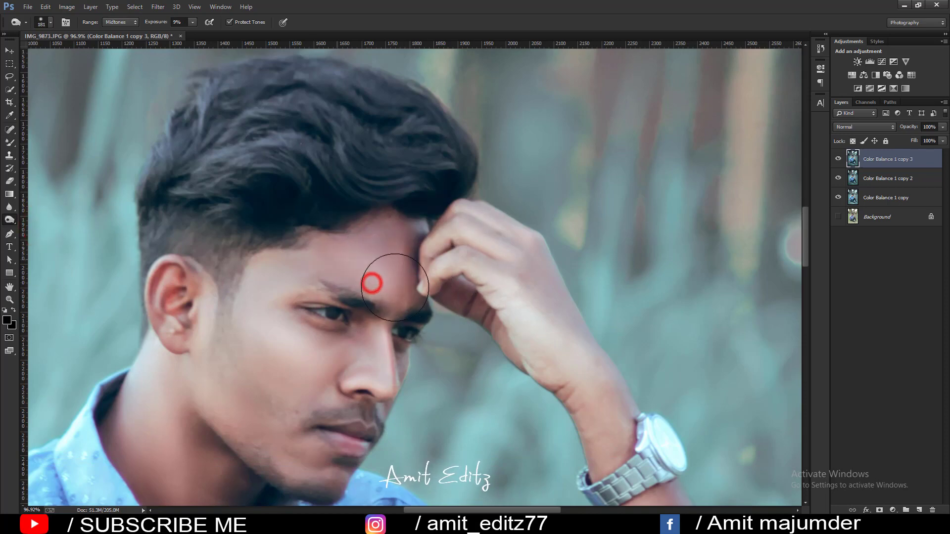
pyautogui.moveTo(385, 342)
pyautogui.mouseDown()
pyautogui.moveTo(355, 340)
pyautogui.moveTo(368, 353)
pyautogui.moveTo(346, 378)
pyautogui.mouseUp()
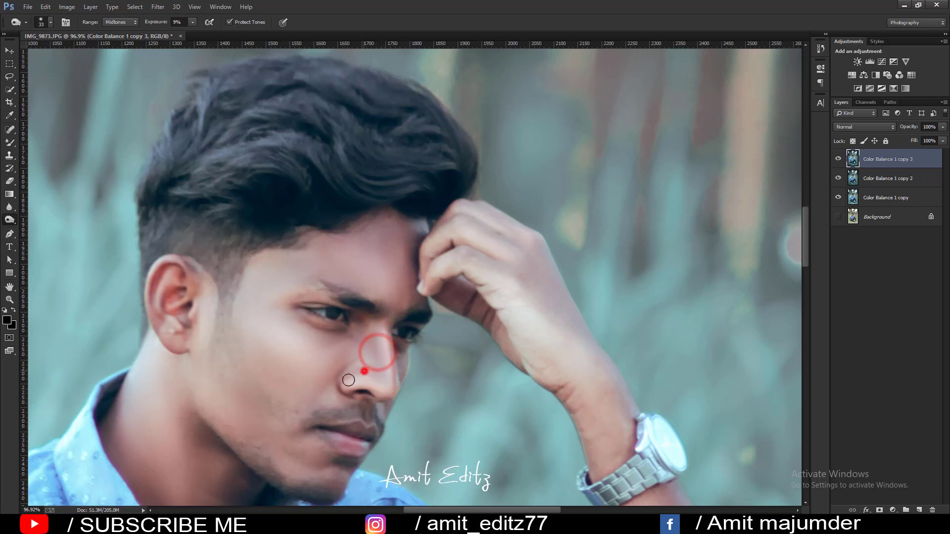
pyautogui.moveTo(376, 340); pyautogui.dragTo(364, 372)
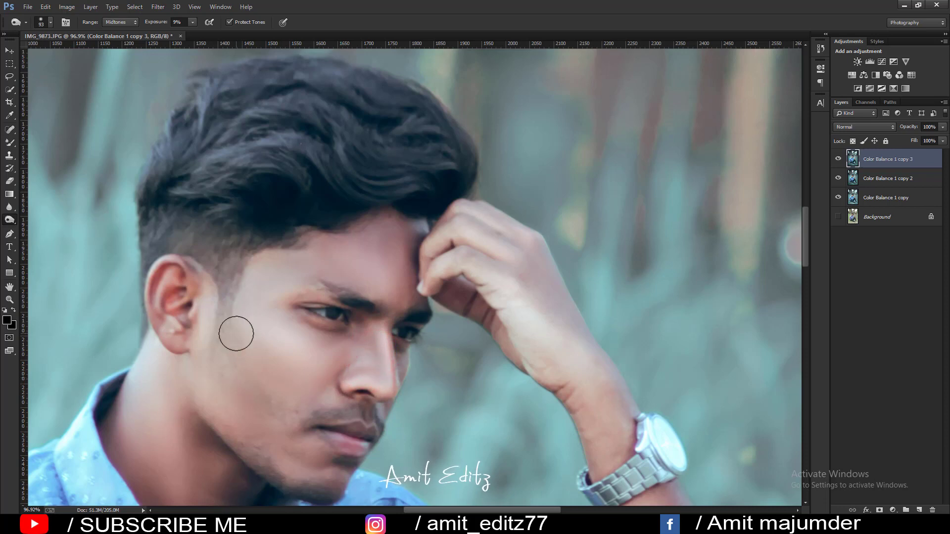
# - Burn shadows into the cheek and along the jaw near the ear
pyautogui.moveTo(238, 331); pyautogui.dragTo(320, 438)
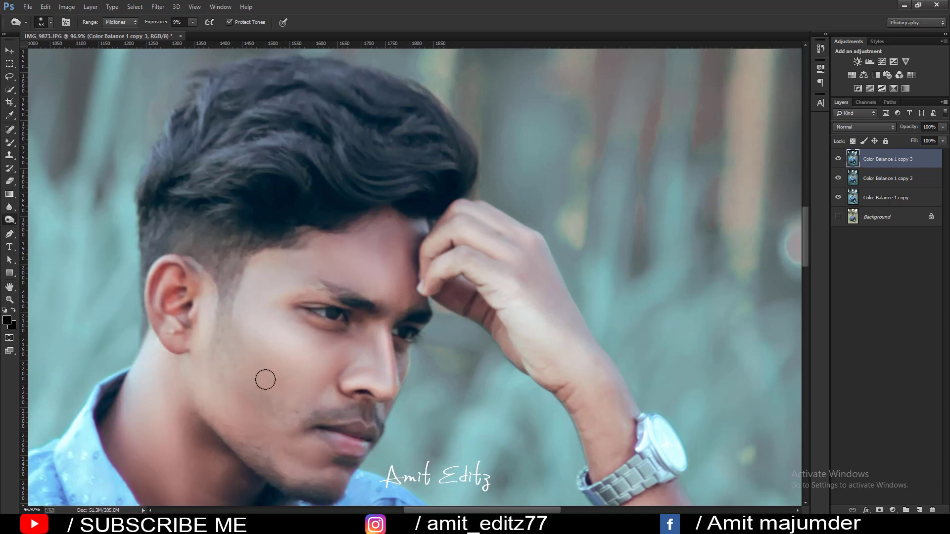
pyautogui.click(272, 381)
pyautogui.scroll(-3, 218, 345)
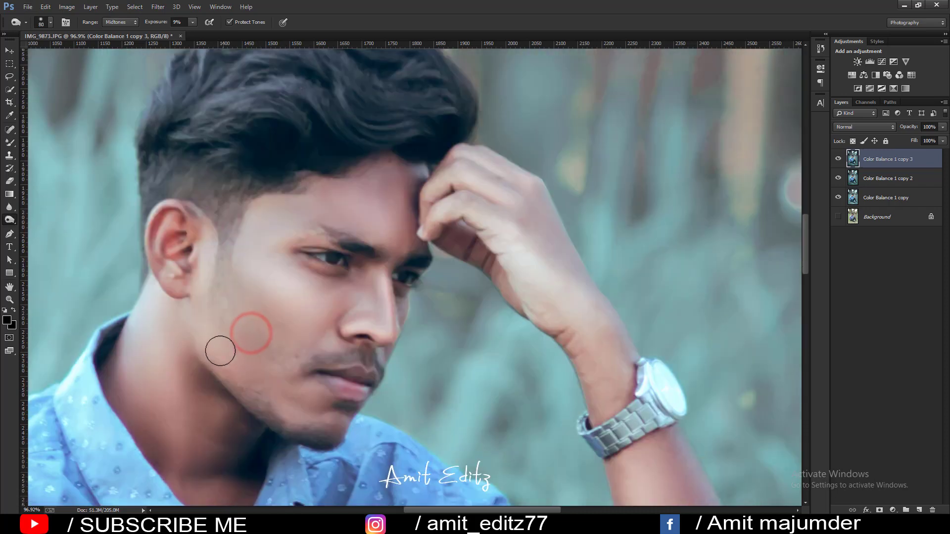
pyautogui.click(195, 344)
pyautogui.scroll(-2, 192, 385)
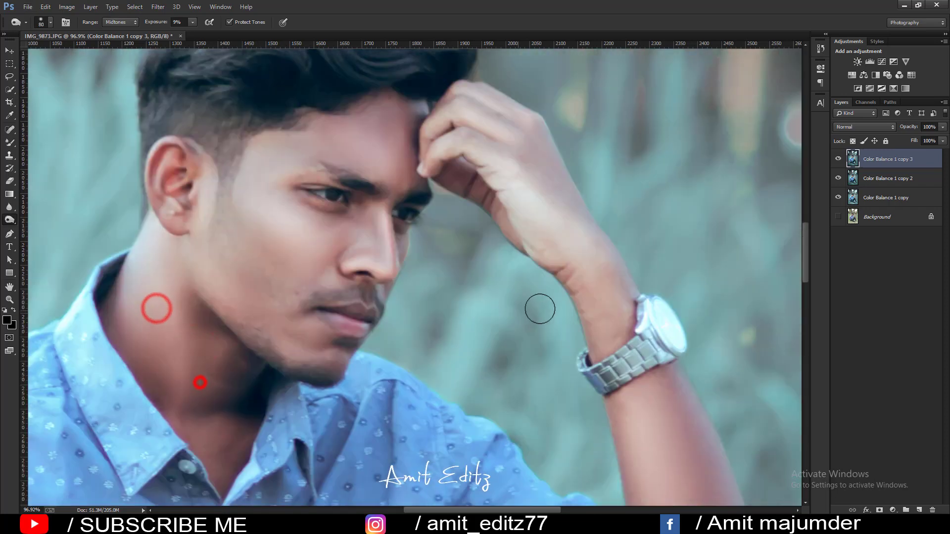
pyautogui.scroll(-2, 541, 311)
pyautogui.scroll(-1, 541, 312)
pyautogui.scroll(2, 541, 311)
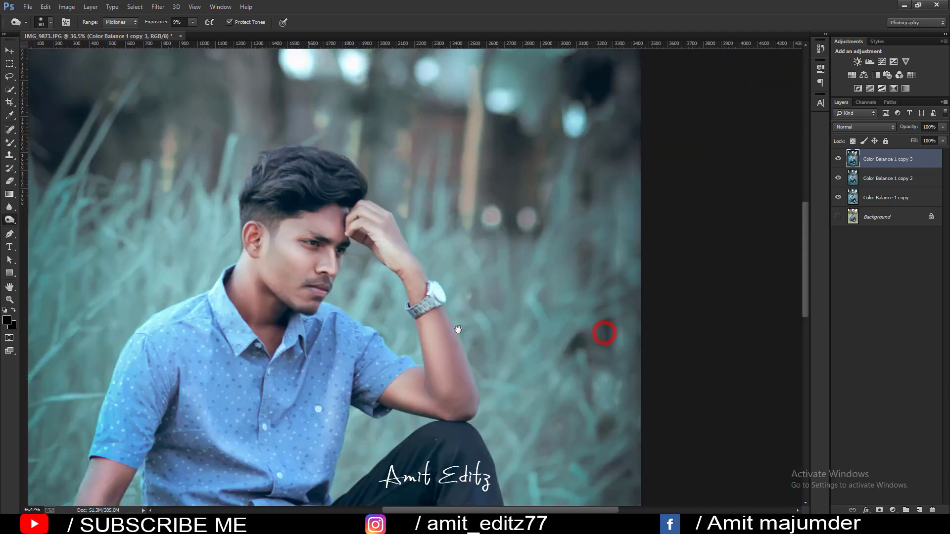
pyautogui.scroll(1, 462, 334)
# - With a larger brush, burn the forearm below the watch, the upper arm and shirt
pyautogui.click(434, 319)
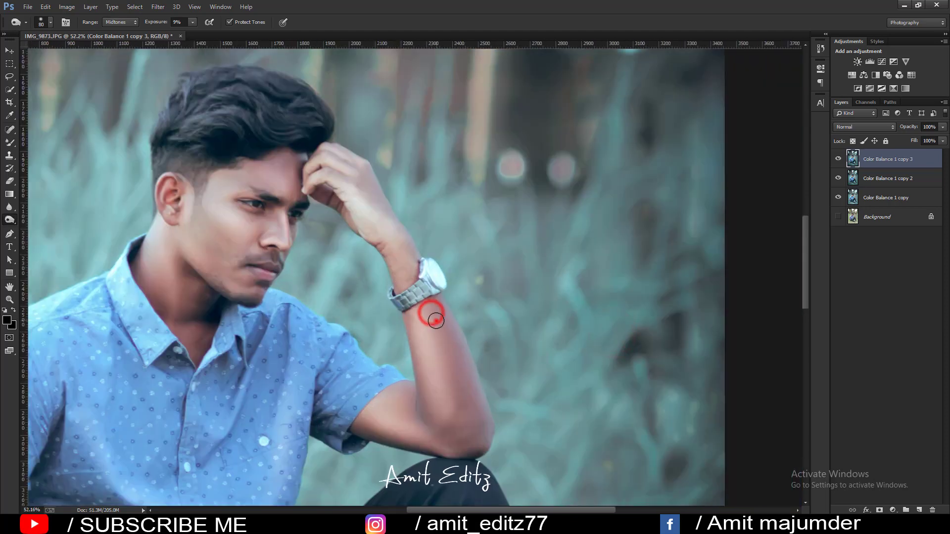
pyautogui.keyDown('alt'); pyautogui.rightClick(408, 337); pyautogui.keyUp('alt')
pyautogui.click(423, 414)
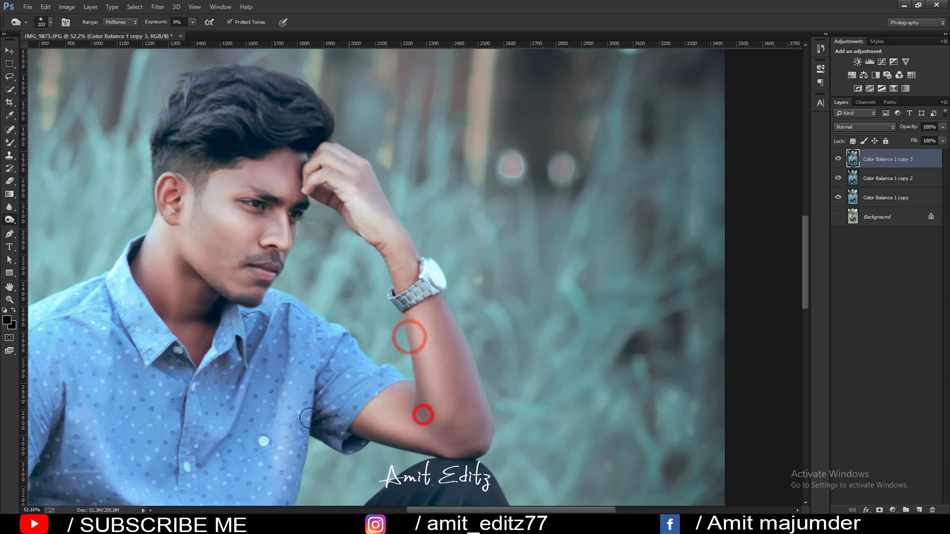
pyautogui.moveTo(255, 424); pyautogui.dragTo(438, 223)
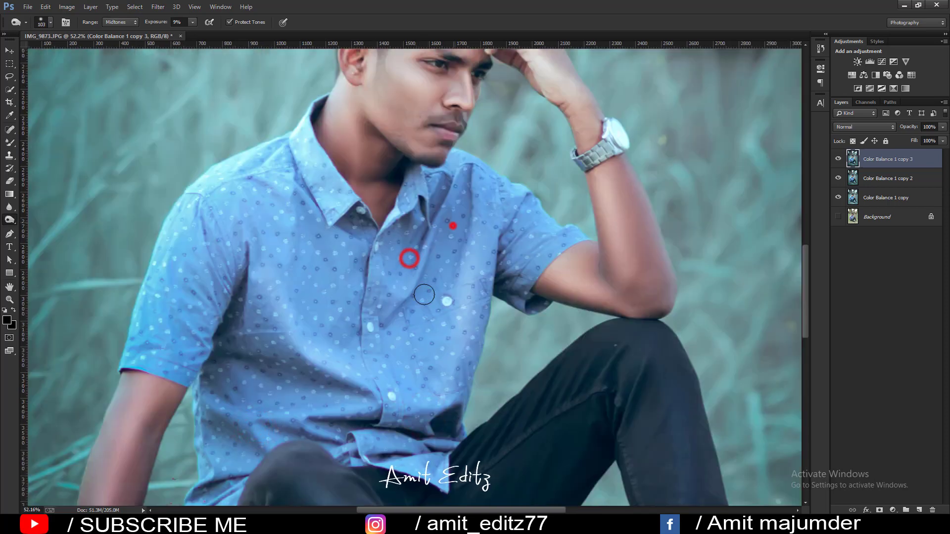
pyautogui.click(453, 225)
pyautogui.scroll(-2, 436, 237)
pyautogui.scroll(-2, 127, 467)
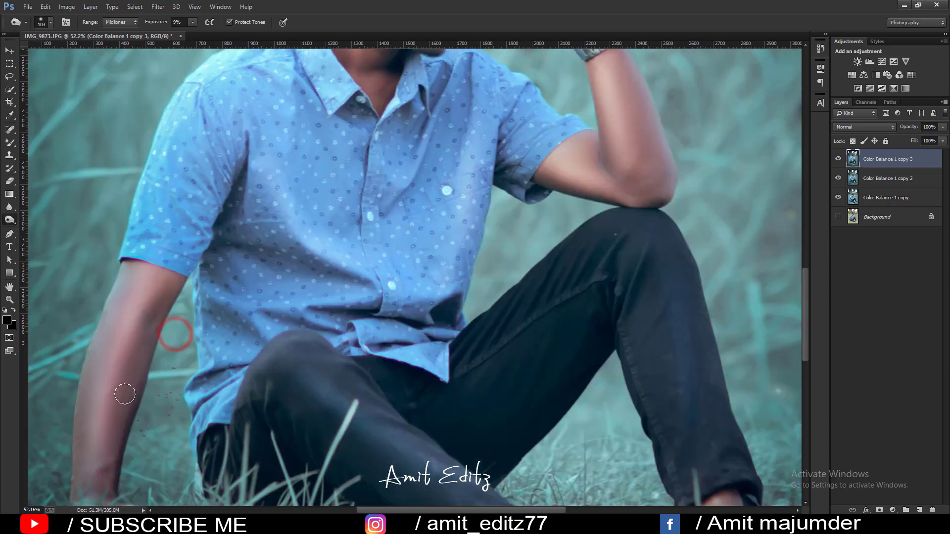
pyautogui.scroll(-2, 251, 309)
pyautogui.scroll(-3, 267, 324)
pyautogui.scroll(-1, 267, 324)
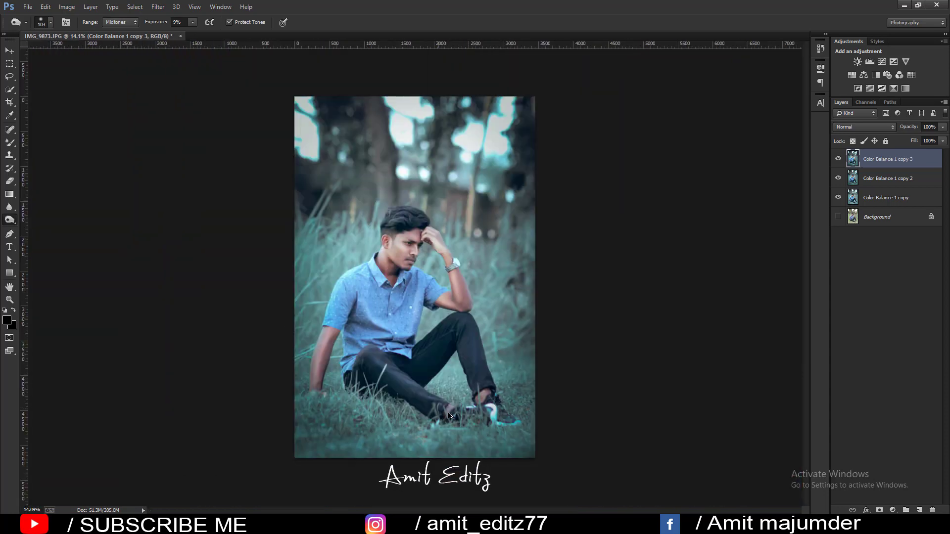
pyautogui.scroll(2, 451, 242)
pyautogui.scroll(2, 449, 229)
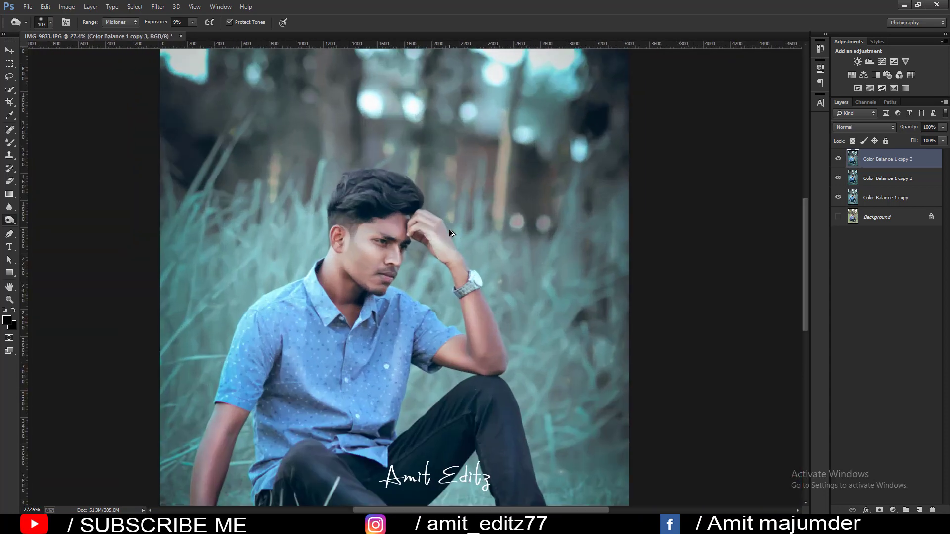
pyautogui.scroll(2, 449, 230)
pyautogui.scroll(2, 378, 236)
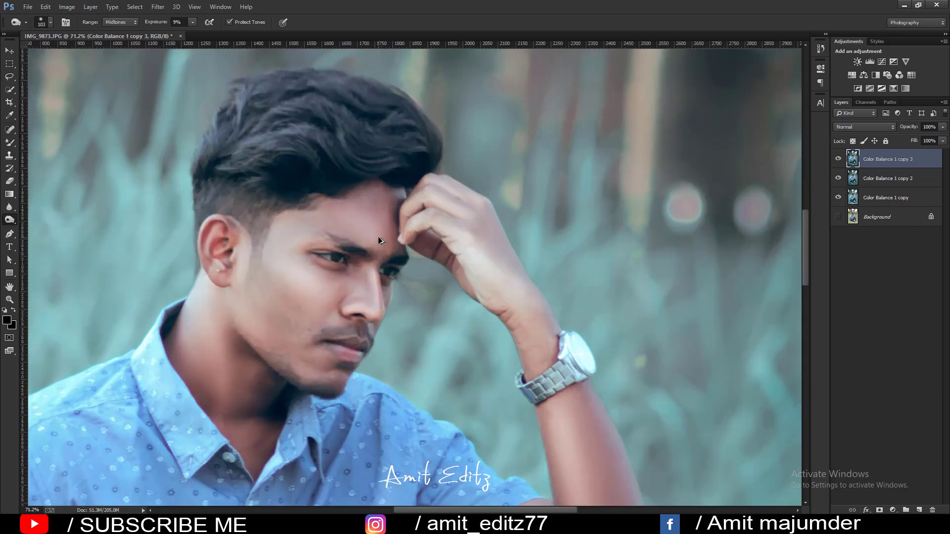
# - Zoom in on the face, shrink the brush and burn the forehead beside the hand
pyautogui.scroll(1, 373, 229)
pyautogui.scroll(1, 373, 230)
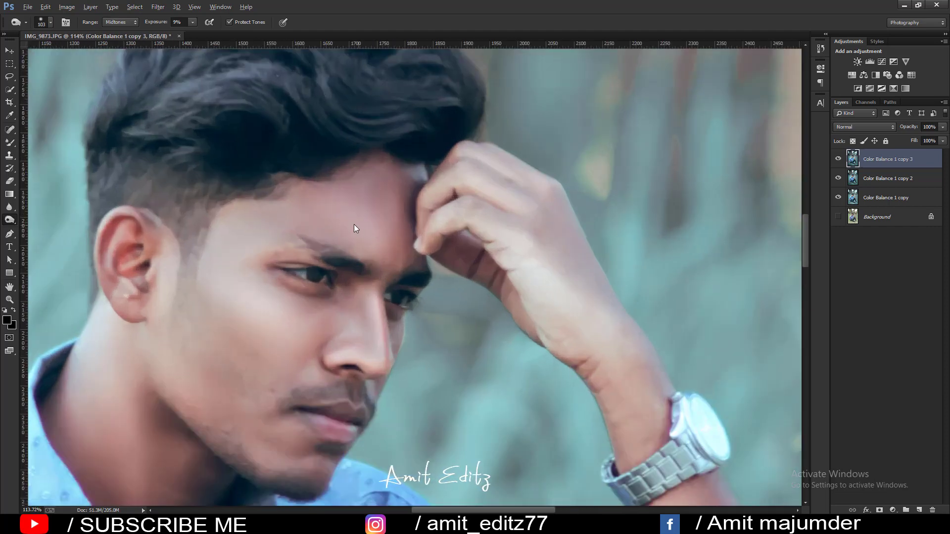
pyautogui.press('[')
pyautogui.press('[')
pyautogui.scroll(2, 366, 247)
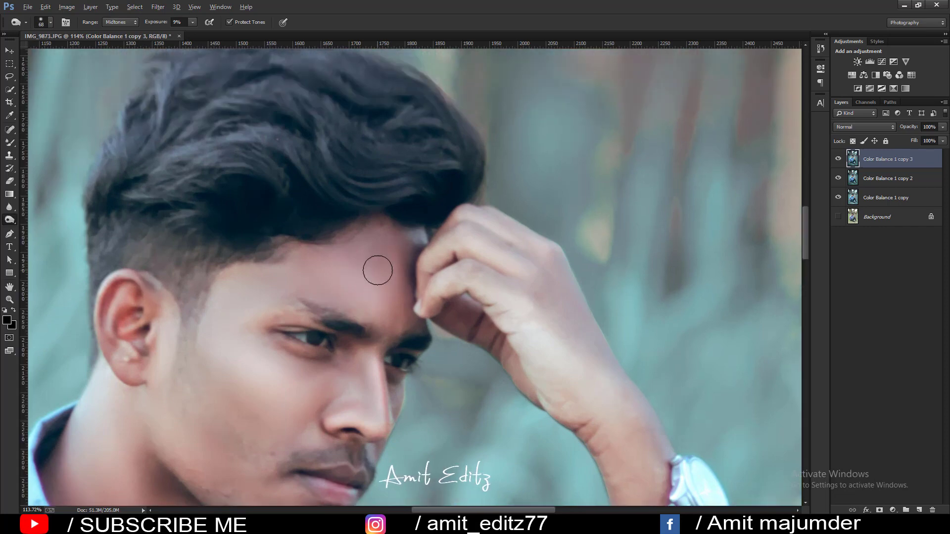
pyautogui.moveTo(377, 270)
pyautogui.mouseDown()
pyautogui.moveTo(387, 277)
pyautogui.moveTo(409, 235)
pyautogui.moveTo(413, 269)
pyautogui.mouseUp()
# - Switch back to the Dodge tool and shrink its brush
pyautogui.rightClick(9, 220)
pyautogui.click(34, 215)
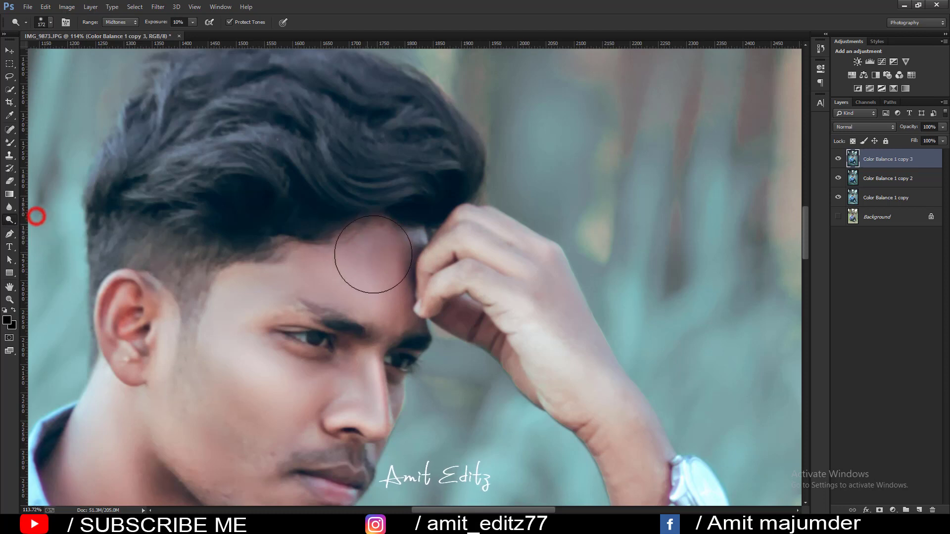
pyautogui.moveTo(394, 253)
pyautogui.mouseDown()
pyautogui.moveTo(377, 250)
pyautogui.moveTo(406, 319)
pyautogui.mouseUp()
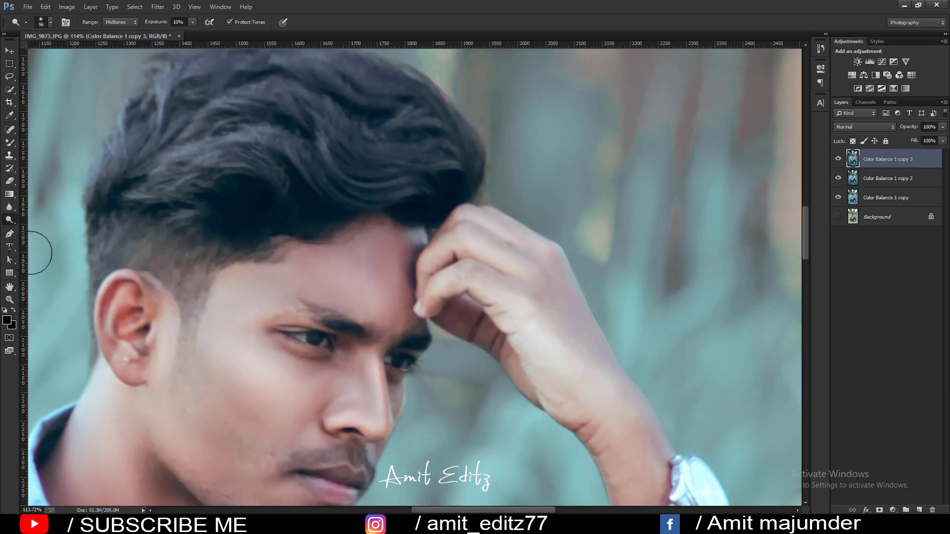
# - Smooth the forehead and cheek with the Mixer Brush at about 80 px
pyautogui.click(13, 144)
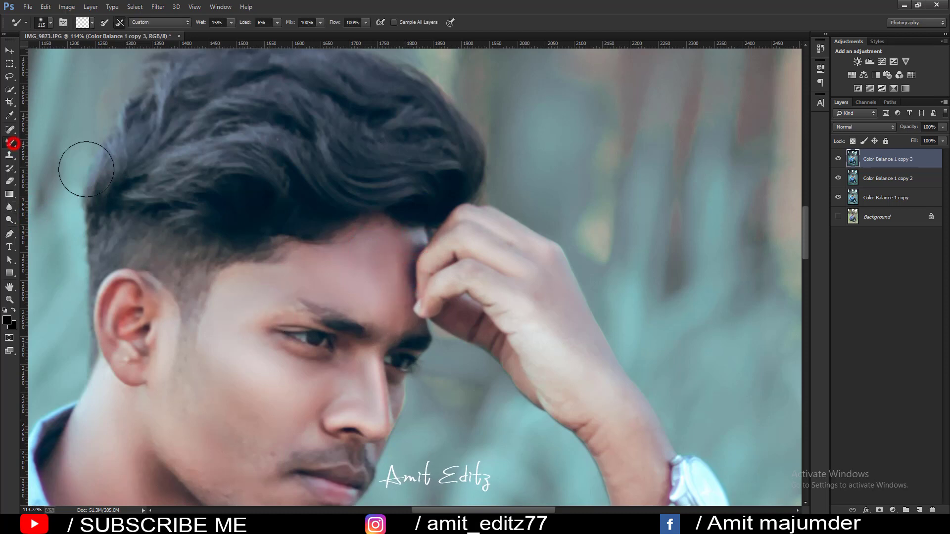
pyautogui.keyDown('alt'); pyautogui.rightClick(395, 244); pyautogui.keyUp('alt')
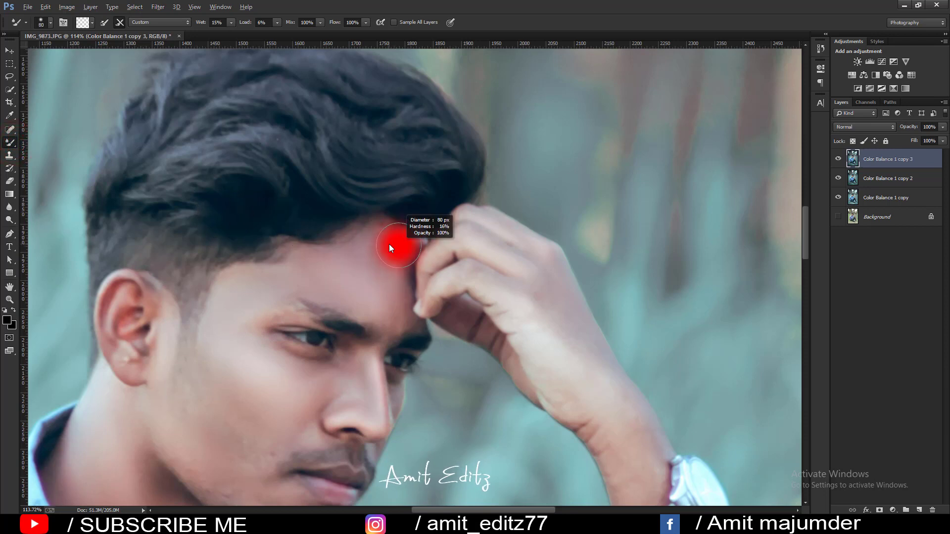
pyautogui.moveTo(360, 254)
pyautogui.mouseDown()
pyautogui.moveTo(390, 252)
pyautogui.moveTo(261, 294)
pyautogui.moveTo(229, 293)
pyautogui.mouseUp()
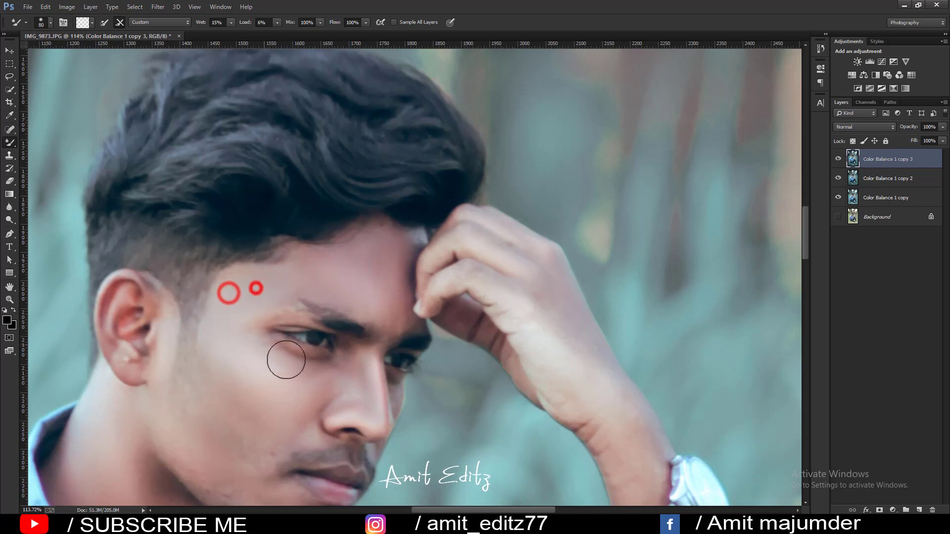
pyautogui.scroll(-2, 262, 369)
pyautogui.moveTo(257, 381)
pyautogui.mouseDown()
pyautogui.moveTo(218, 335)
pyautogui.moveTo(203, 361)
pyautogui.moveTo(207, 396)
pyautogui.mouseUp()
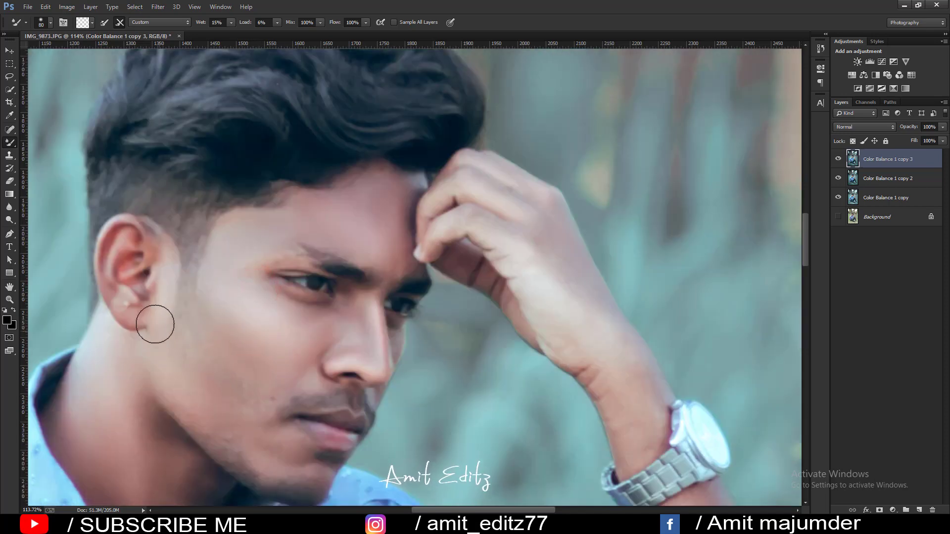
# - At about 40 px, blend the ear, nose tip, upper lip, cheek and chin
pyautogui.press('[')
pyautogui.press('[')
pyautogui.press('[')
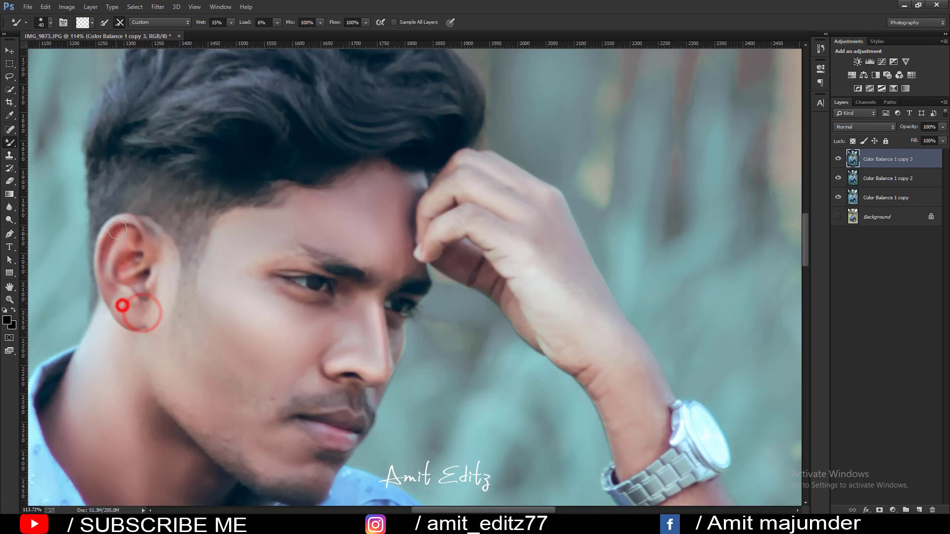
pyautogui.moveTo(117, 230); pyautogui.dragTo(123, 303)
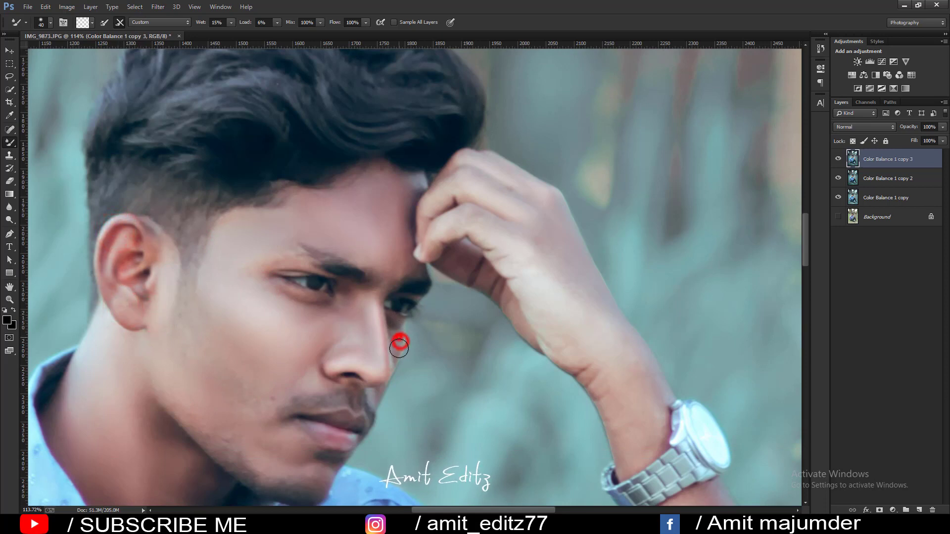
pyautogui.moveTo(381, 395)
pyautogui.mouseDown()
pyautogui.moveTo(313, 389)
pyautogui.moveTo(312, 380)
pyautogui.mouseUp()
pyautogui.click(239, 358)
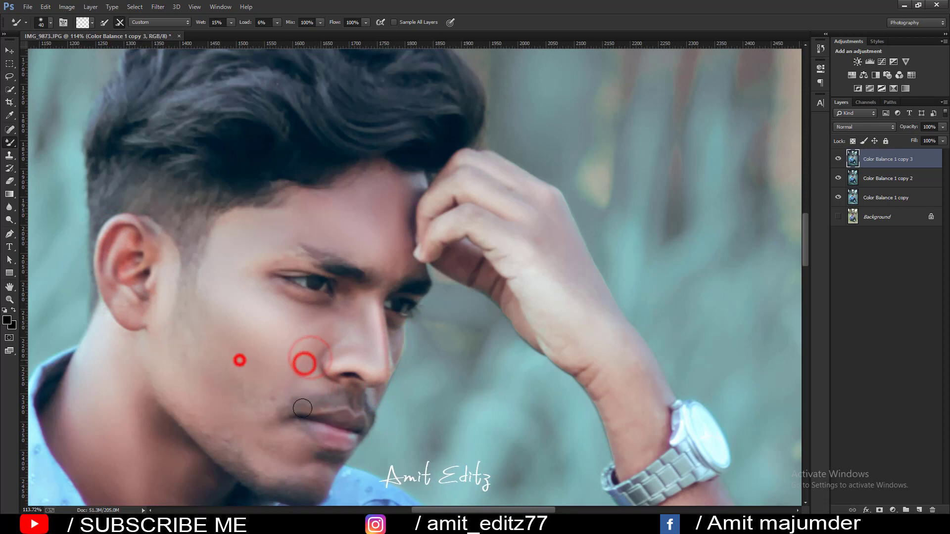
pyautogui.click(291, 432)
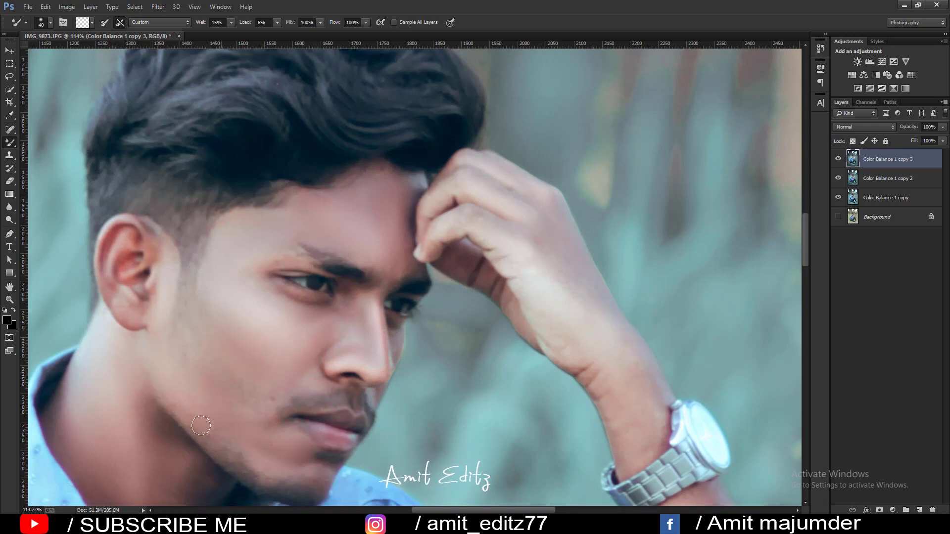
pyautogui.moveTo(283, 396); pyautogui.dragTo(265, 396)
pyautogui.scroll(-3, 298, 312)
pyautogui.scroll(-1, 298, 304)
pyautogui.scroll(-1, 297, 304)
# - Dodge the skin along the side of the nose in Midtones
pyautogui.scroll(-1, 298, 305)
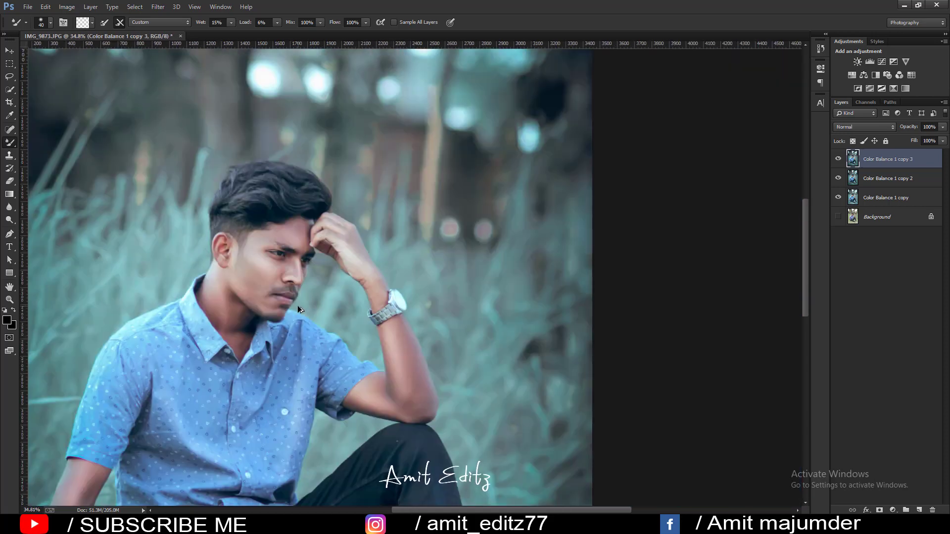
pyautogui.scroll(-1, 298, 304)
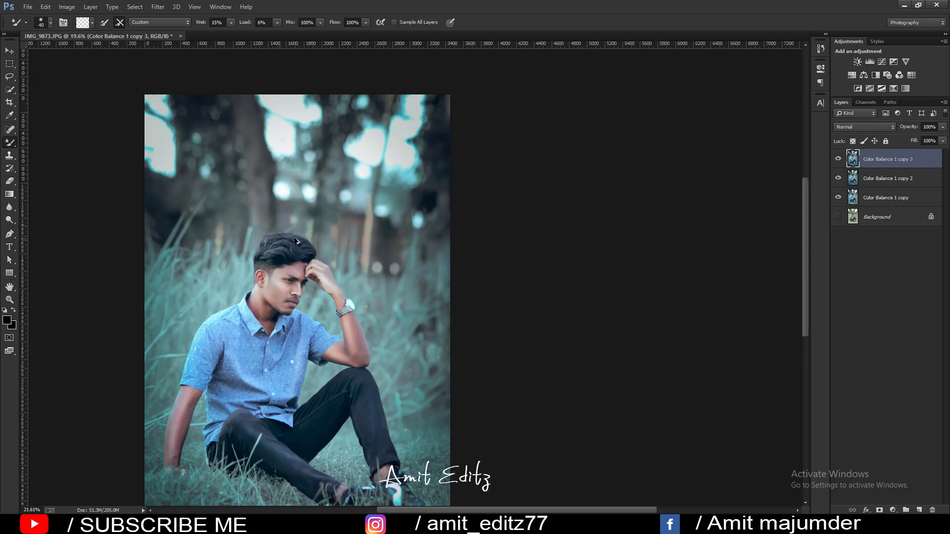
pyautogui.scroll(3, 296, 240)
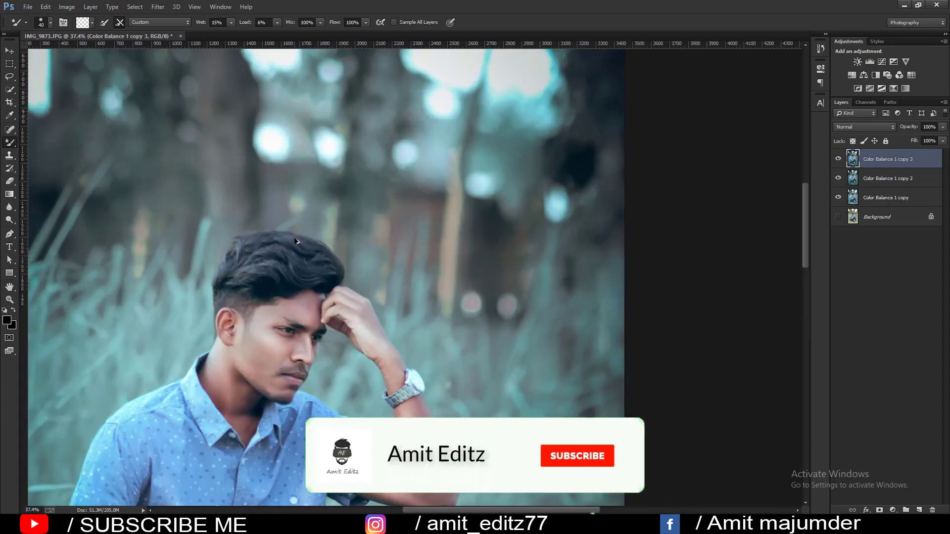
pyautogui.scroll(2, 319, 355)
pyautogui.click(7, 220)
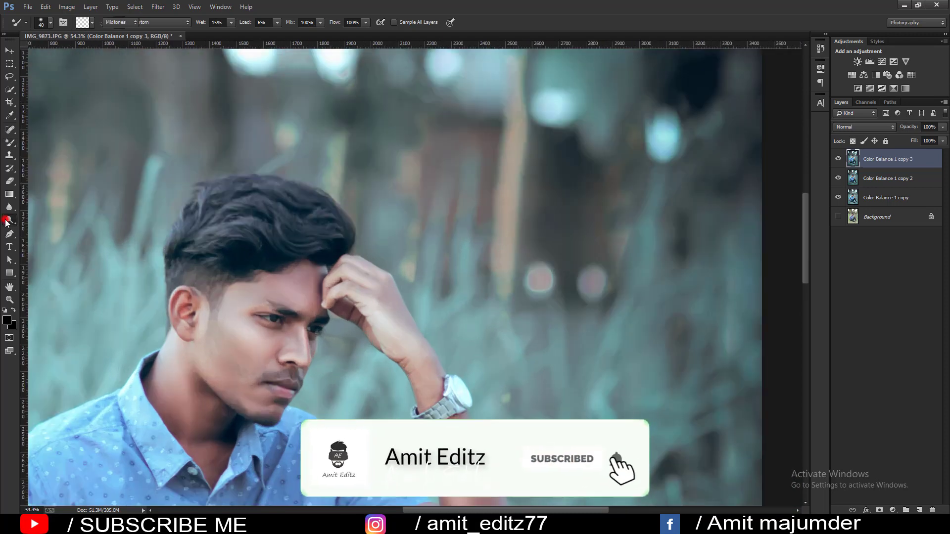
pyautogui.scroll(1, 318, 343)
pyautogui.scroll(1, 319, 343)
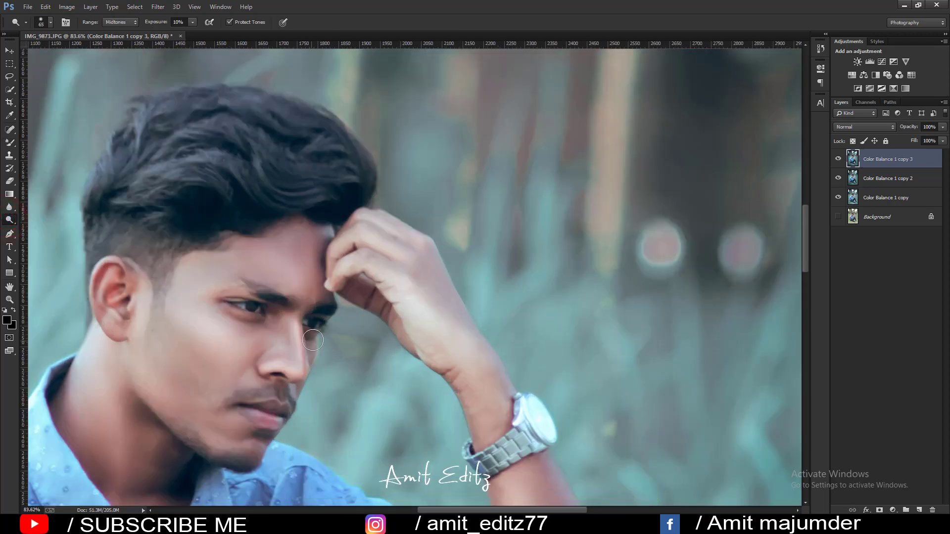
pyautogui.moveTo(312, 340); pyautogui.dragTo(309, 371)
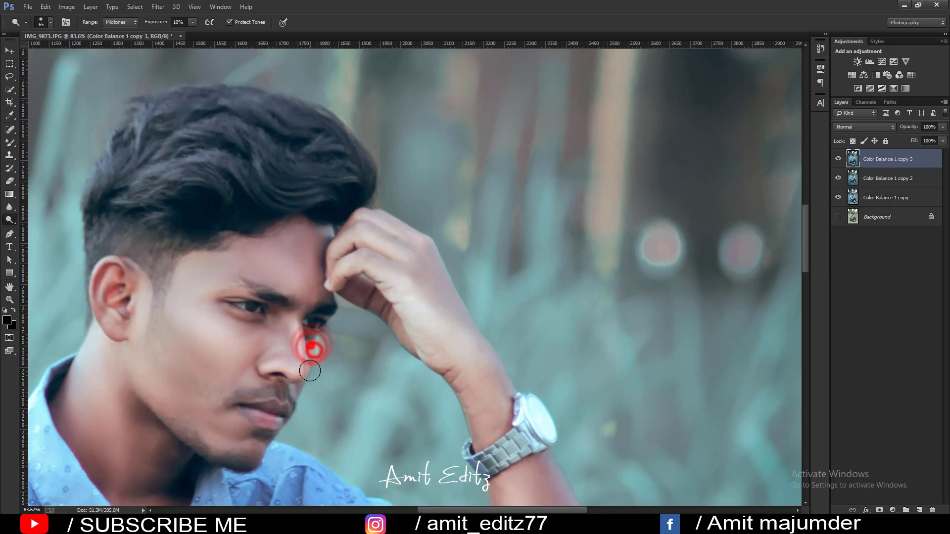
# - Enlarge the dodge brush and brighten the skin at the elbow
pyautogui.scroll(-6, 360, 343)
pyautogui.scroll(-2, 365, 344)
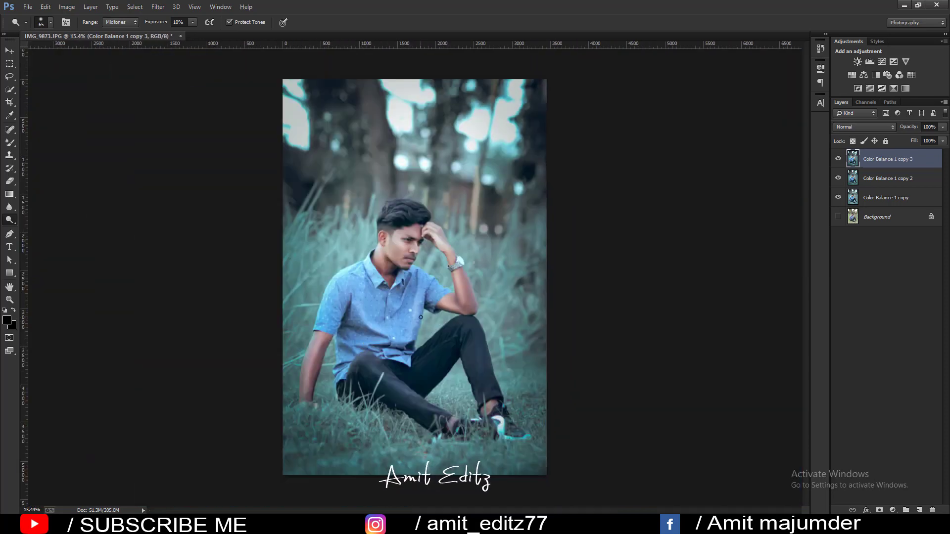
pyautogui.scroll(1, 440, 261)
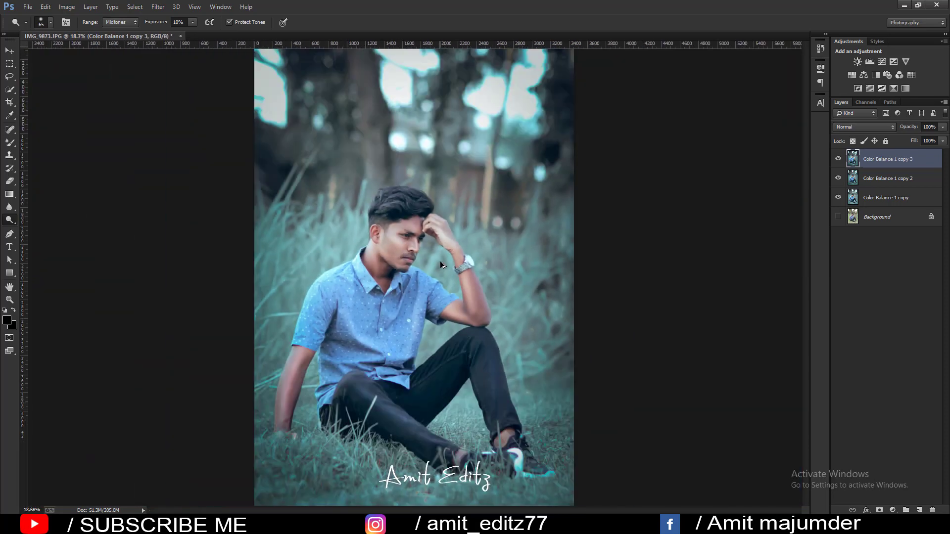
pyautogui.scroll(3, 440, 260)
pyautogui.scroll(2, 472, 304)
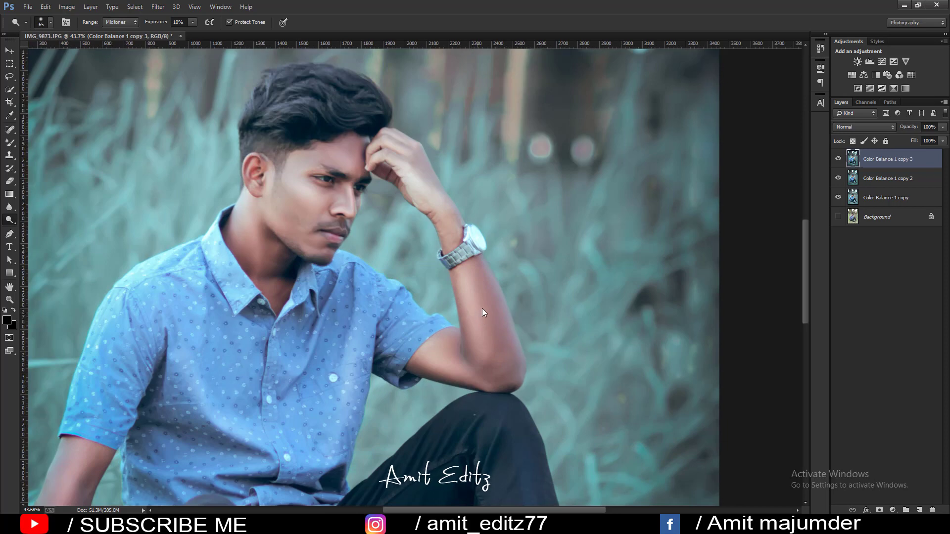
pyautogui.press(']')
pyautogui.press(']')
pyautogui.press(']')
pyautogui.click(495, 374)
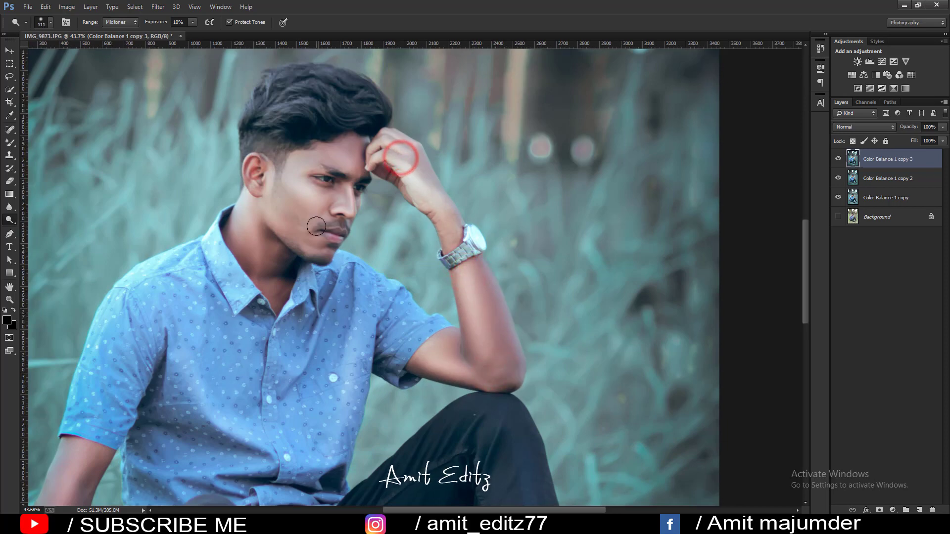
pyautogui.scroll(-3, 316, 227)
pyautogui.scroll(2, 297, 237)
pyautogui.scroll(1, 289, 243)
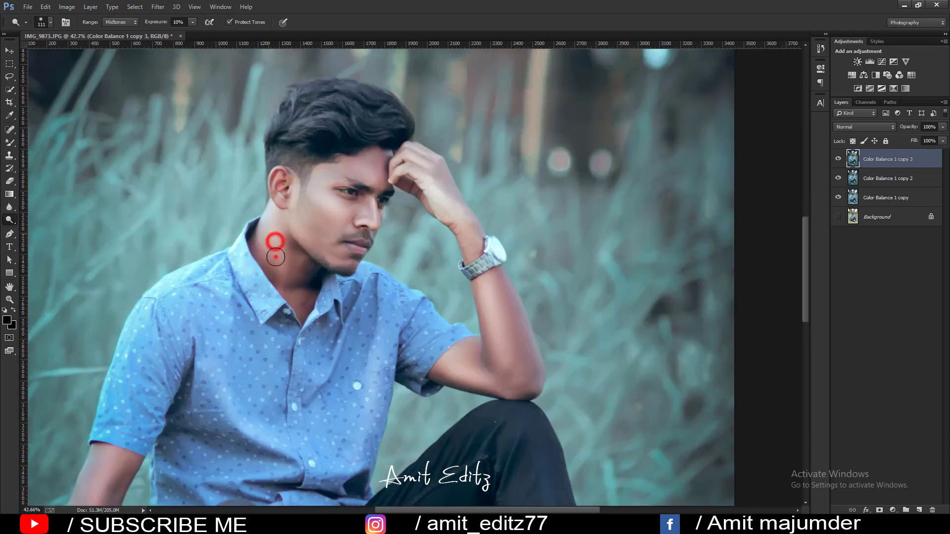
# - Lighten the skin down the neck and along the arm and elbow
pyautogui.moveTo(275, 257); pyautogui.dragTo(302, 321)
pyautogui.scroll(-2, 302, 322)
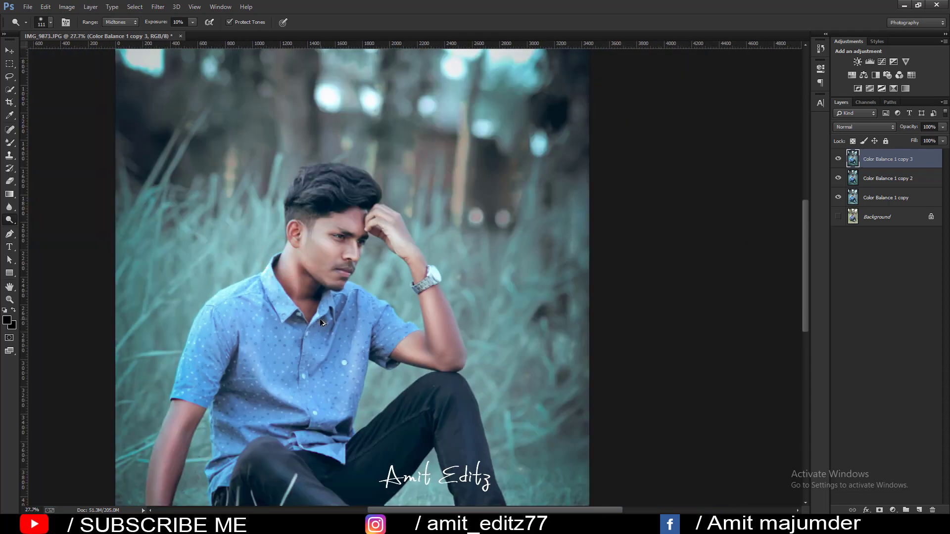
pyautogui.scroll(-2, 319, 318)
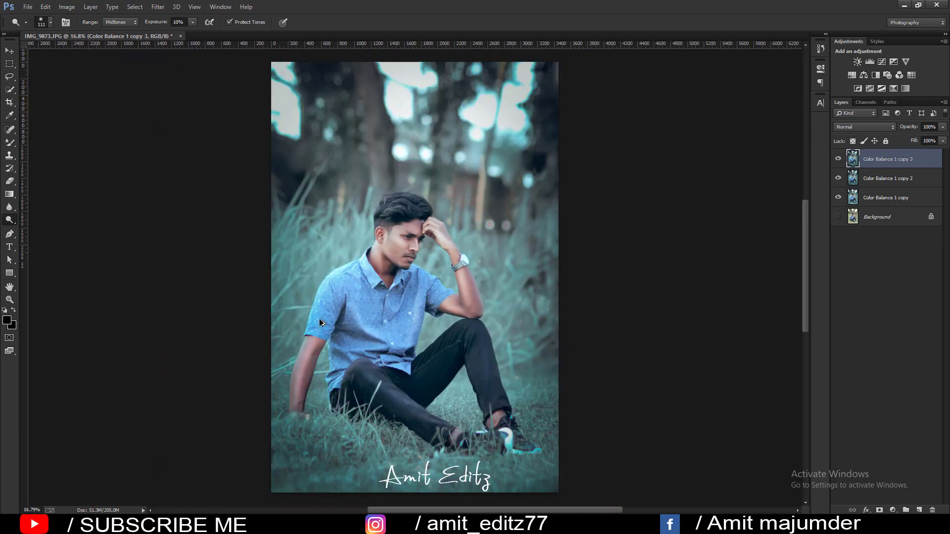
pyautogui.scroll(2, 331, 380)
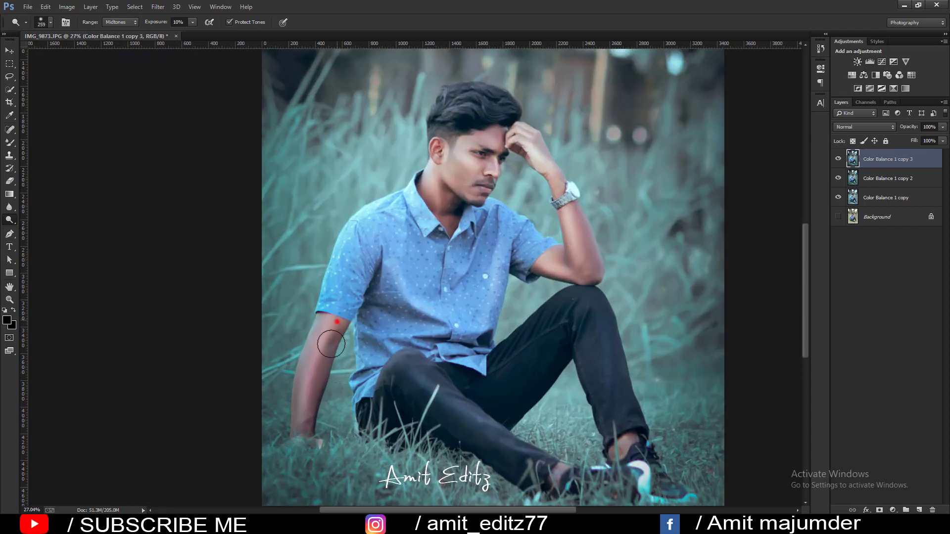
pyautogui.moveTo(332, 329); pyautogui.dragTo(336, 321)
pyautogui.scroll(-2, 514, 276)
pyautogui.scroll(-2, 514, 277)
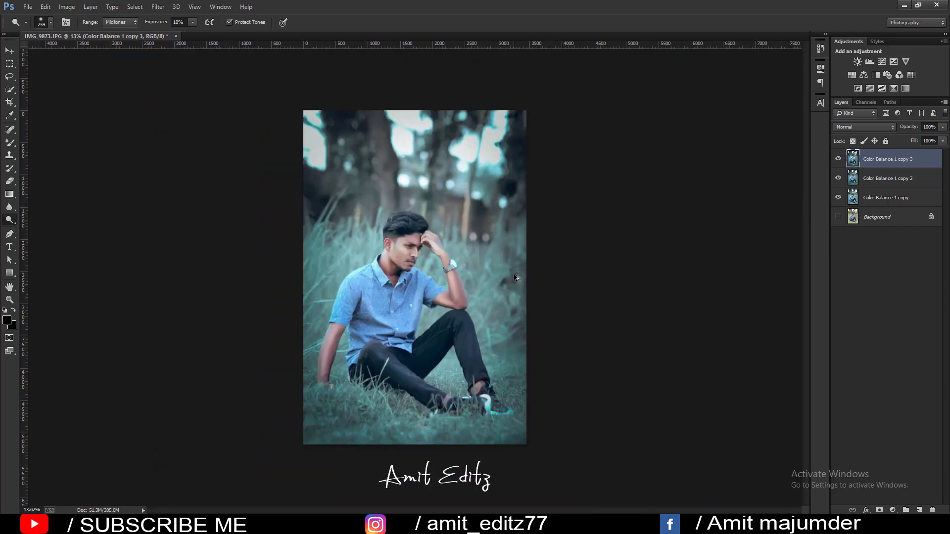
pyautogui.scroll(1, 514, 277)
# - Select the three Color Balance 1 copy layers and merge them into one layer
pyautogui.keyDown('shift'); pyautogui.click(904, 173); pyautogui.keyUp('shift')
pyautogui.keyDown('shift'); pyautogui.click(901, 196); pyautogui.keyUp('shift')
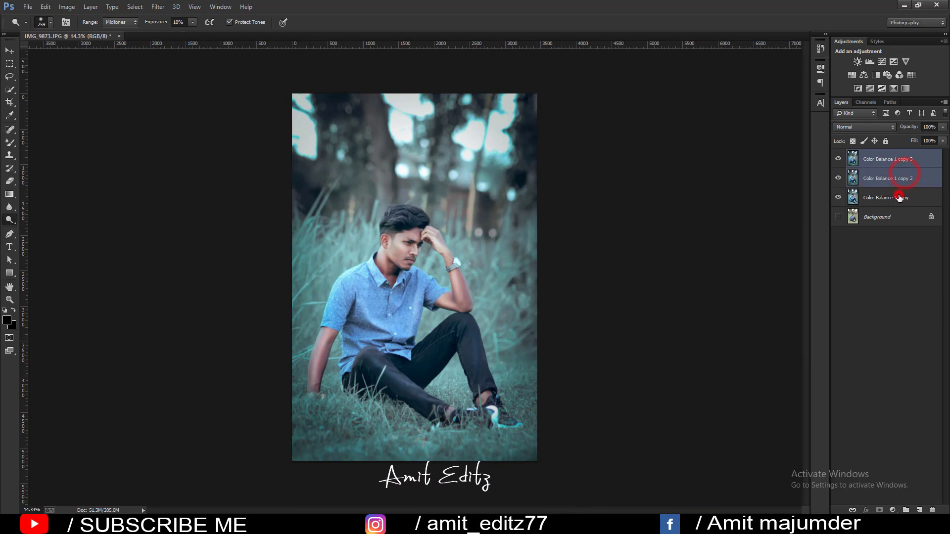
pyautogui.rightClick(900, 194)
pyautogui.click(807, 360)
pyautogui.scroll(1, 487, 278)
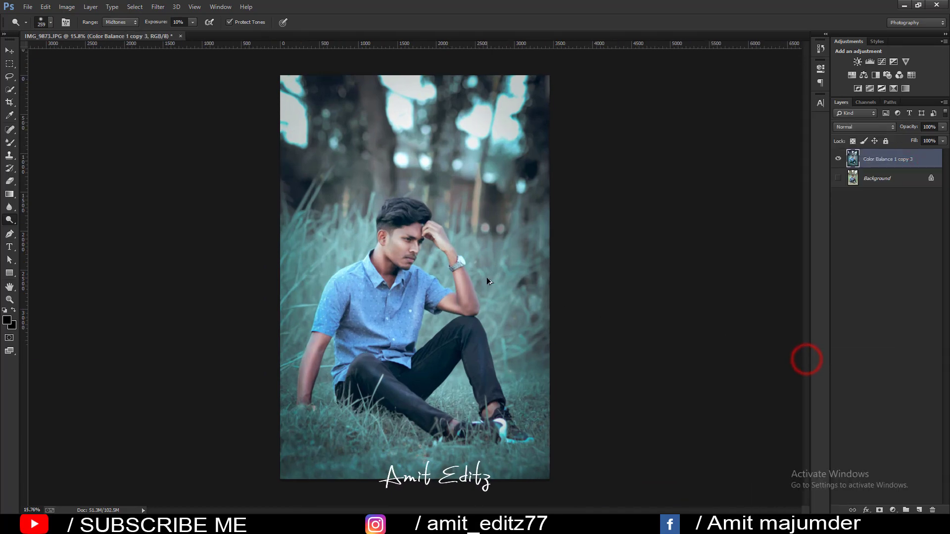
pyautogui.scroll(-1, 486, 278)
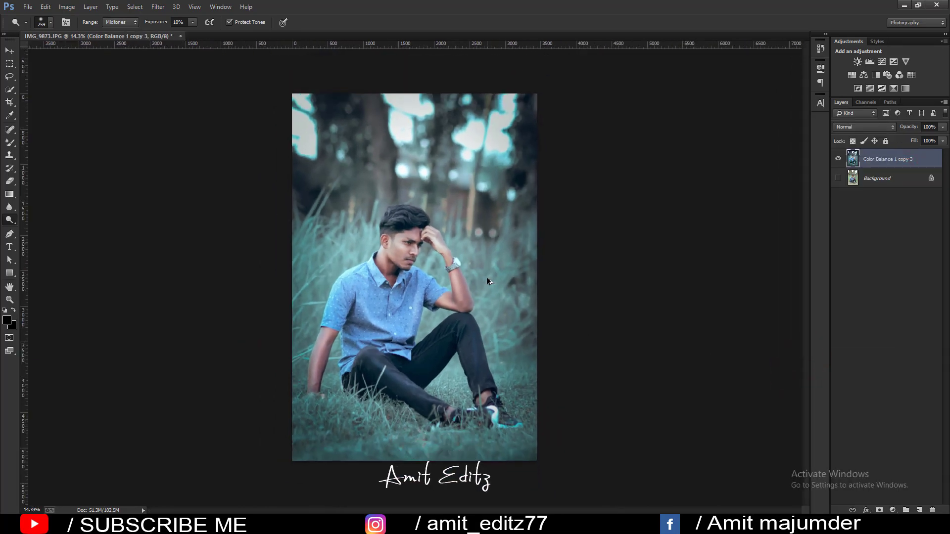
pyautogui.scroll(1, 649, 370)
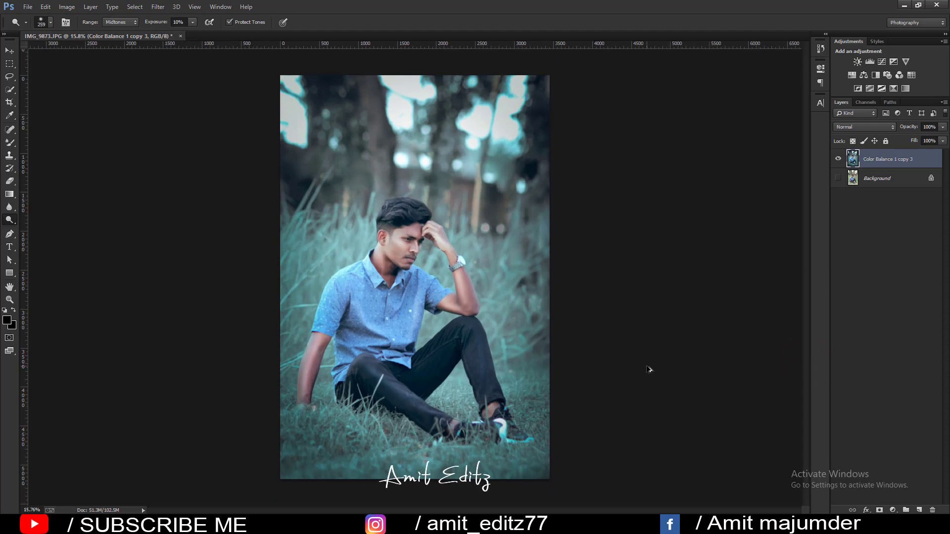
pyautogui.click(893, 511)
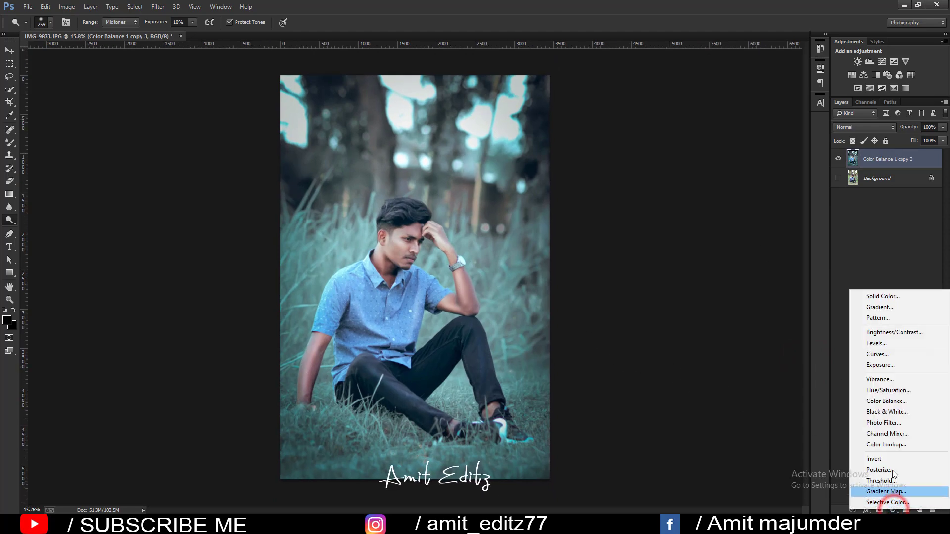
# - Add a Color Balance adjustment layer and nudge the highlights slightly blue and toward magenta
pyautogui.click(887, 399)
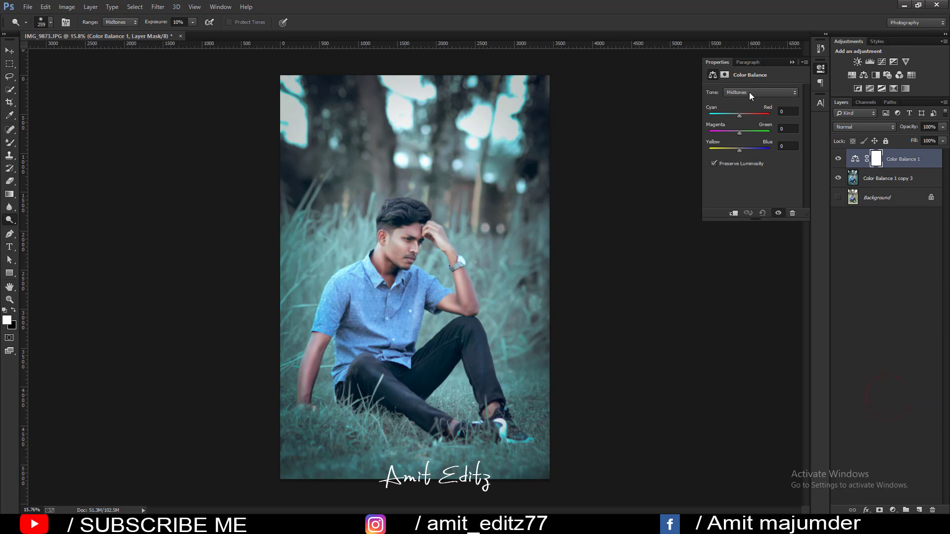
pyautogui.click(749, 92)
pyautogui.click(739, 116)
pyautogui.moveTo(739, 149); pyautogui.dragTo(743, 146)
pyautogui.moveTo(740, 135); pyautogui.dragTo(740, 115)
# - Shift the Color Balance midtones further toward blue
pyautogui.click(745, 92)
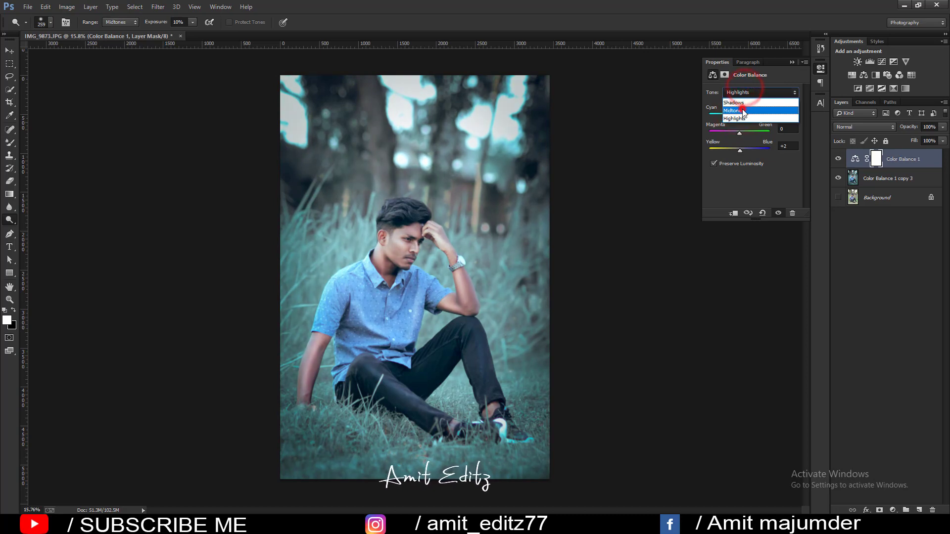
pyautogui.click(737, 105)
pyautogui.moveTo(739, 149); pyautogui.dragTo(734, 148)
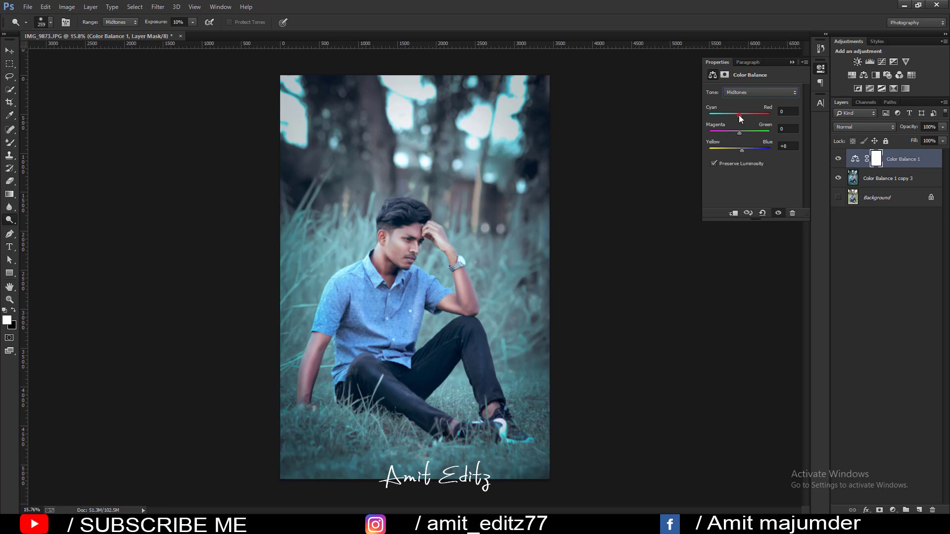
# - Set midtones Cyan-Red to -16, then retune shadows Yellow-Blue, Magenta-Green and Cyan-Red toward cyan
pyautogui.moveTo(739, 116); pyautogui.dragTo(735, 117)
pyautogui.click(743, 92)
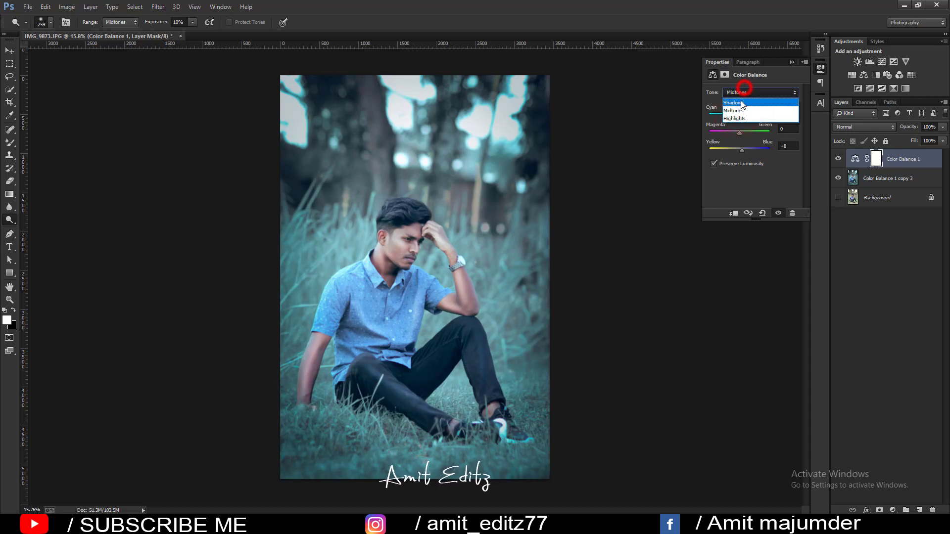
pyautogui.click(740, 101)
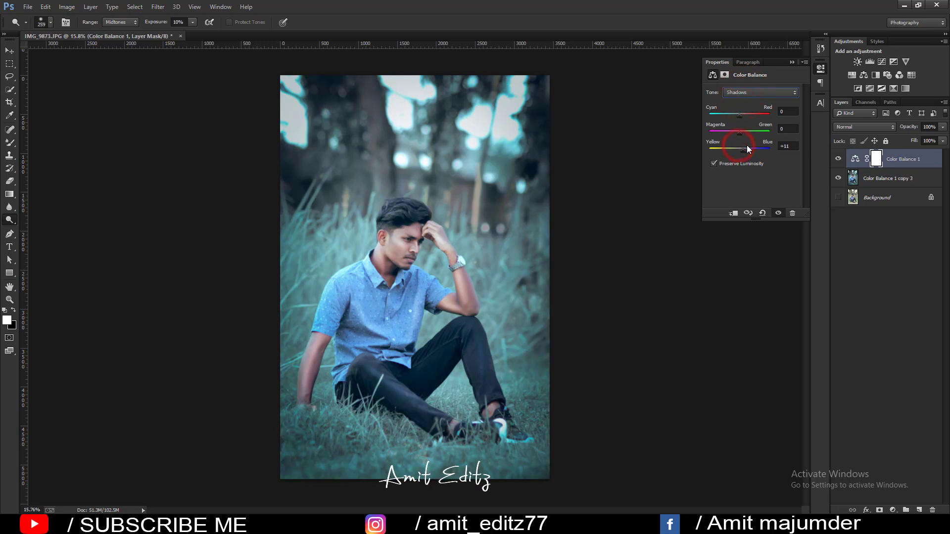
pyautogui.moveTo(747, 146); pyautogui.dragTo(742, 144)
pyautogui.moveTo(740, 144); pyautogui.dragTo(742, 132)
pyautogui.moveTo(740, 132); pyautogui.dragTo(741, 135)
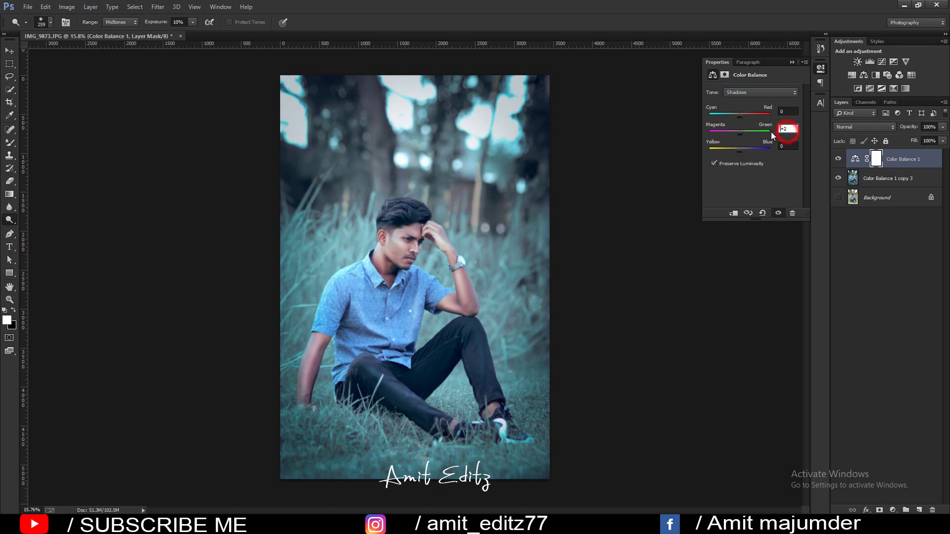
pyautogui.click(789, 129)
pyautogui.moveTo(740, 114); pyautogui.dragTo(734, 114)
pyautogui.click(792, 63)
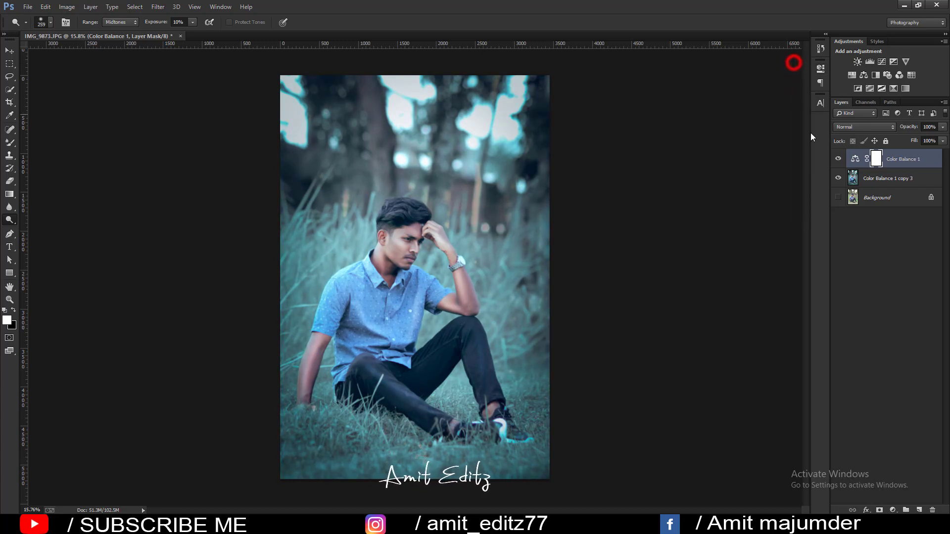
# - Merge the grading layers with Merge Layers, then duplicate the resulting Color Balance 1 layer
pyautogui.rightClick(903, 178)
pyautogui.click(816, 356)
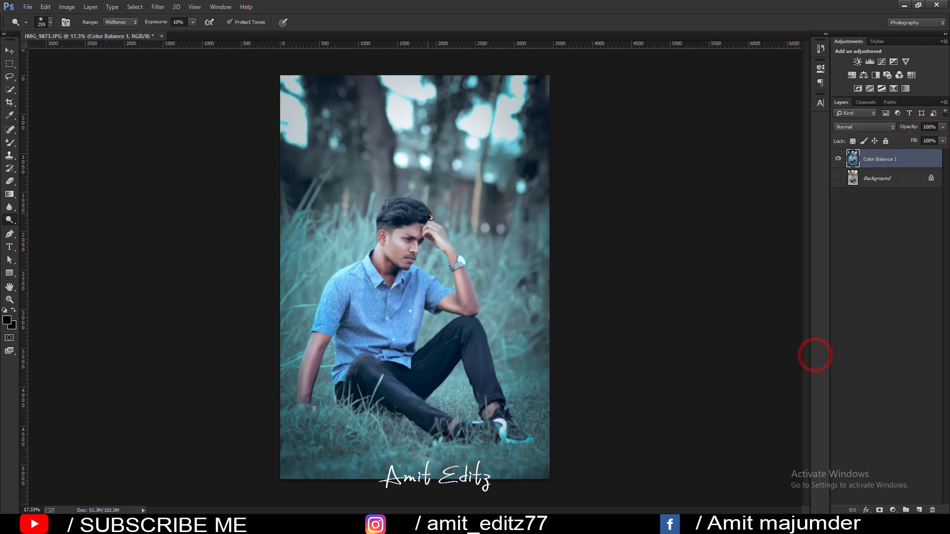
pyautogui.scroll(3, 428, 216)
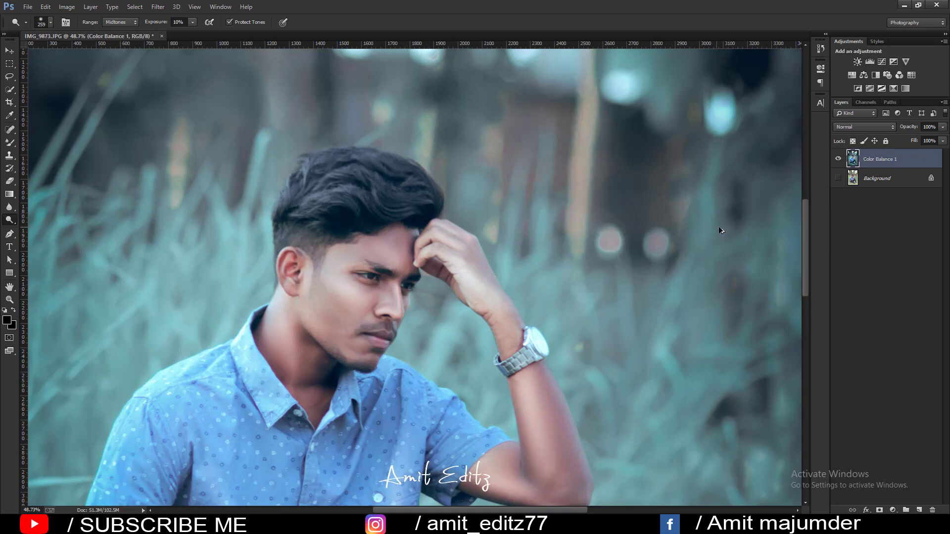
pyautogui.scroll(-3, 721, 231)
pyautogui.moveTo(894, 159); pyautogui.dragTo(916, 511)
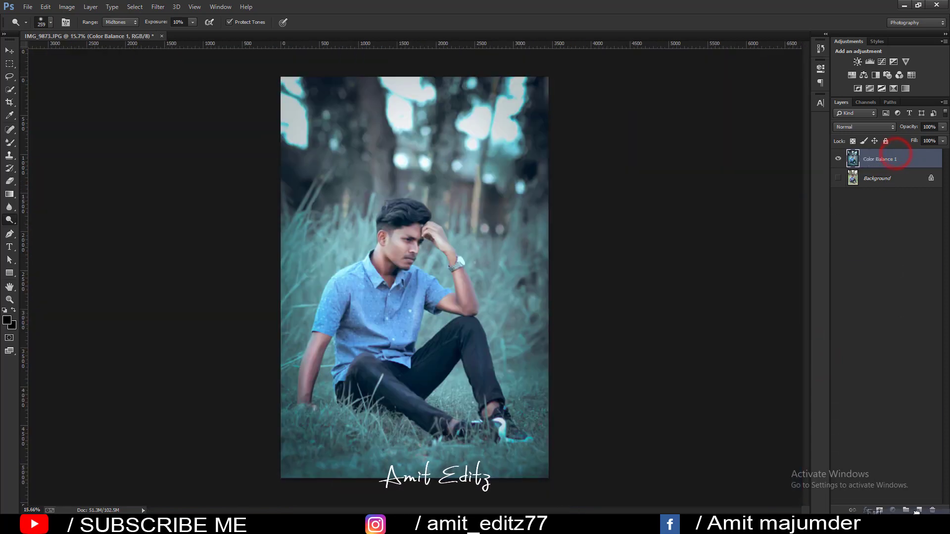
# - Apply Filter > Other > High Pass to the copy and blend it as Soft Light
pyautogui.click(157, 7)
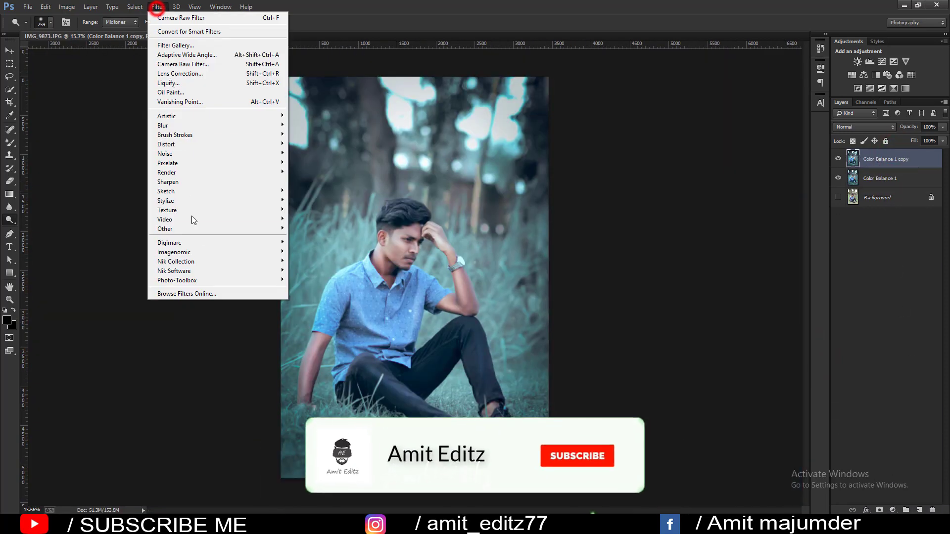
pyautogui.moveTo(165, 229)
pyautogui.click(305, 238)
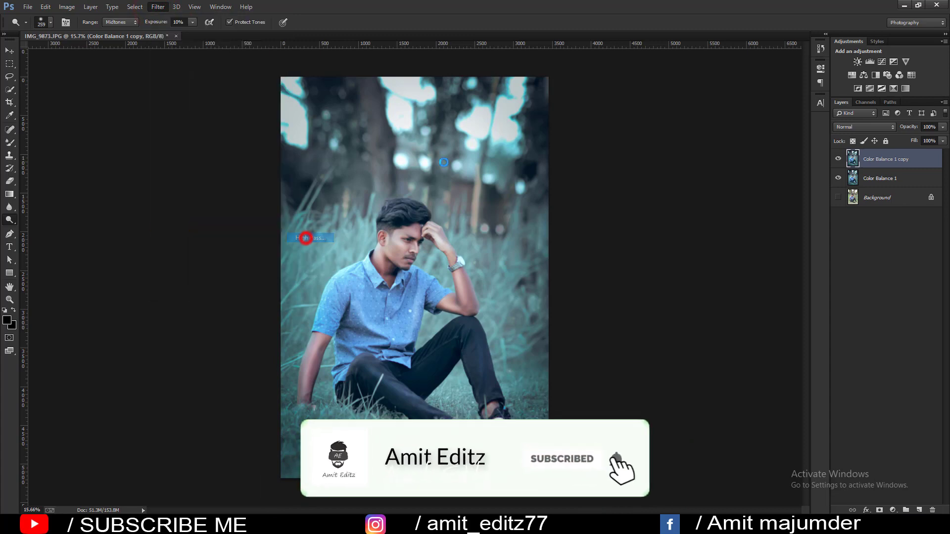
pyautogui.click(530, 135)
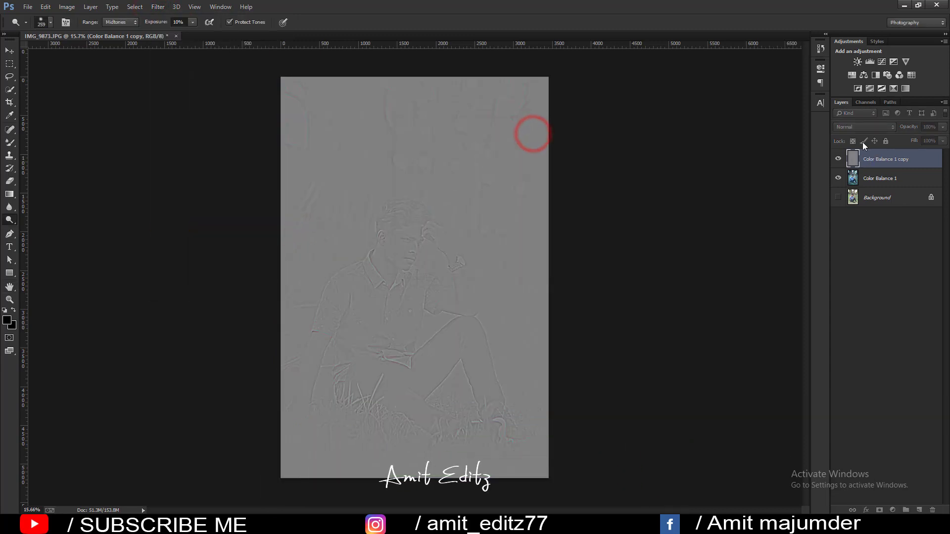
pyautogui.click(854, 127)
pyautogui.click(851, 265)
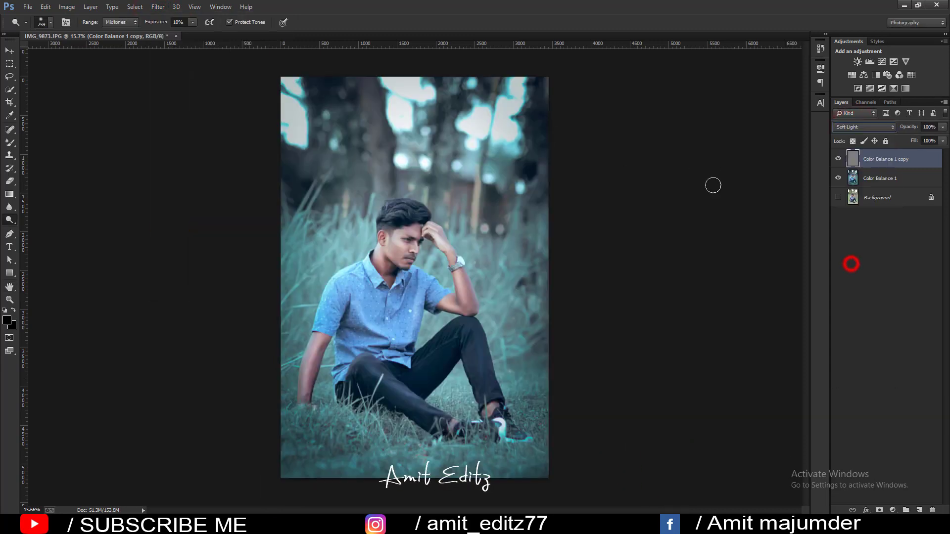
# - Toggle the Soft Light sharpening layer's visibility to compare, then bring up its merge options
pyautogui.click(10, 51)
pyautogui.scroll(5, 400, 254)
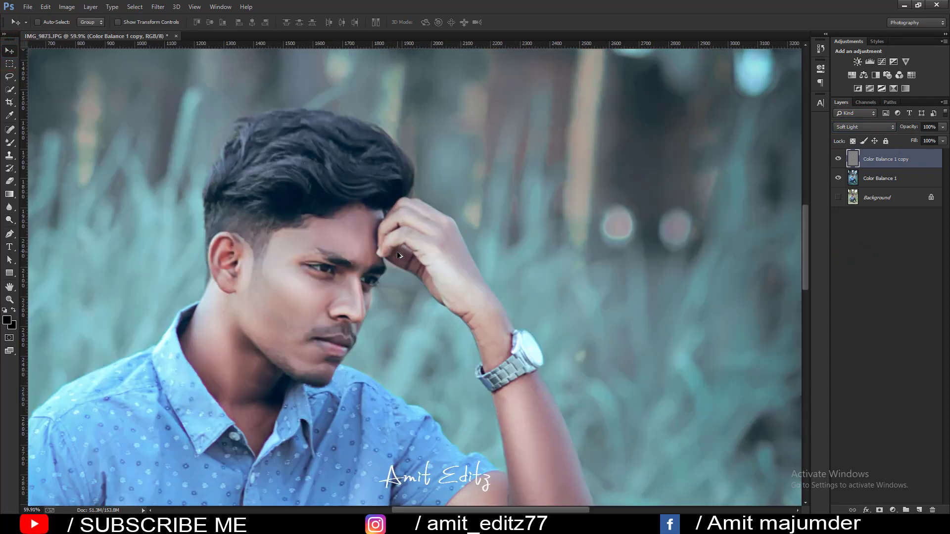
pyautogui.scroll(-6, 399, 255)
pyautogui.scroll(1, 441, 242)
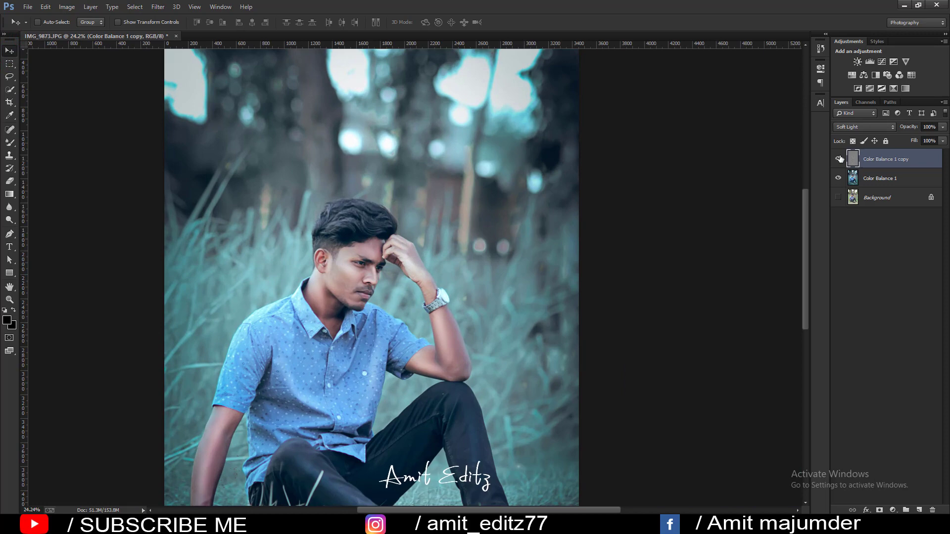
pyautogui.click(838, 159)
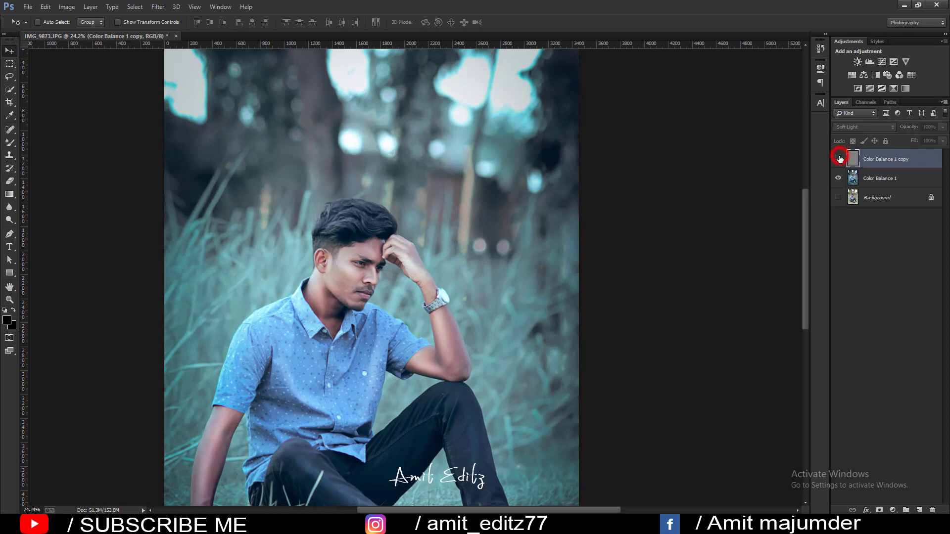
pyautogui.rightClick(888, 179)
pyautogui.click(786, 359)
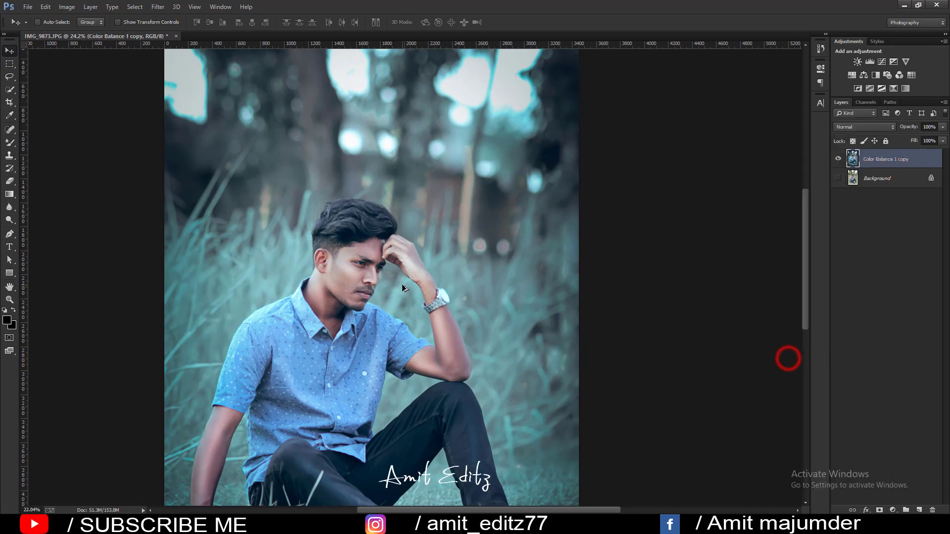
pyautogui.scroll(-4, 402, 284)
pyautogui.scroll(3, 399, 283)
pyautogui.scroll(2, 401, 284)
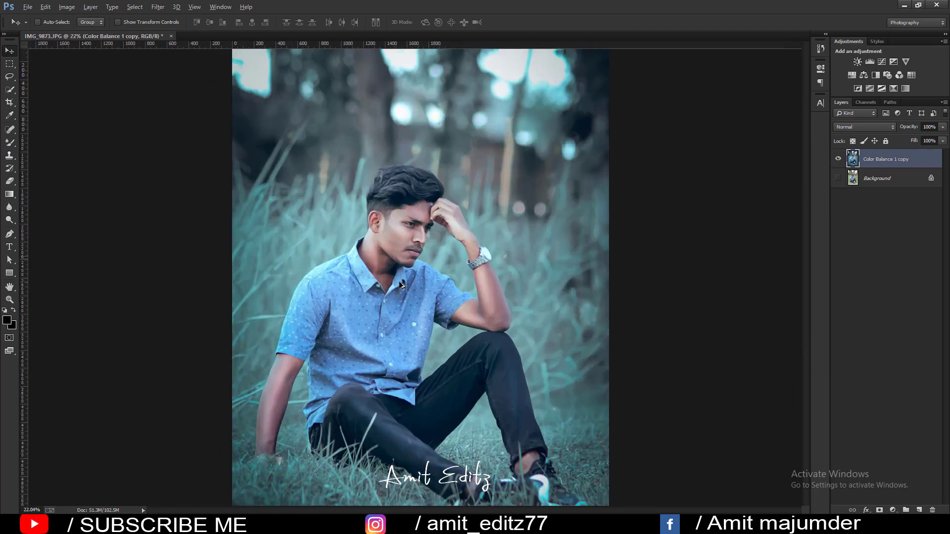
pyautogui.scroll(-1, 401, 285)
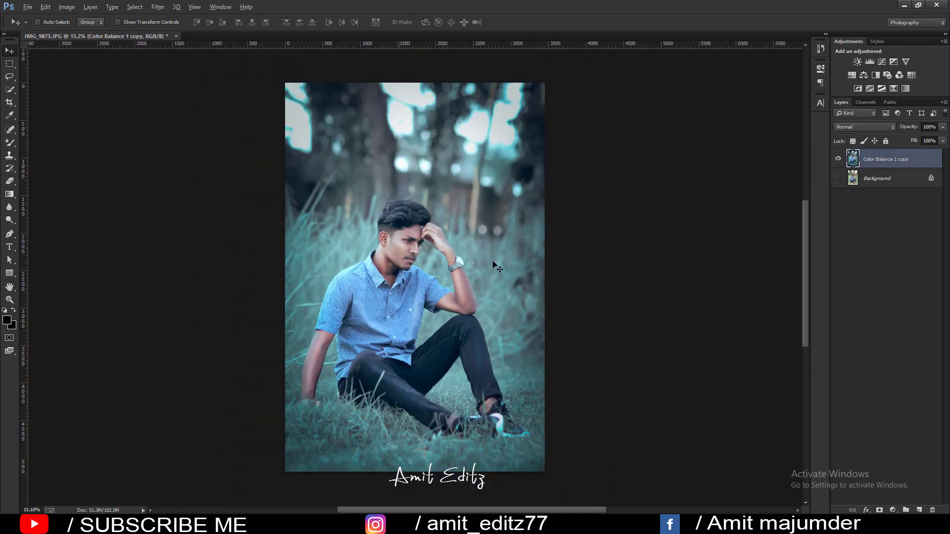
pyautogui.click(837, 159)
pyautogui.click(836, 160)
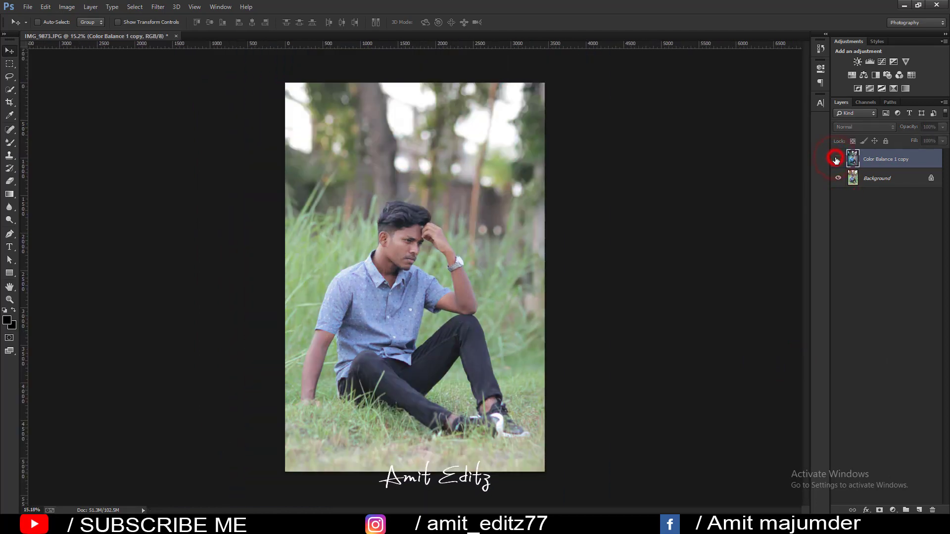
pyautogui.click(837, 159)
pyautogui.click(836, 159)
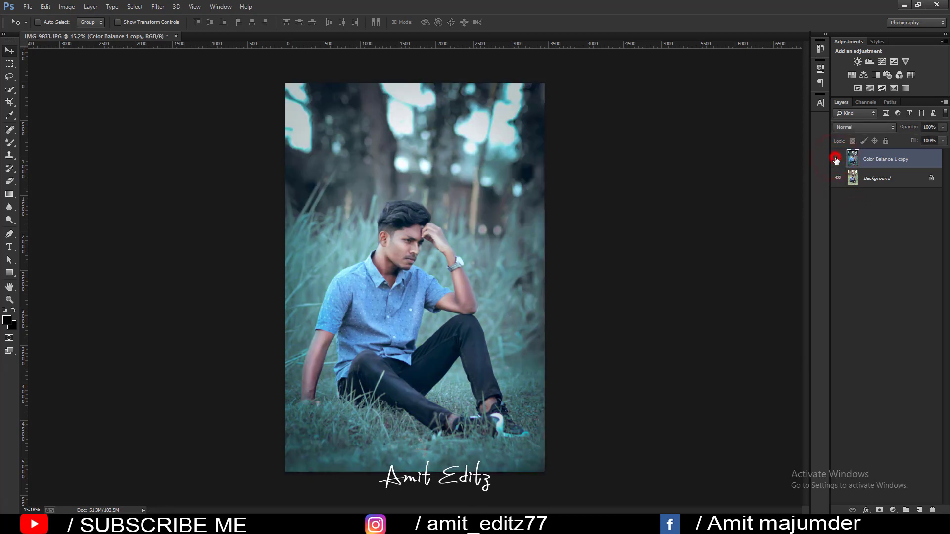
pyautogui.click(836, 160)
pyautogui.click(836, 159)
pyautogui.hotkey('ctrl', '+')
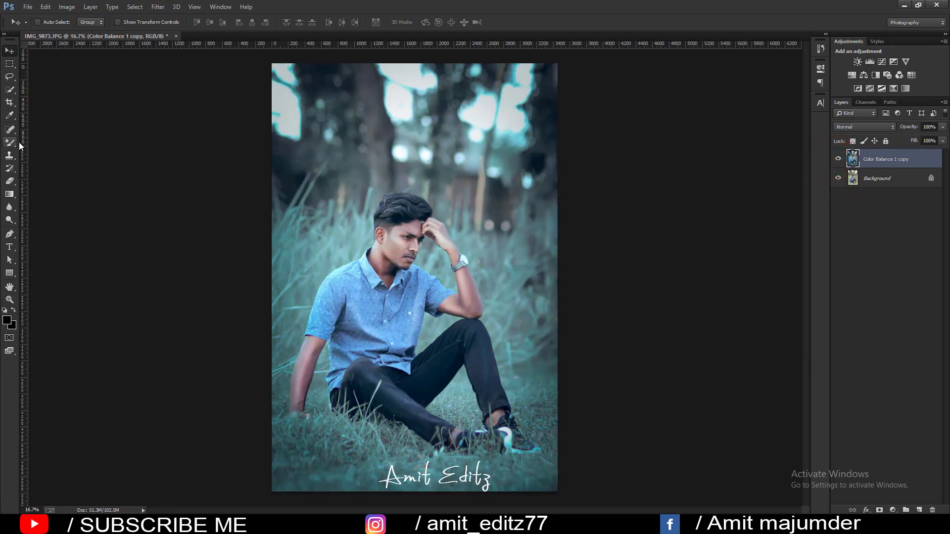
# - Choose the Brush tool with a round brush shrunk to about 217 px
pyautogui.click(19, 141)
pyautogui.rightClick(461, 293)
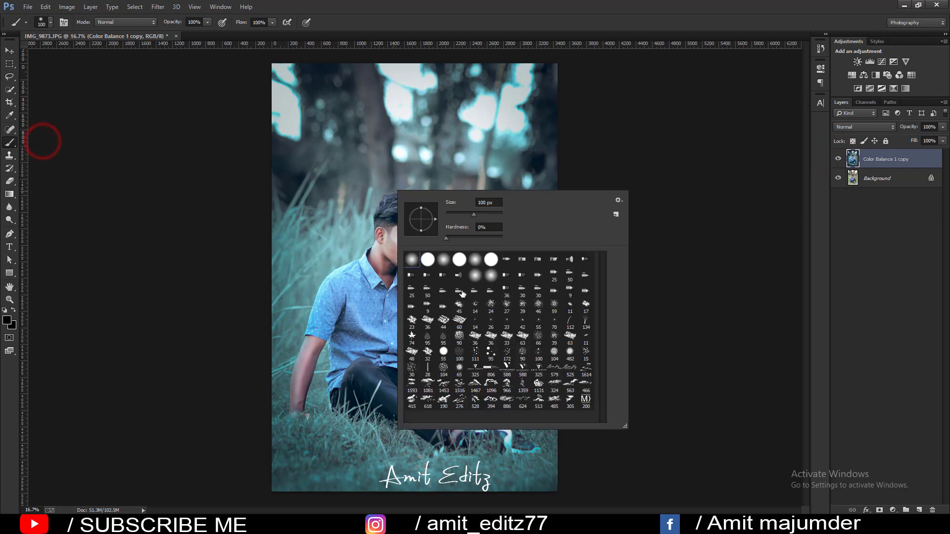
pyautogui.doubleClick(507, 366)
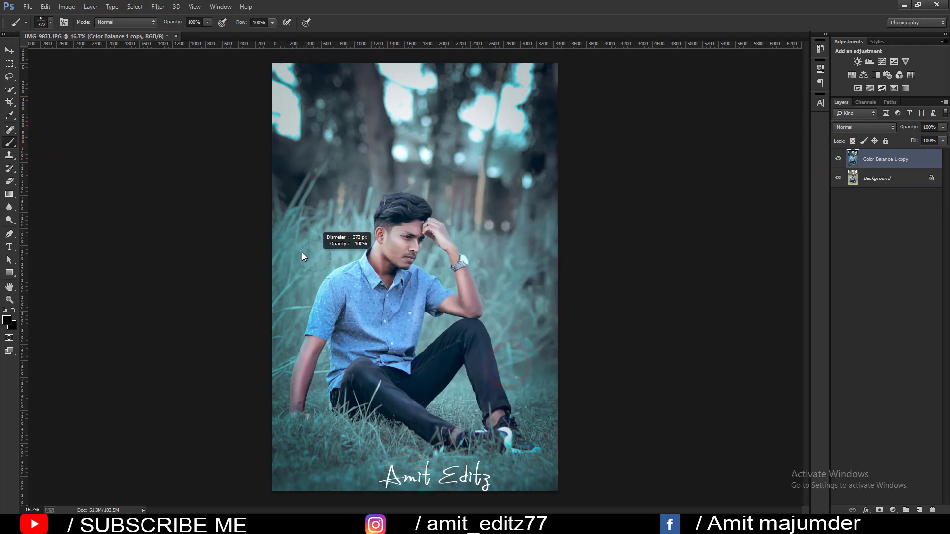
pyautogui.moveTo(302, 256); pyautogui.dragTo(299, 256)
pyautogui.moveTo(520, 275); pyautogui.dragTo(523, 282)
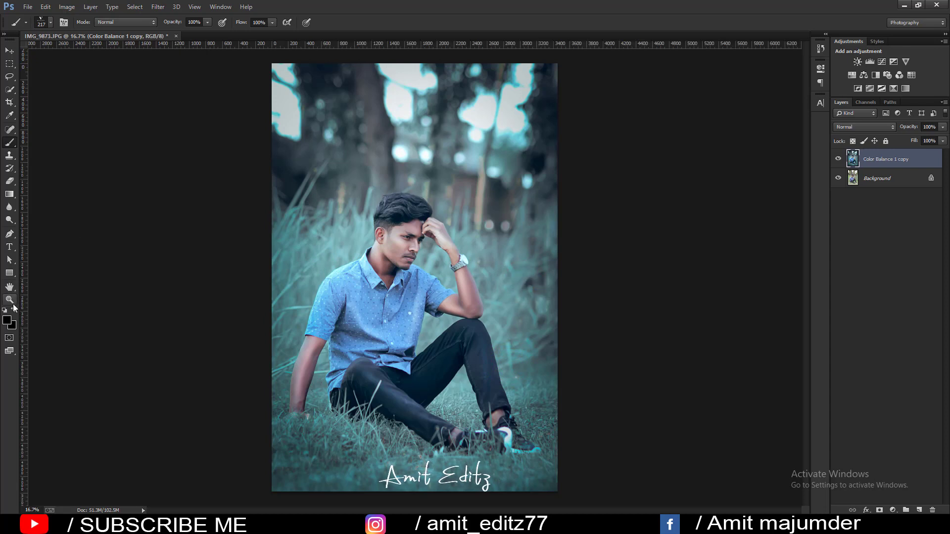
# - Set the foreground colour to white and reselect the soft round brush preset
pyautogui.click(12, 322)
pyautogui.moveTo(689, 268); pyautogui.dragTo(648, 251)
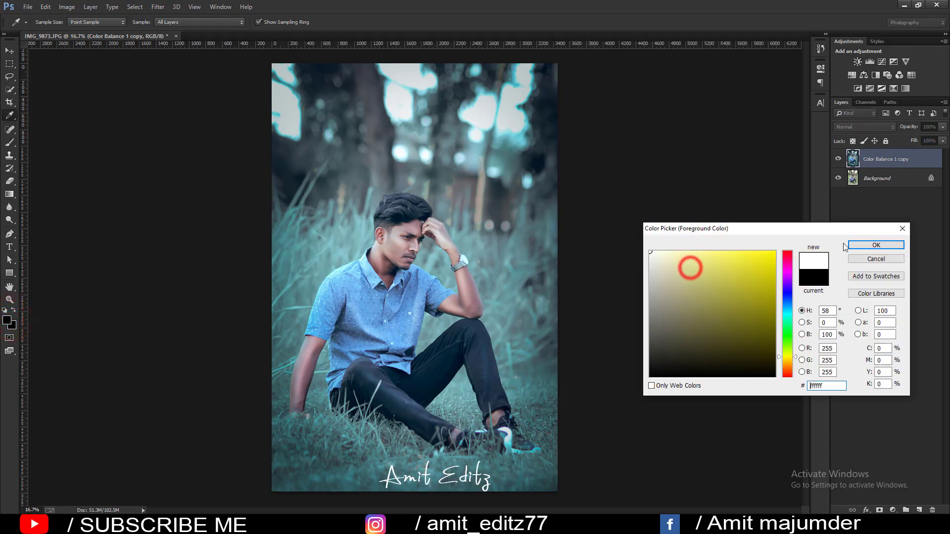
pyautogui.click(857, 244)
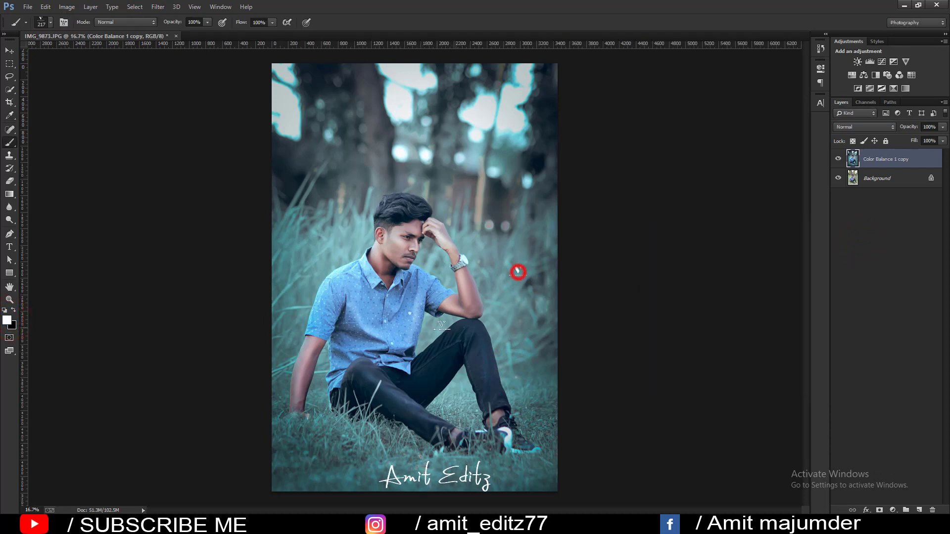
pyautogui.rightClick(518, 271)
pyautogui.click(394, 341)
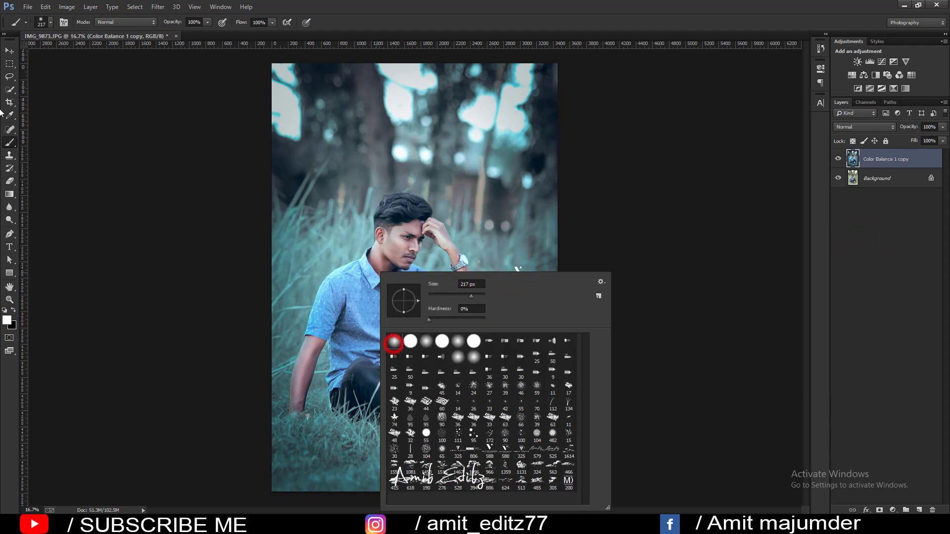
pyautogui.click(10, 51)
pyautogui.click(27, 7)
pyautogui.click(28, 25)
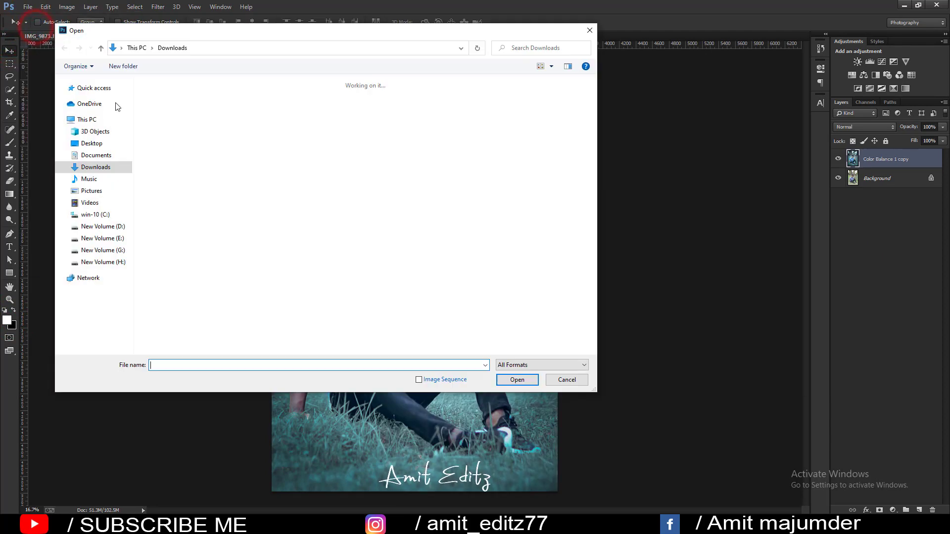
# - Open S.R (22) and S.R (27) from G:\Amit nackground\AM\1500+ PNG FILE\coler
pyautogui.click(102, 250)
pyautogui.doubleClick(182, 118)
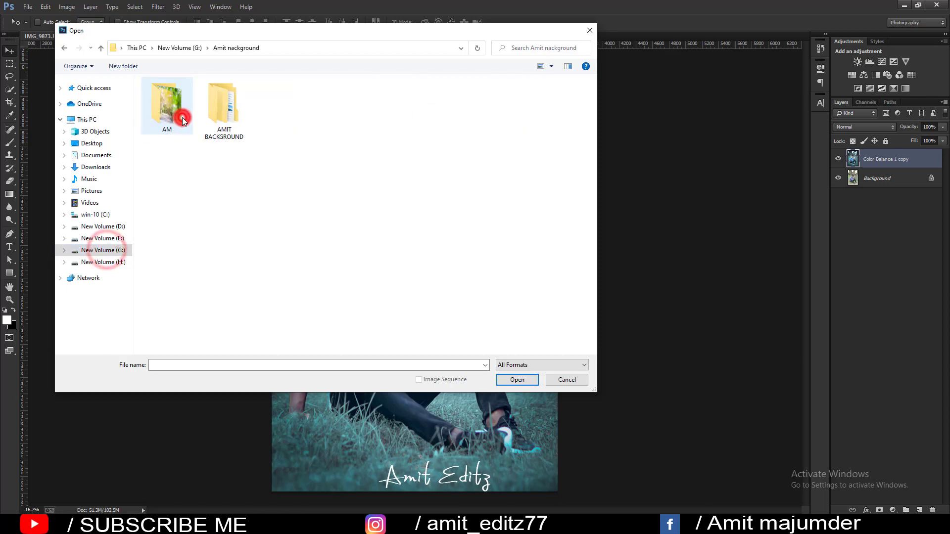
pyautogui.doubleClick(171, 106)
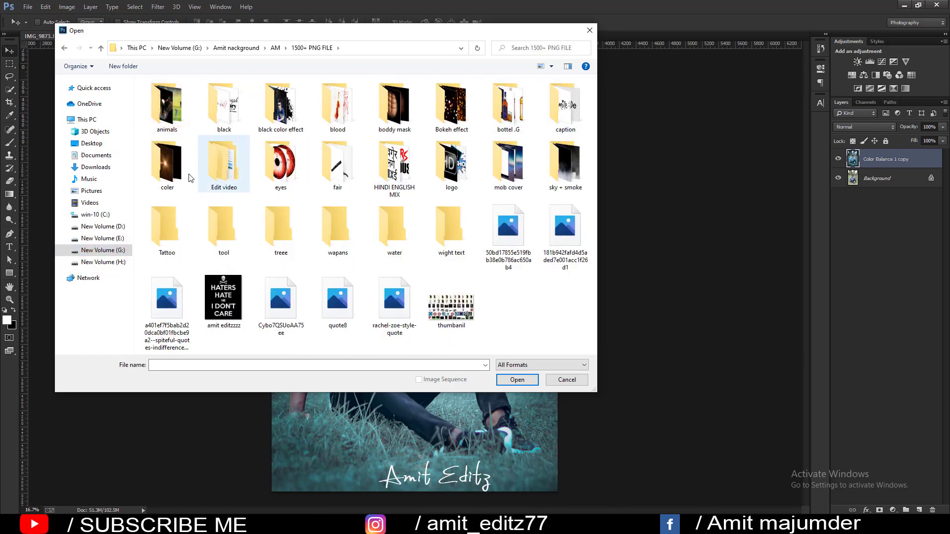
pyautogui.doubleClick(171, 166)
pyautogui.scroll(-3, 282, 110)
pyautogui.scroll(-2, 282, 111)
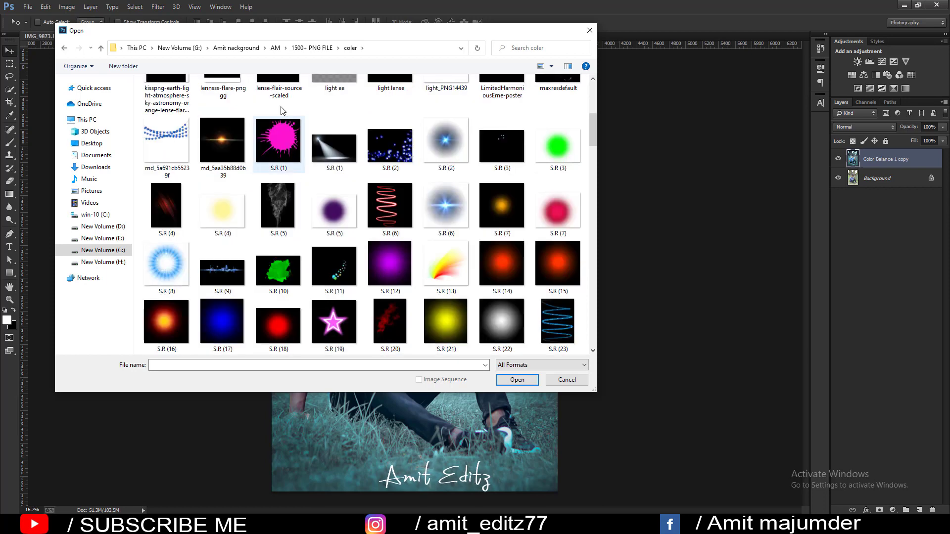
pyautogui.click(506, 321)
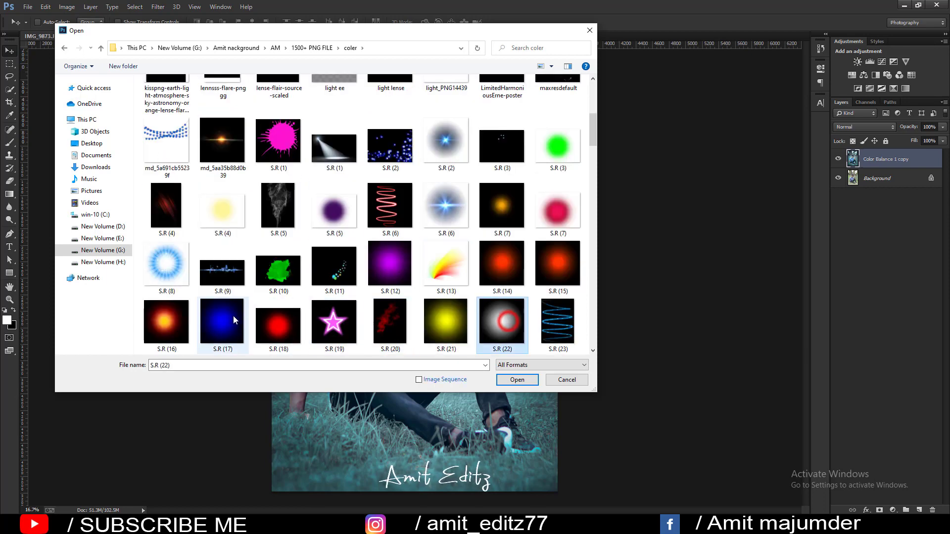
pyautogui.scroll(-3, 233, 319)
pyautogui.keyDown('ctrl'); pyautogui.click(334, 206); pyautogui.keyUp('ctrl')
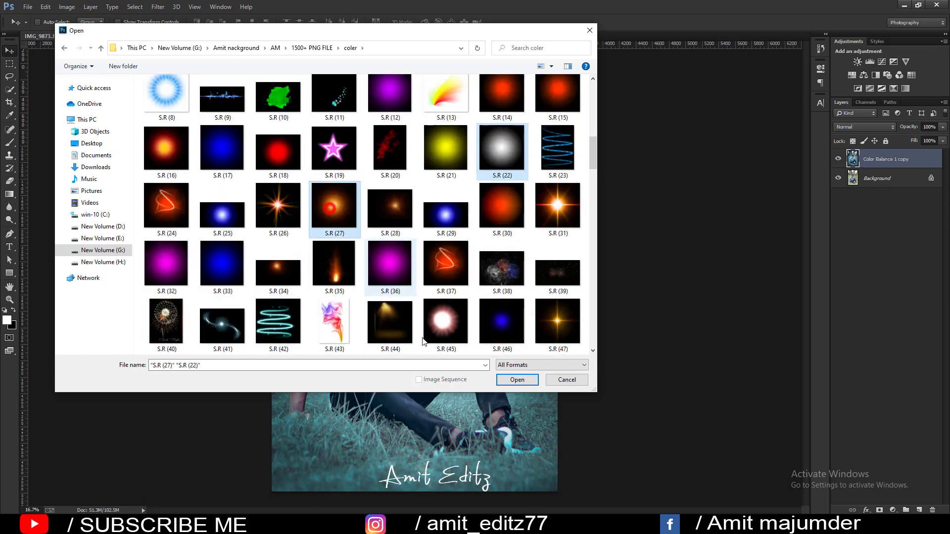
pyautogui.click(518, 381)
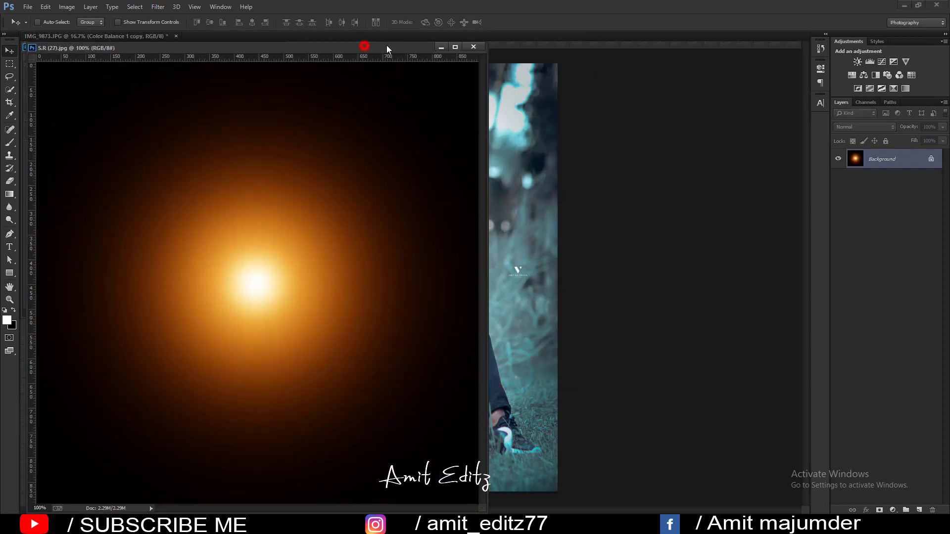
# - Drag the S.R (22) white glow into IMG_9873 as Layer 1, blended with Screen
pyautogui.moveTo(386, 48); pyautogui.dragTo(402, 34)
pyautogui.moveTo(212, 47)
pyautogui.mouseDown()
pyautogui.moveTo(280, 33)
pyautogui.moveTo(236, 54)
pyautogui.mouseUp()
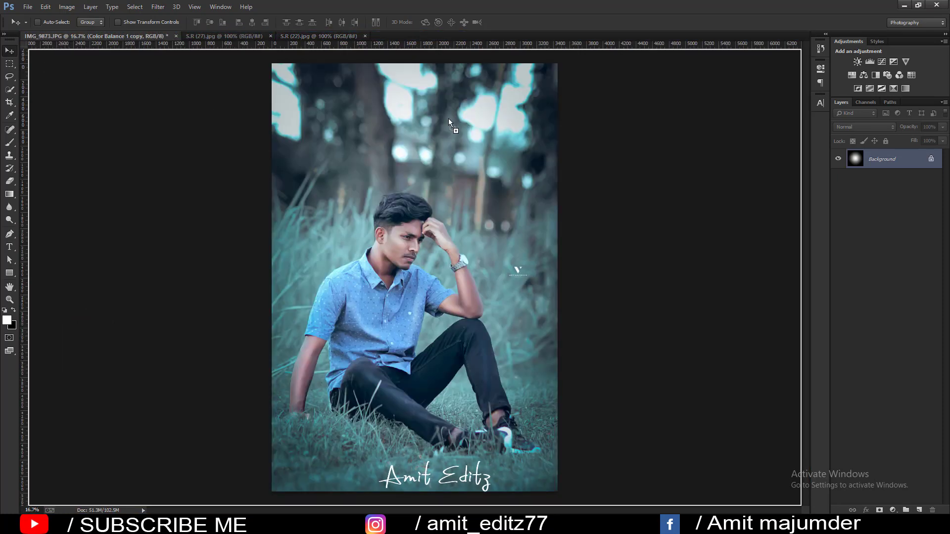
pyautogui.moveTo(127, 38); pyautogui.dragTo(482, 123)
pyautogui.click(856, 127)
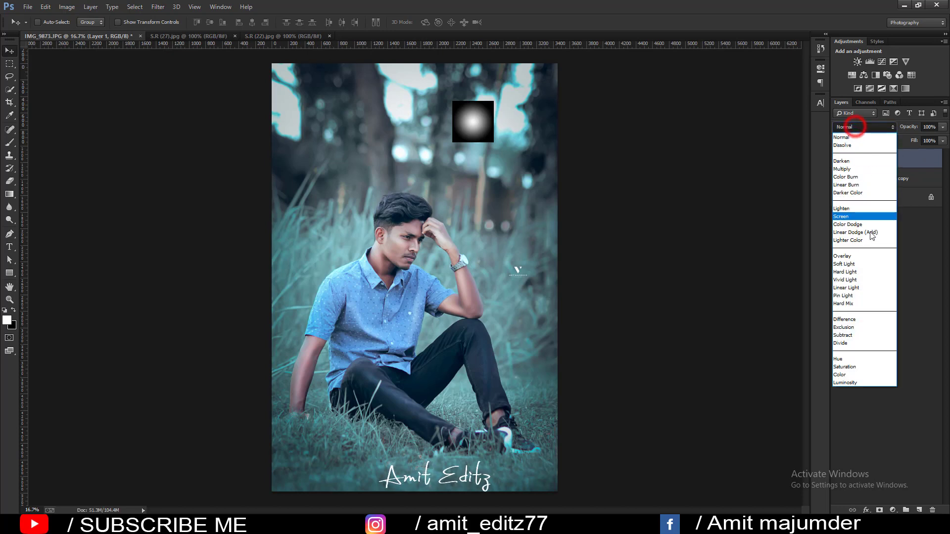
pyautogui.click(851, 217)
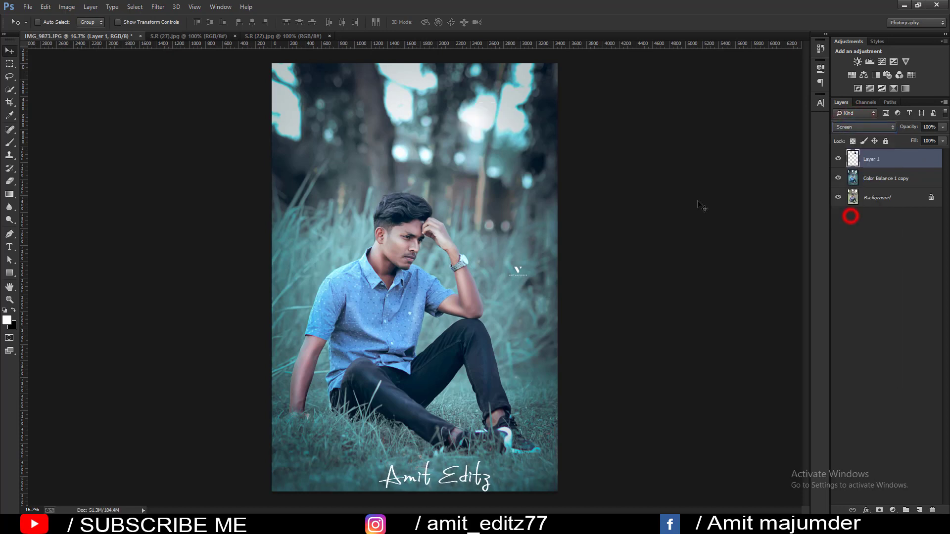
# - Free-transform the glow to about 602% and position it over the treetops
pyautogui.hotkey('ctrl', 't')
pyautogui.scroll(-2, 692, 203)
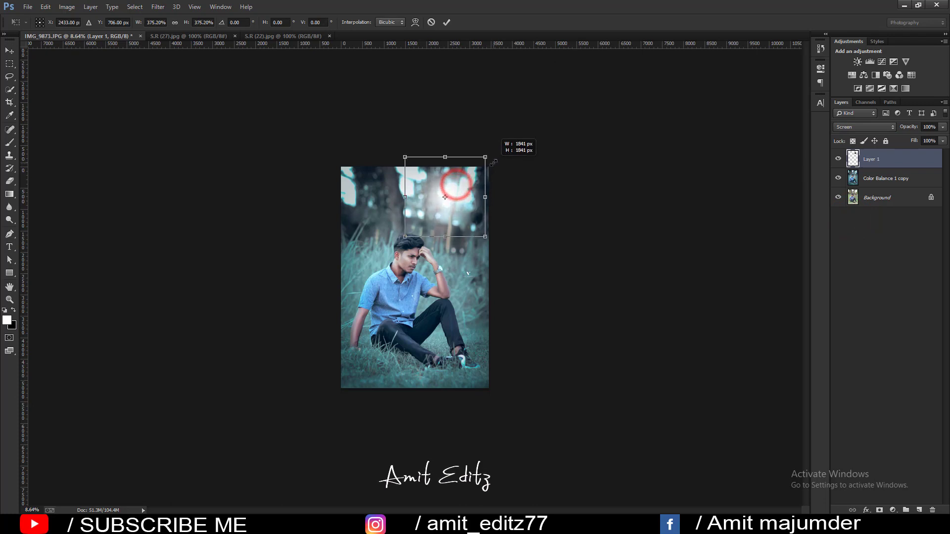
pyautogui.moveTo(459, 186)
pyautogui.mouseDown()
pyautogui.moveTo(486, 157)
pyautogui.moveTo(463, 171)
pyautogui.mouseUp()
pyautogui.scroll(2, 457, 173)
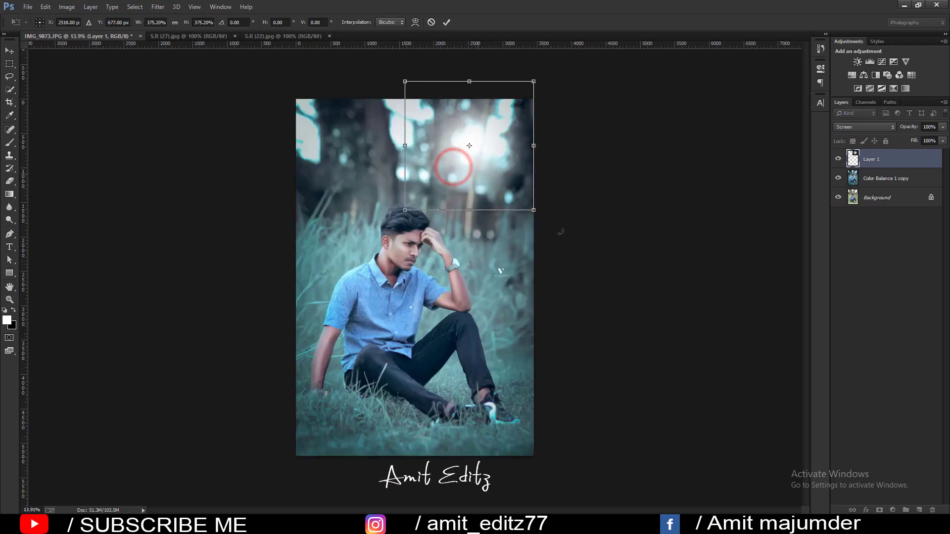
pyautogui.moveTo(534, 210); pyautogui.dragTo(572, 244)
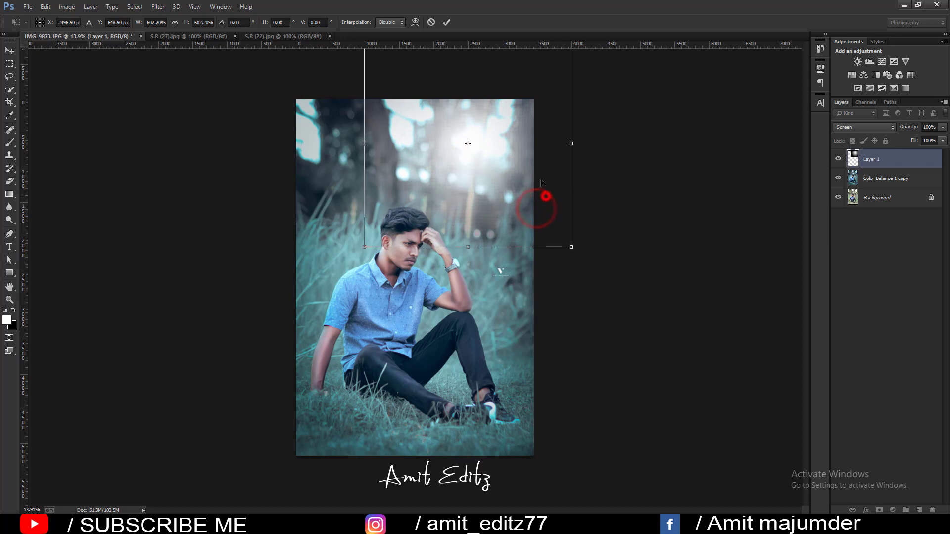
pyautogui.moveTo(545, 197)
pyautogui.mouseDown()
pyautogui.moveTo(556, 188)
pyautogui.moveTo(383, 166)
pyautogui.moveTo(554, 184)
pyautogui.mouseUp()
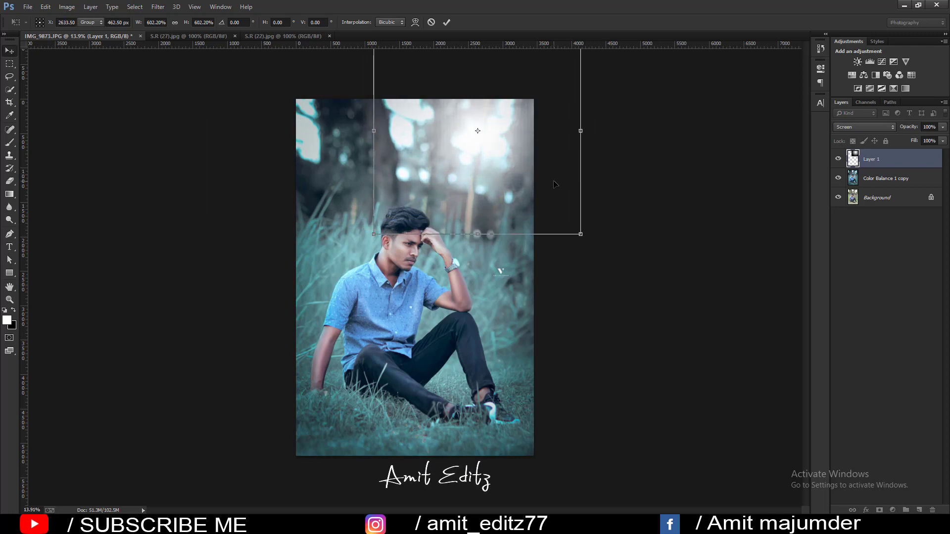
pyautogui.press('Return')
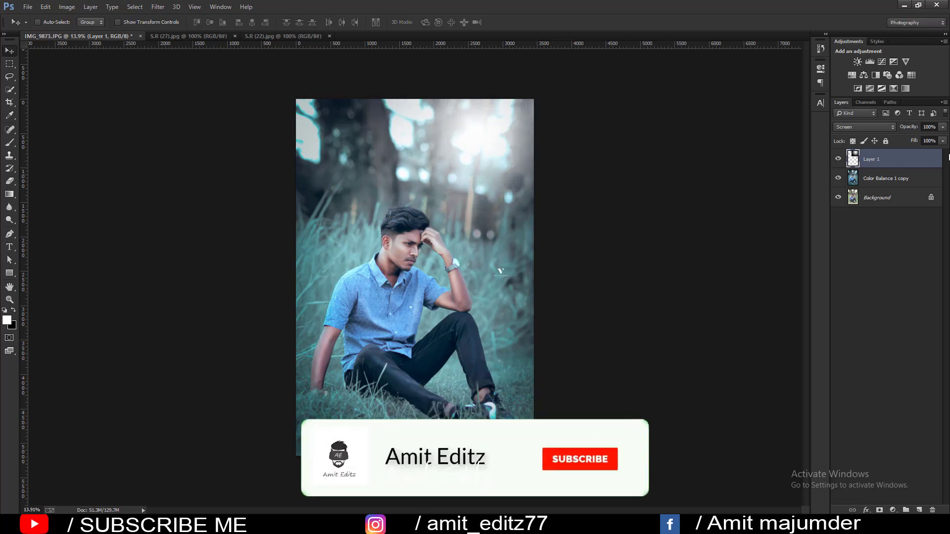
# - Lower the glow layer to 80% opacity and merge it with the Color Balance 1 copy
pyautogui.moveTo(942, 126); pyautogui.dragTo(934, 142)
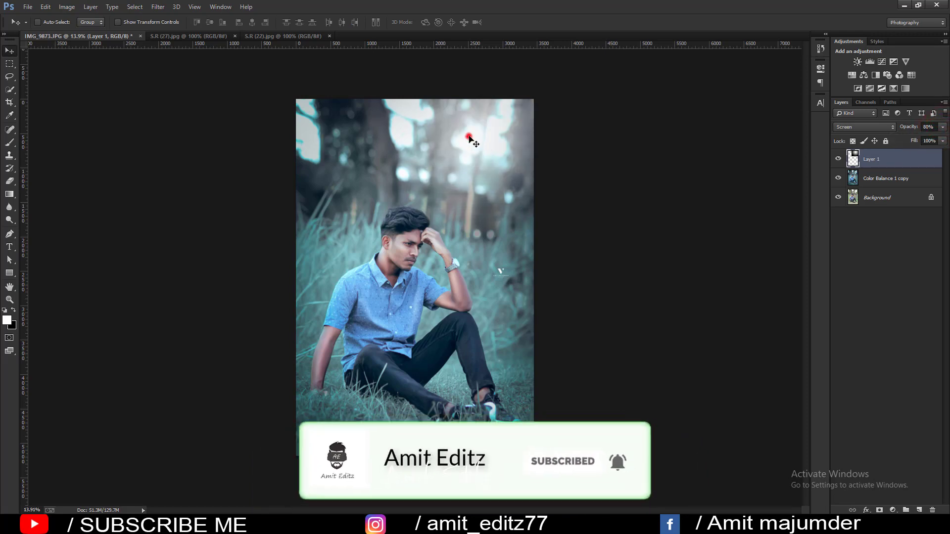
pyautogui.scroll(3, 470, 136)
pyautogui.scroll(-3, 474, 147)
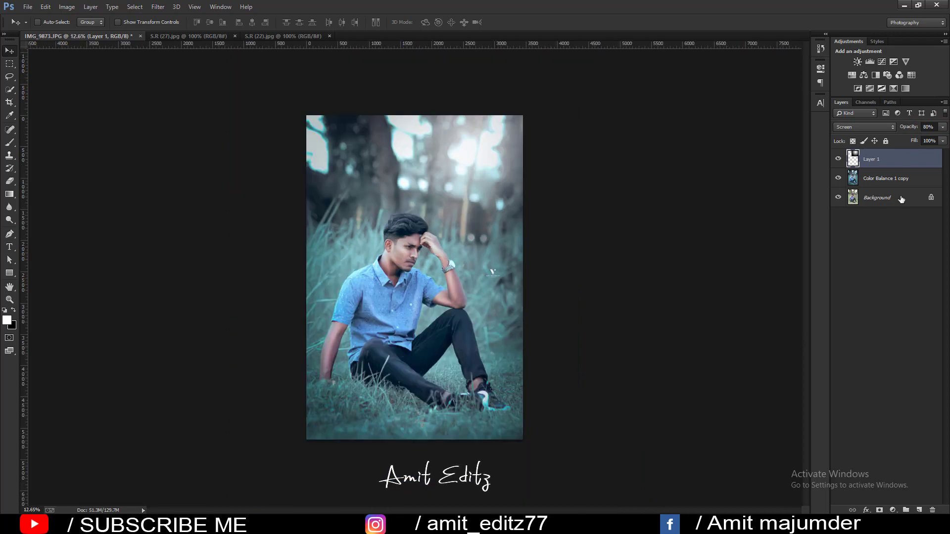
pyautogui.keyDown('ctrl'); pyautogui.click(896, 181); pyautogui.keyUp('ctrl')
pyautogui.rightClick(895, 181)
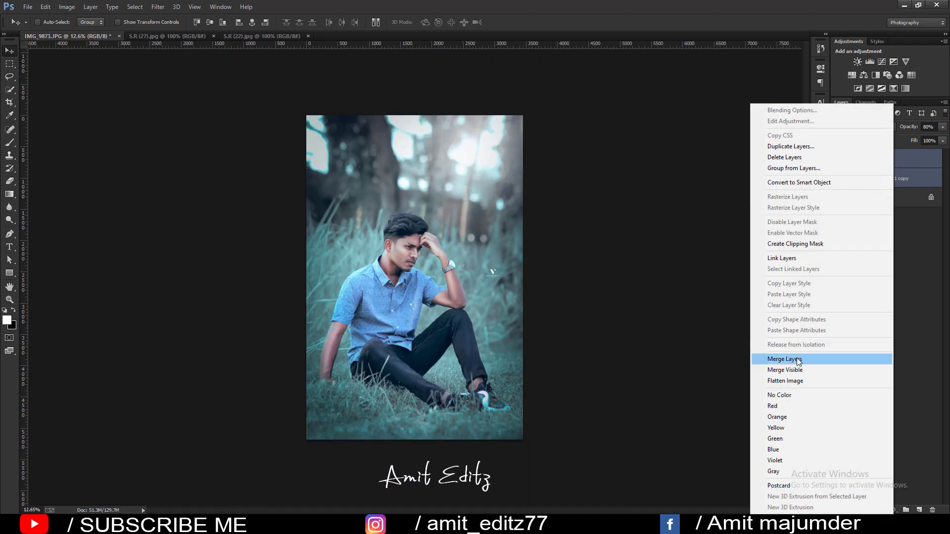
pyautogui.click(798, 361)
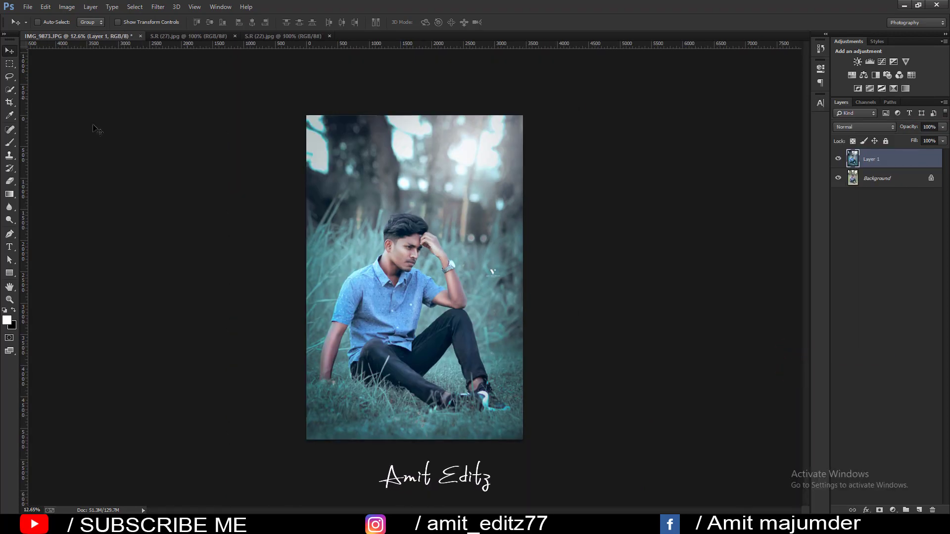
pyautogui.click(6, 103)
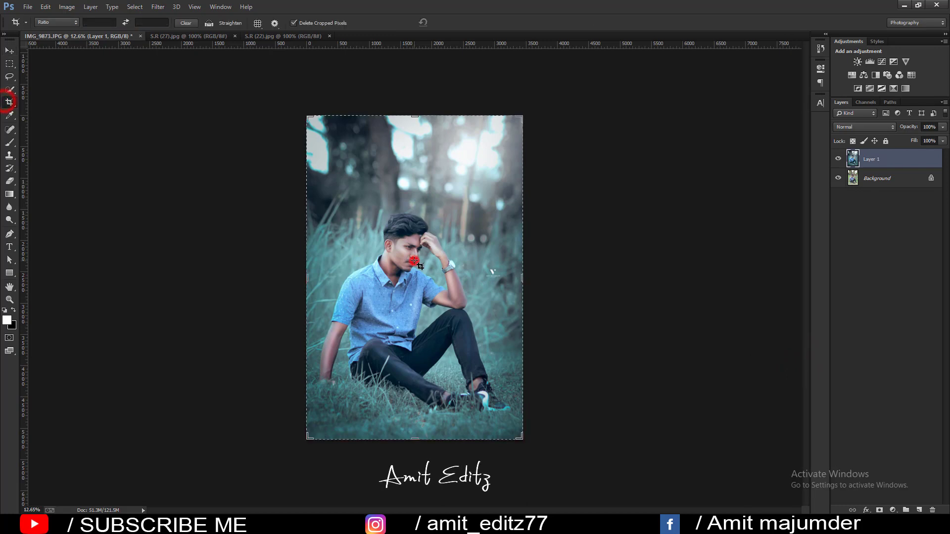
pyautogui.scroll(1, 419, 280)
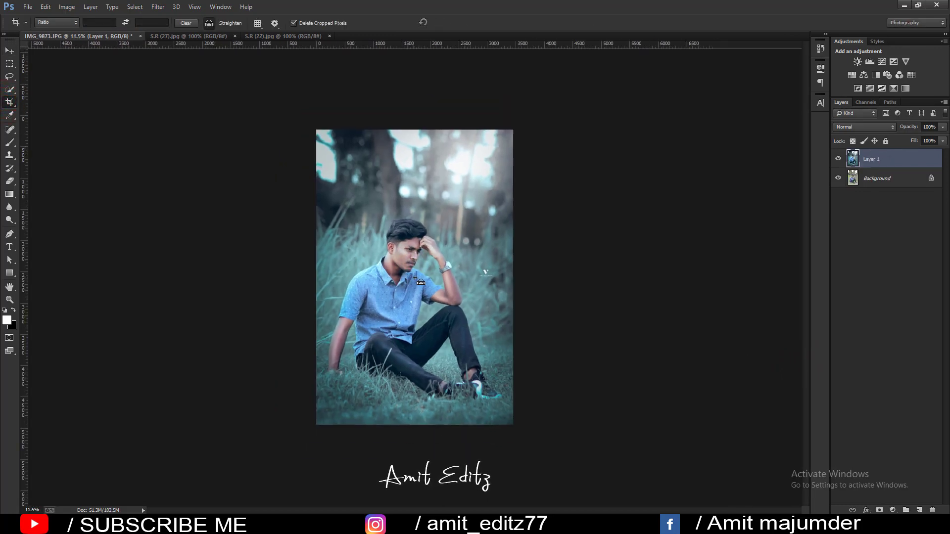
pyautogui.click(838, 160)
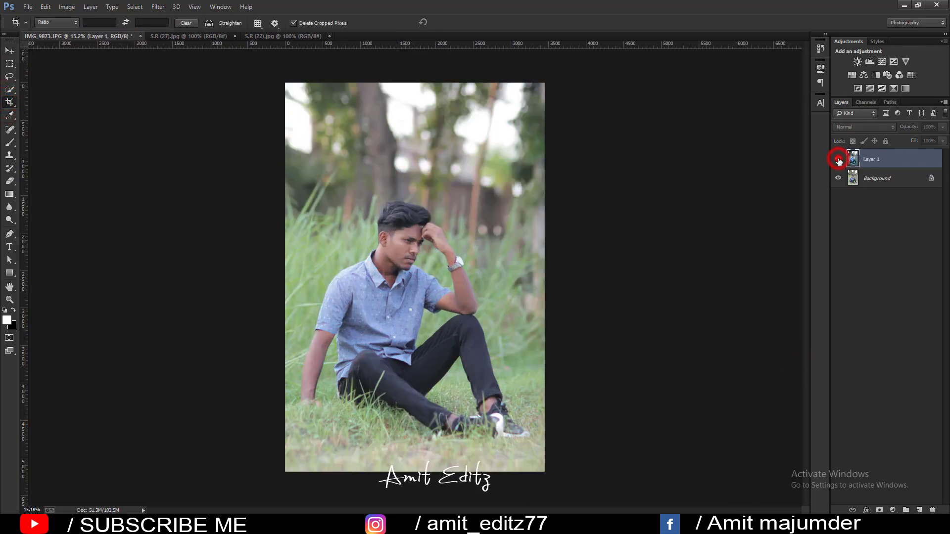
pyautogui.click(838, 159)
pyautogui.click(838, 159)
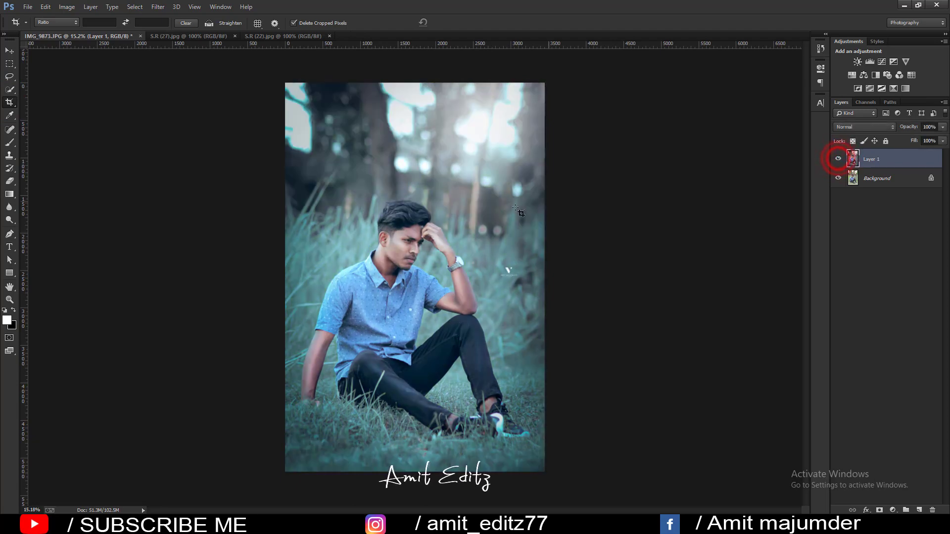
pyautogui.scroll(-3, 518, 212)
pyautogui.scroll(1, 517, 212)
pyautogui.scroll(1, 517, 211)
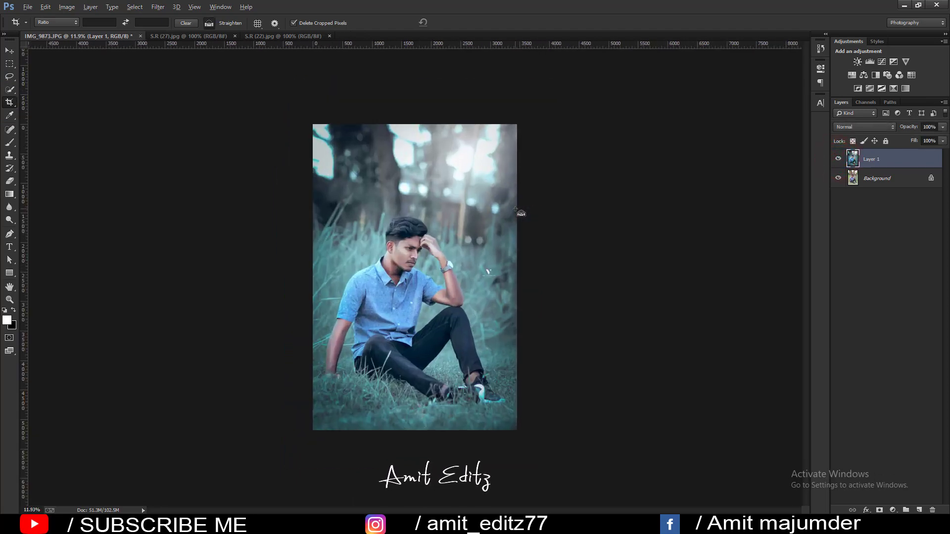
pyautogui.scroll(2, 518, 211)
pyautogui.scroll(1, 442, 211)
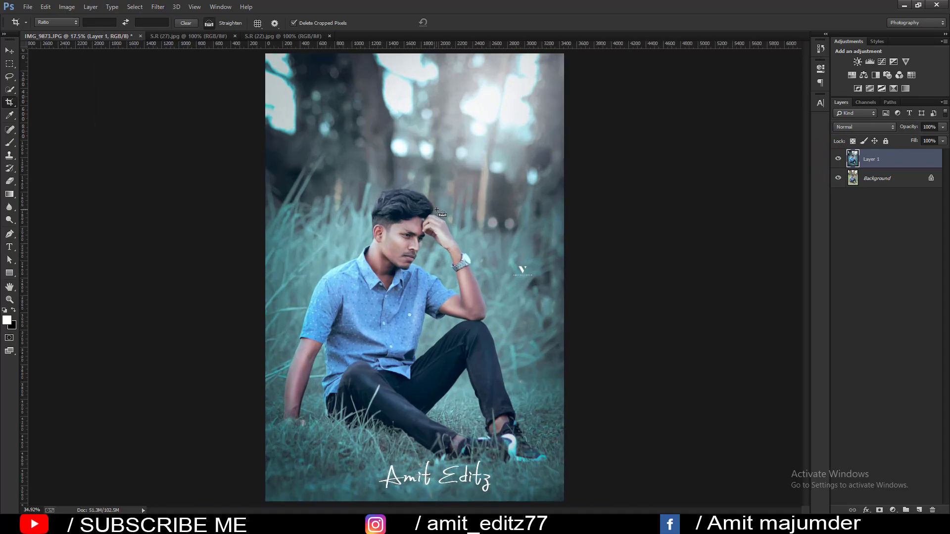
pyautogui.scroll(3, 442, 211)
pyautogui.scroll(-3, 437, 210)
pyautogui.scroll(-1, 437, 210)
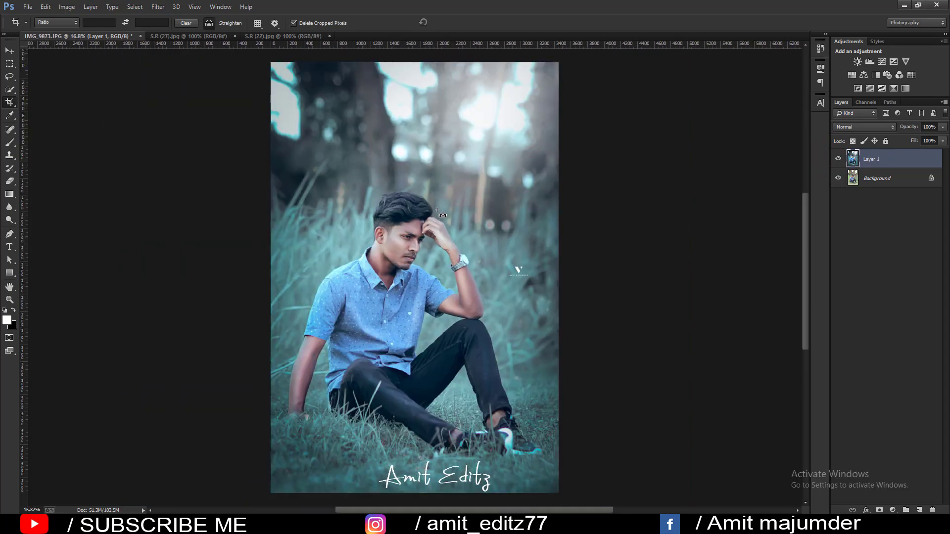